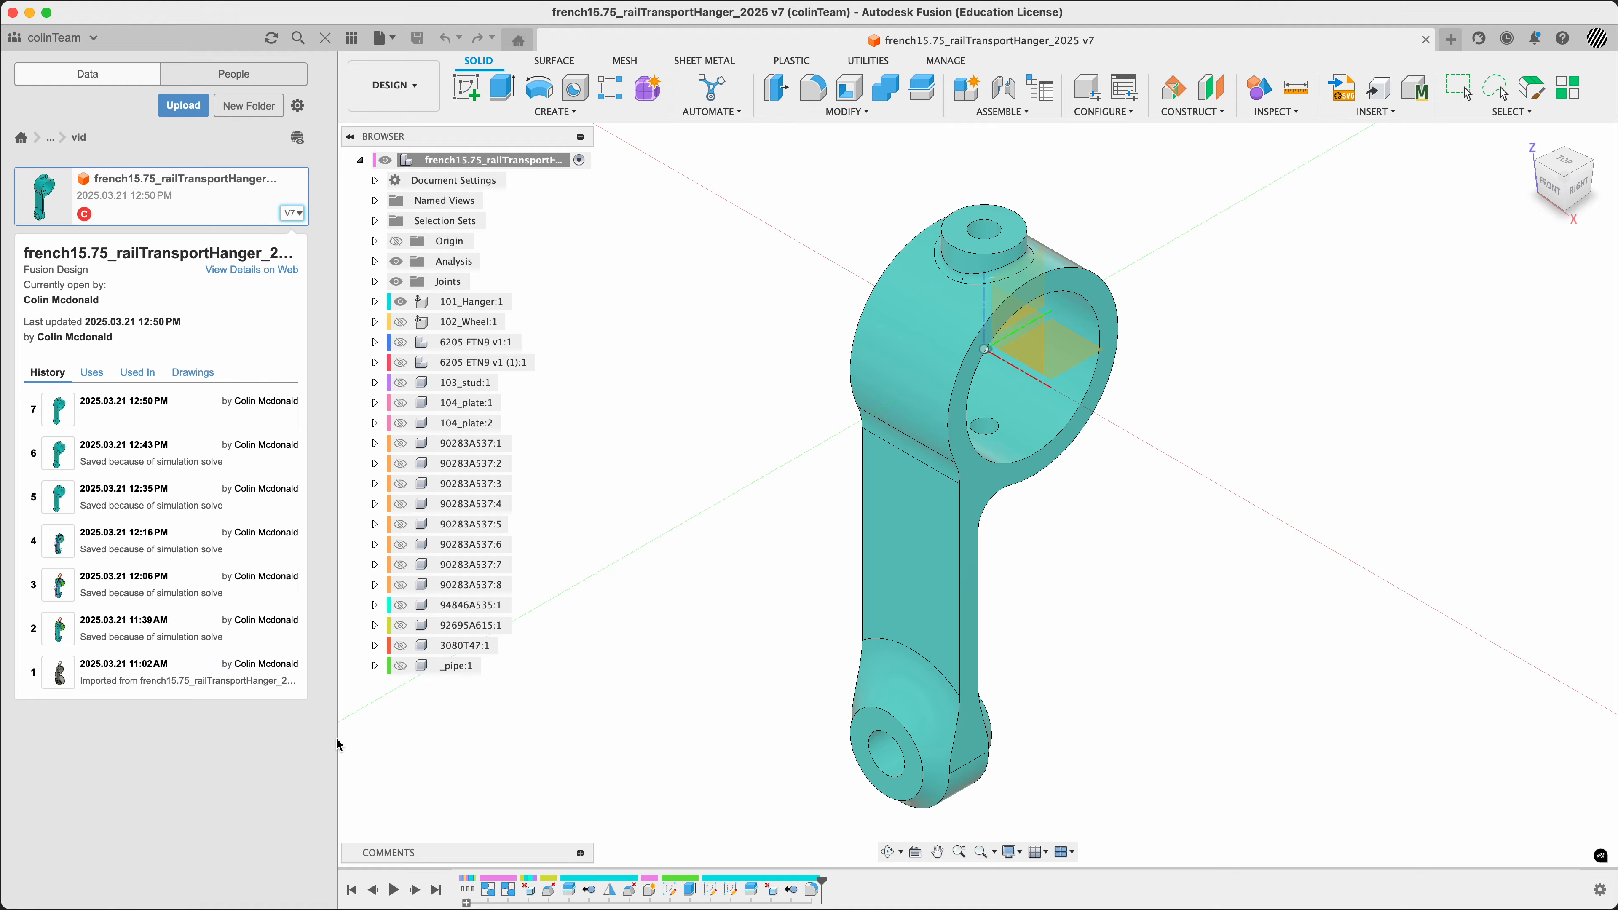
Open version 1 of the french15.75_railTransportHanger_2025 design from its full version history
left_click(293, 214)
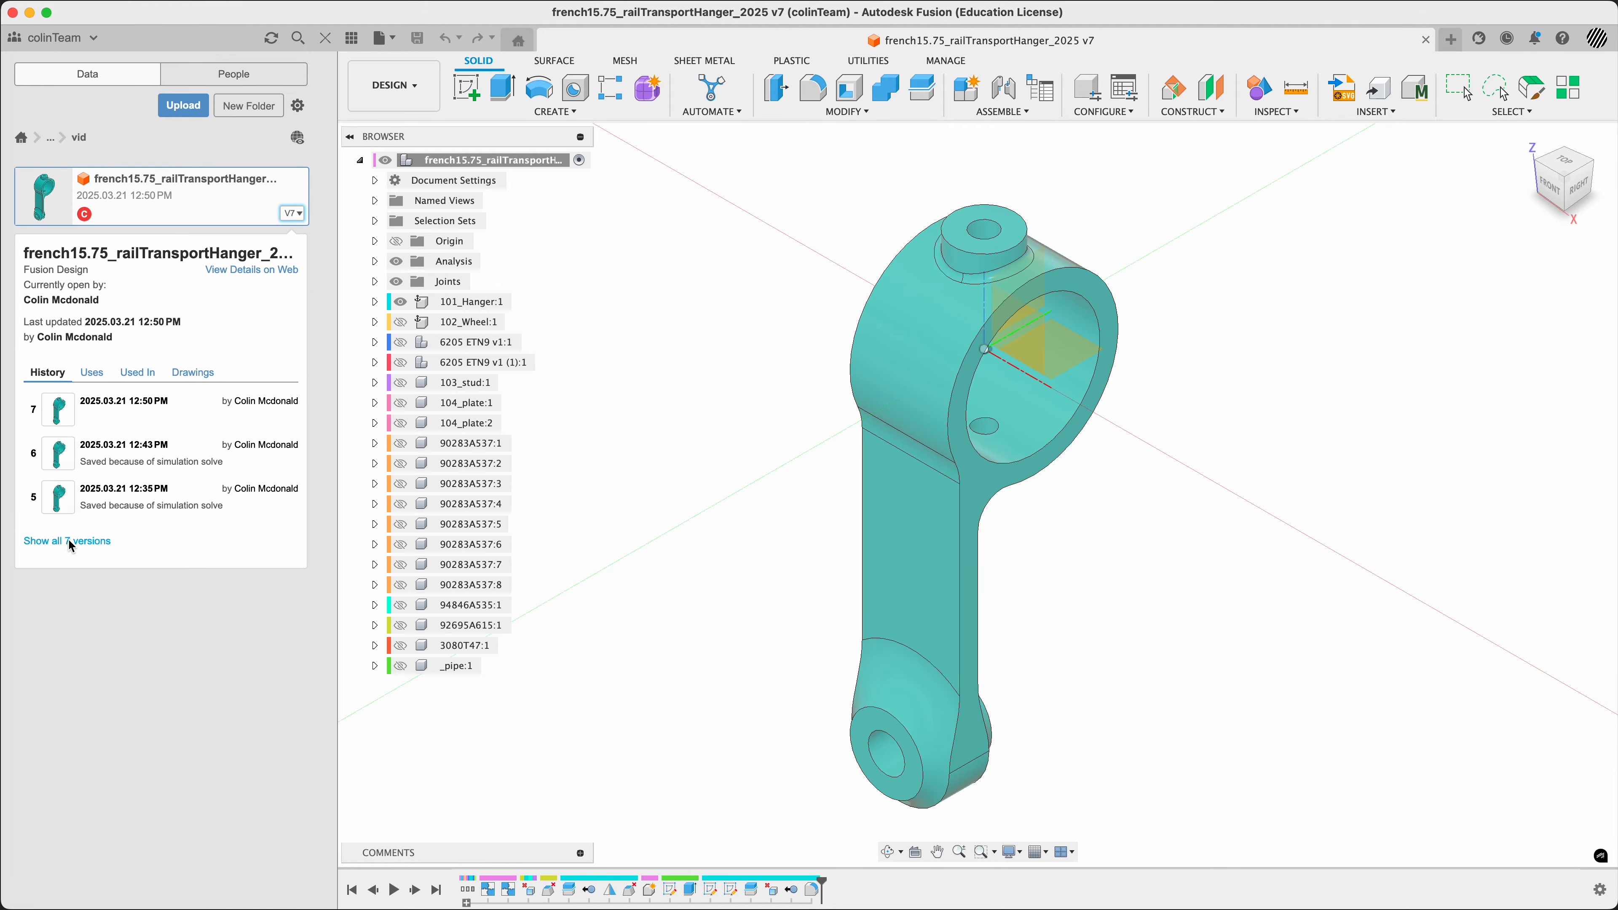
left_click(71, 542)
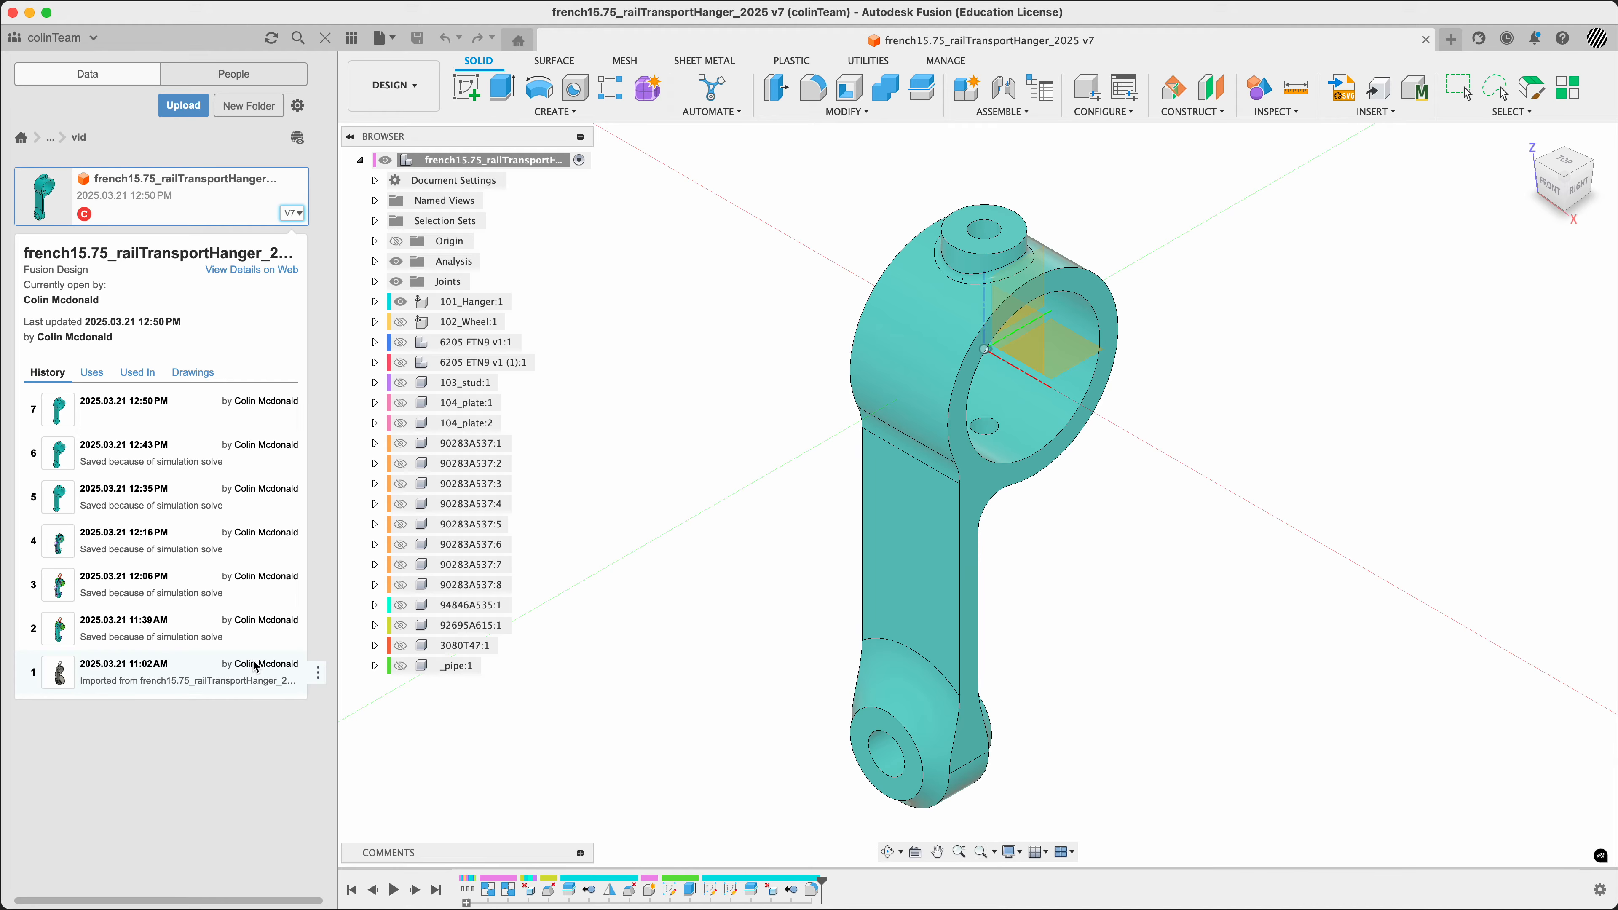
left_click(317, 672)
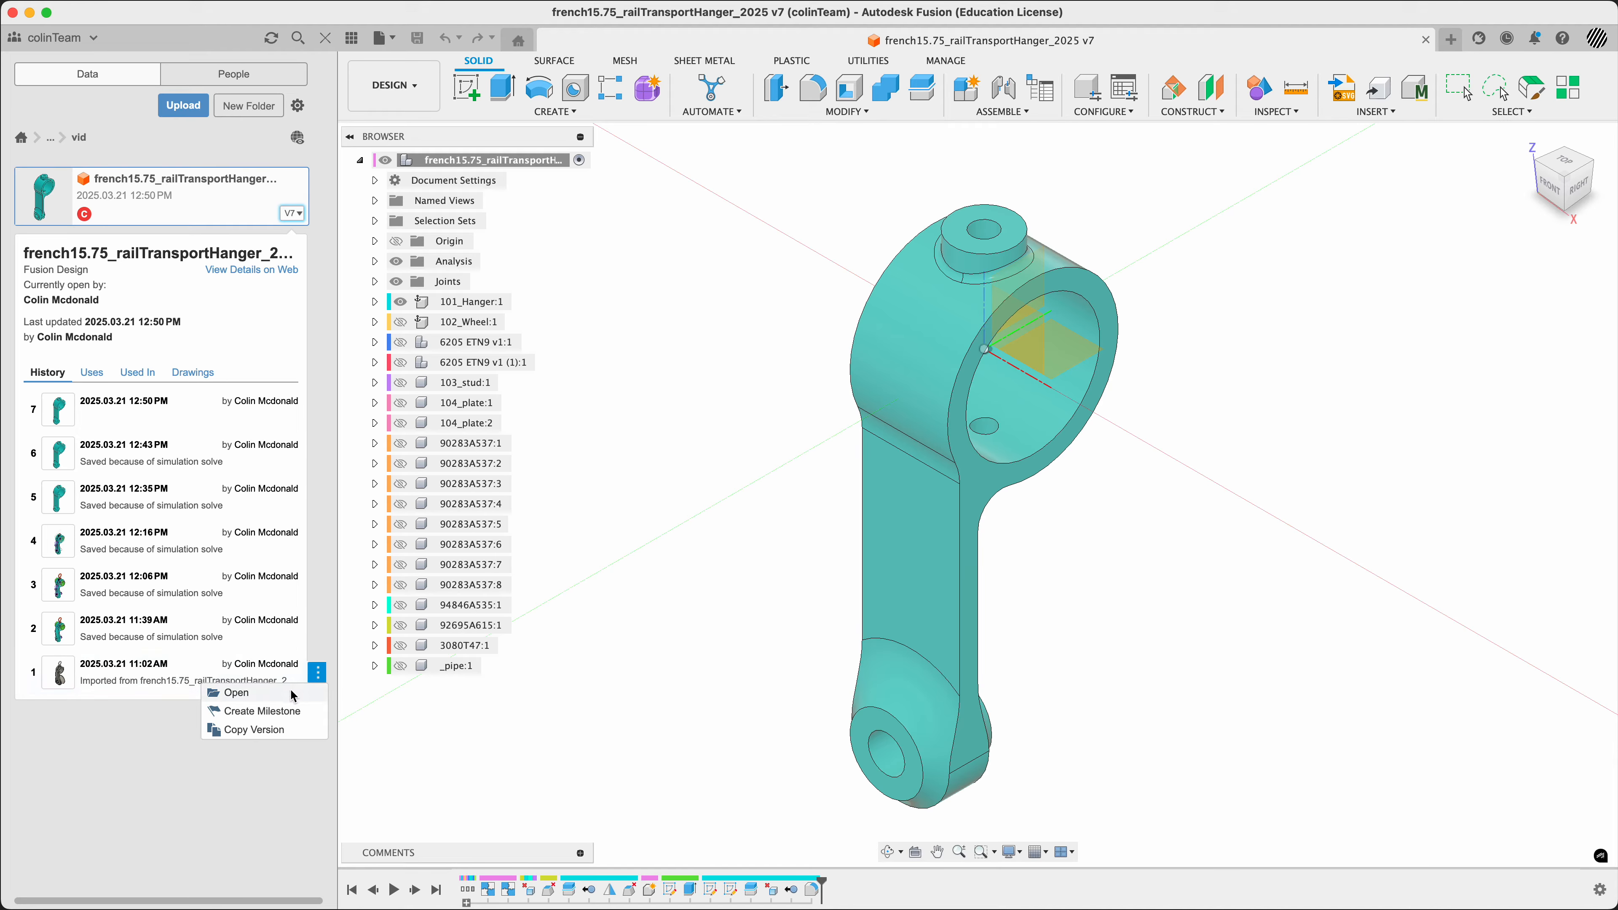
left_click(285, 694)
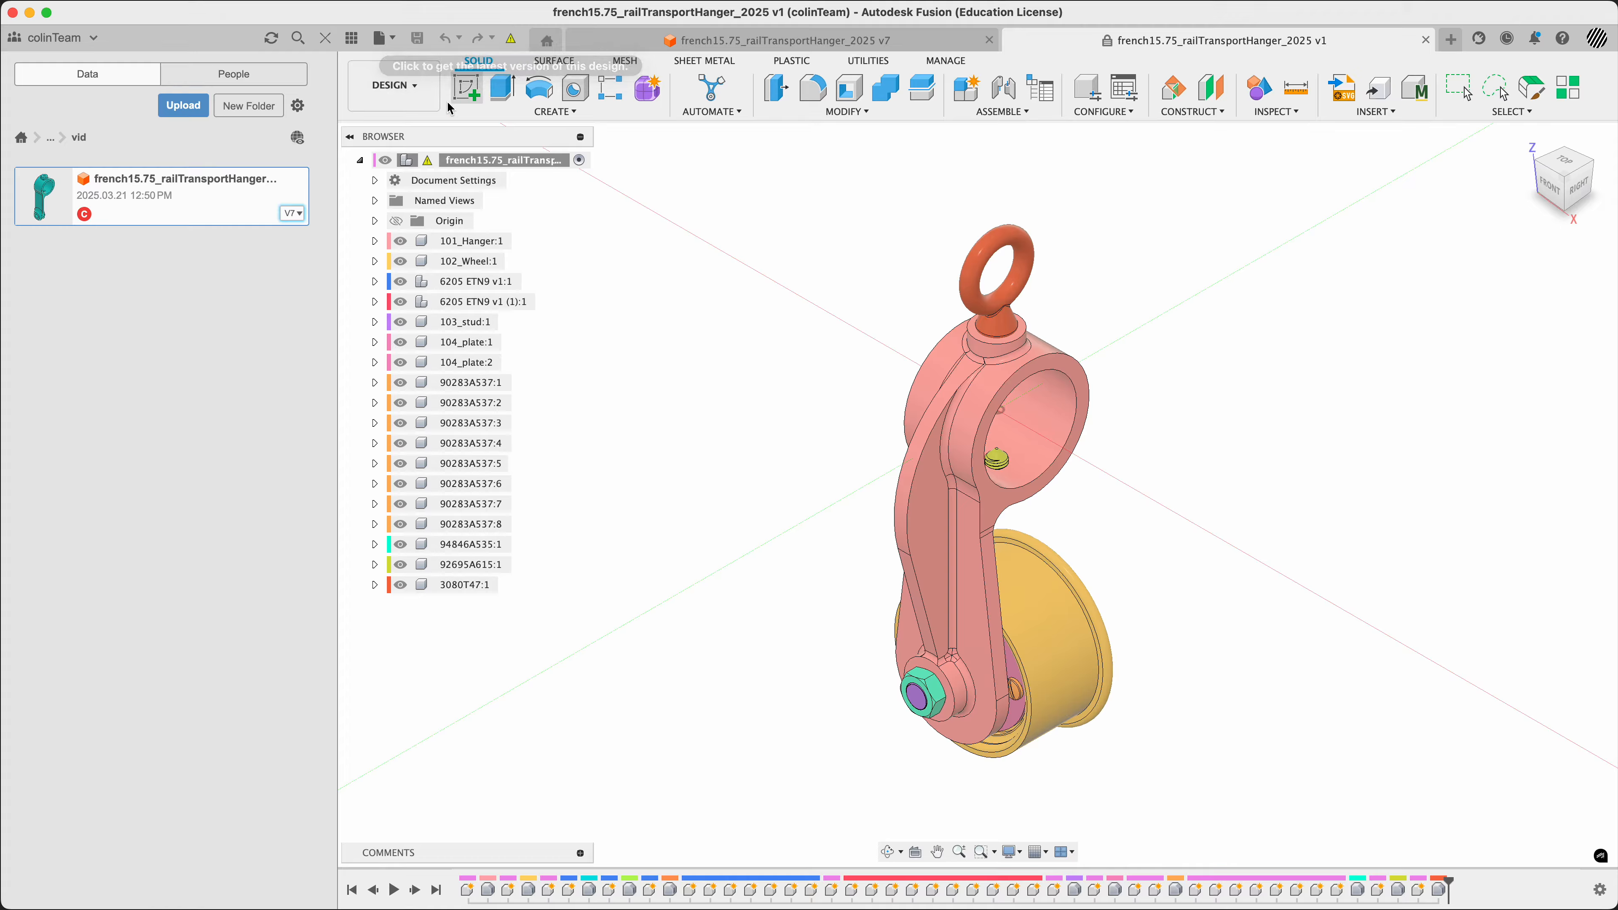
Check version 1 in the Simulation workspace, cancel the new study, and close that version
left_click(392, 86)
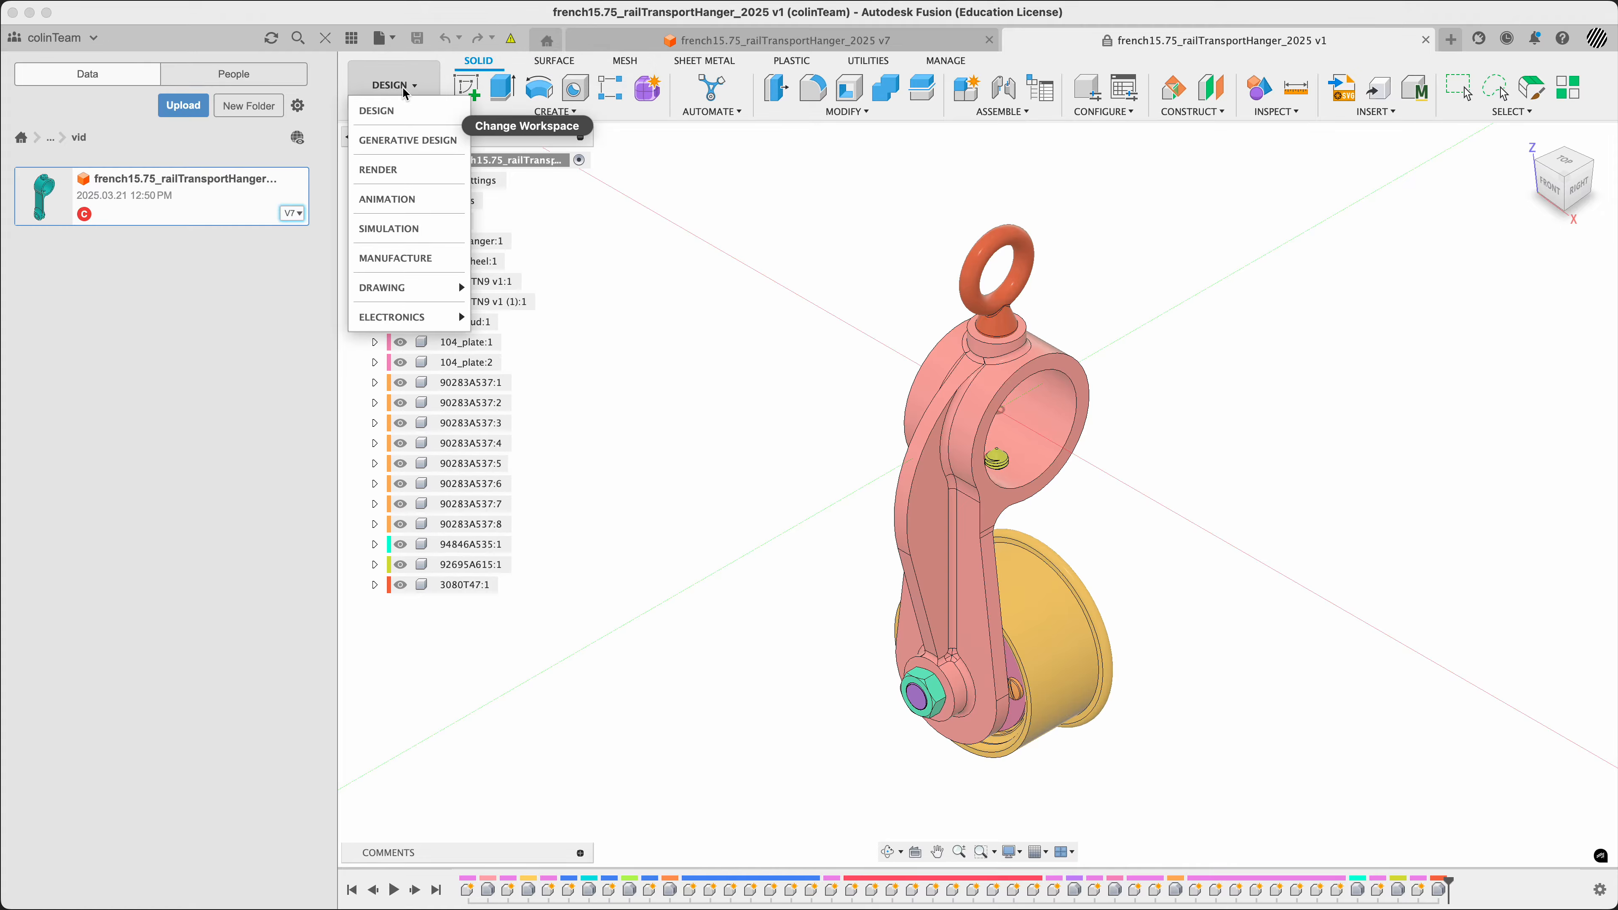
left_click(389, 229)
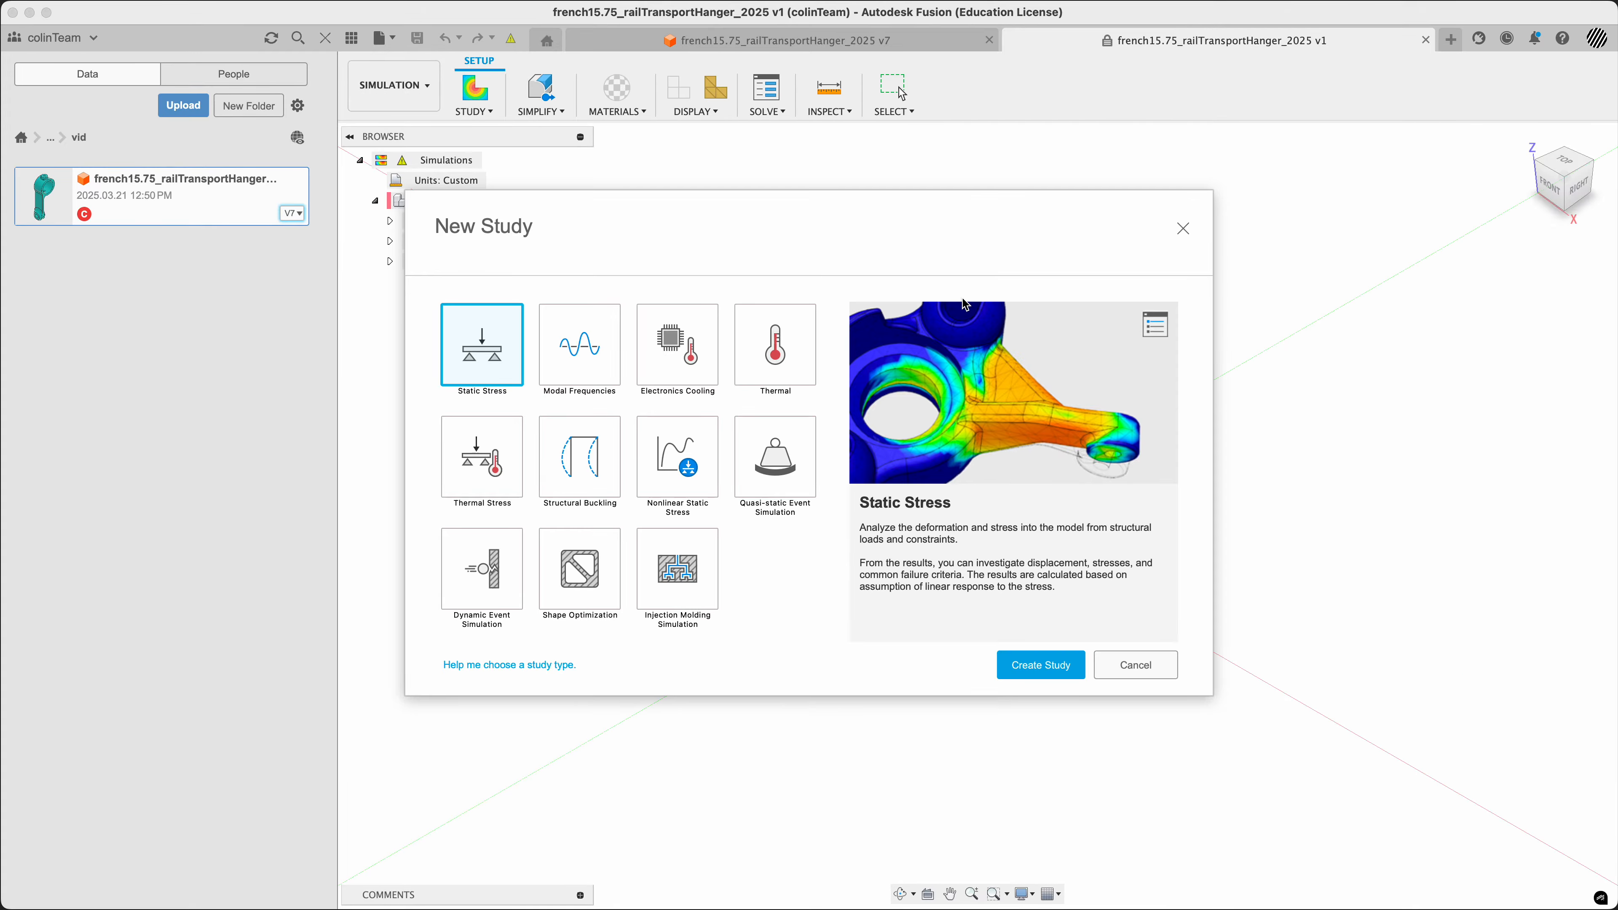
left_click(1135, 666)
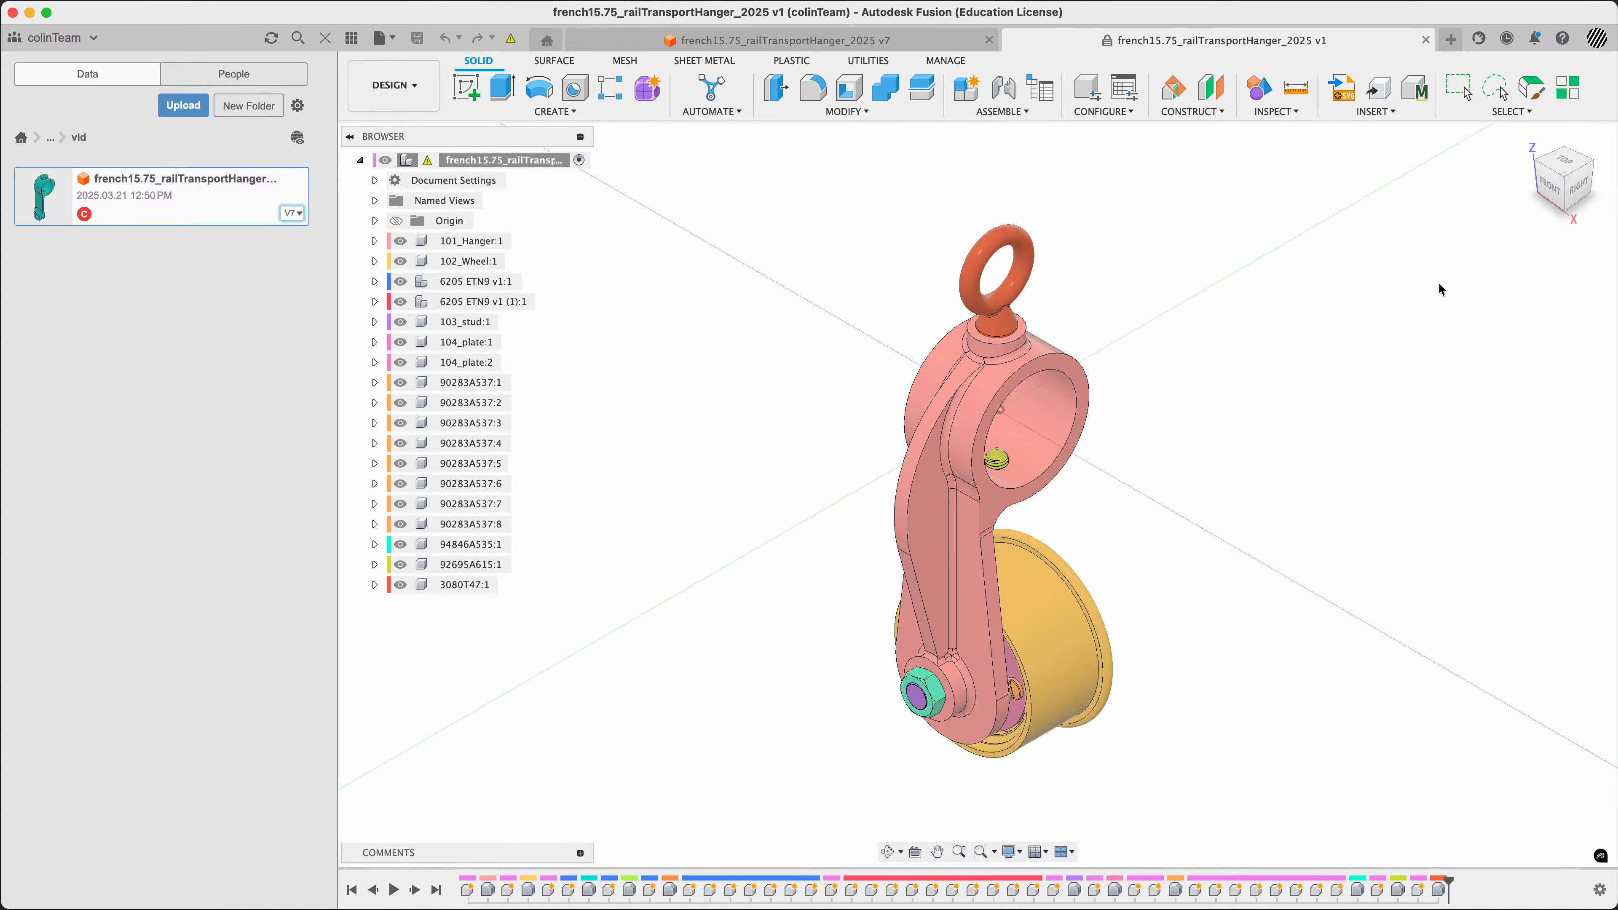
left_click(1424, 40)
Launch KeyCastr, dismiss its preferences window, and test the keystroke display with the letter d
key("super+space")
type("cap")
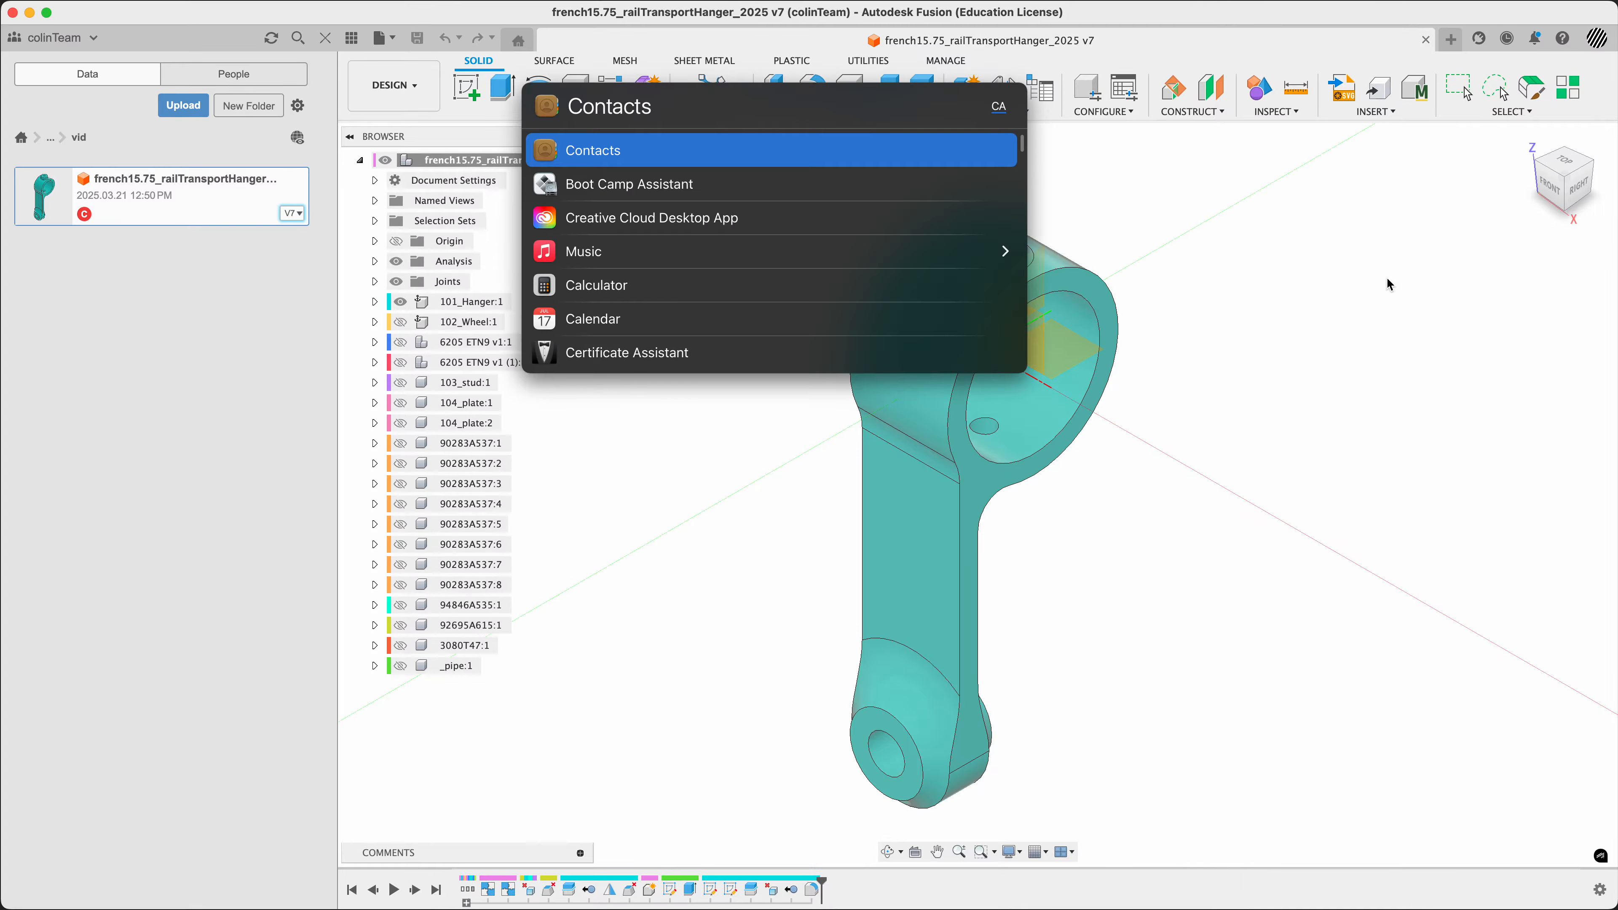
key("Return")
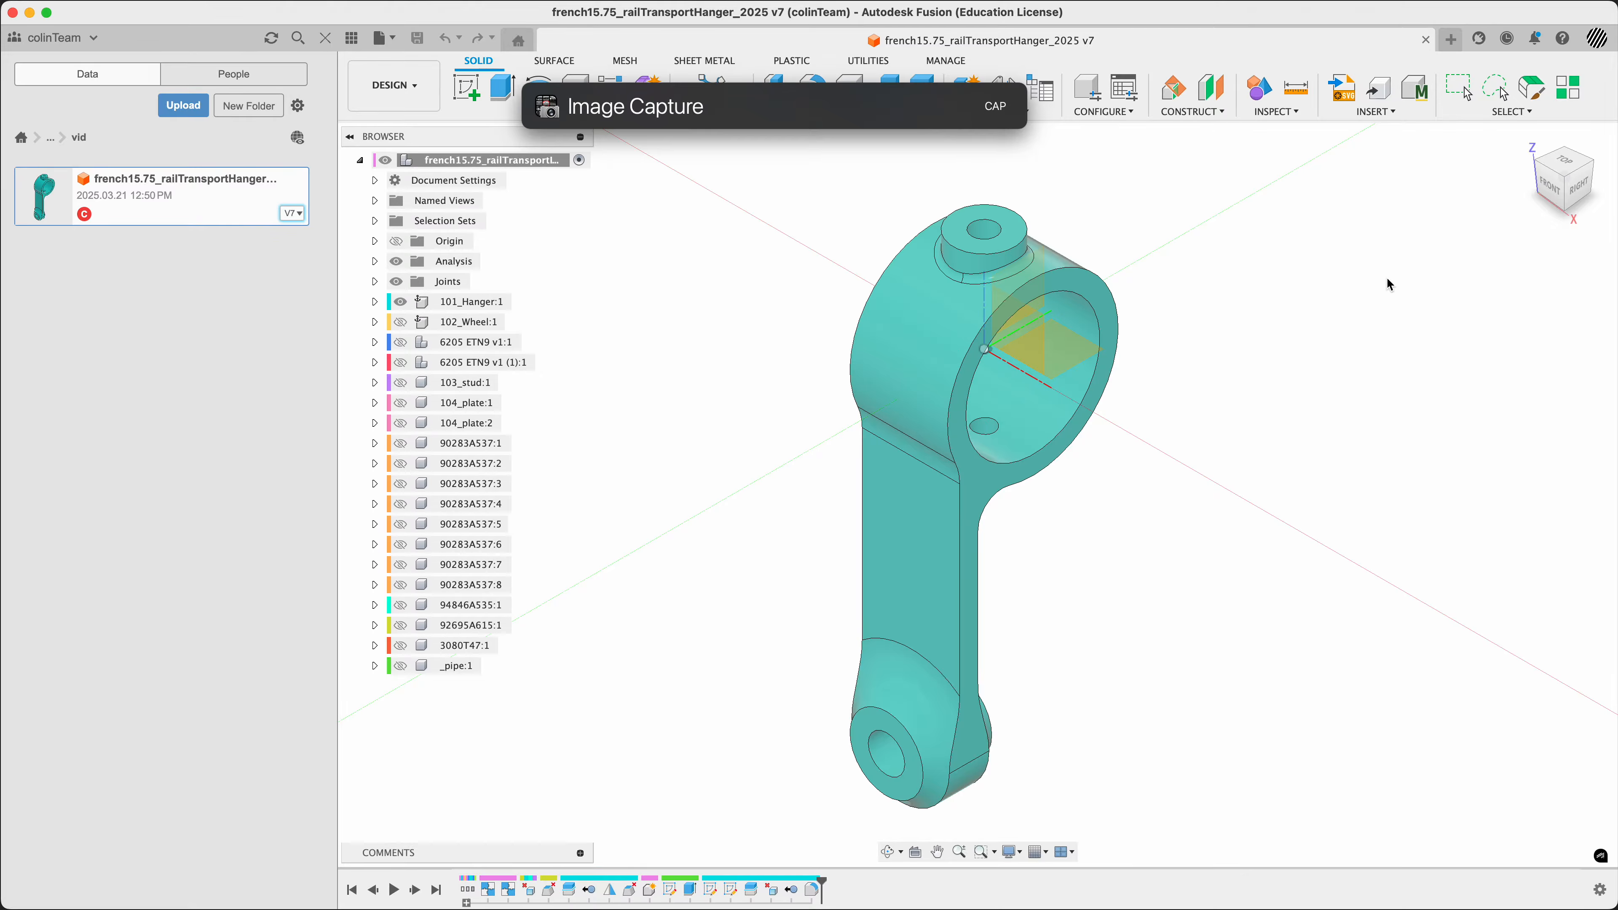
type("key")
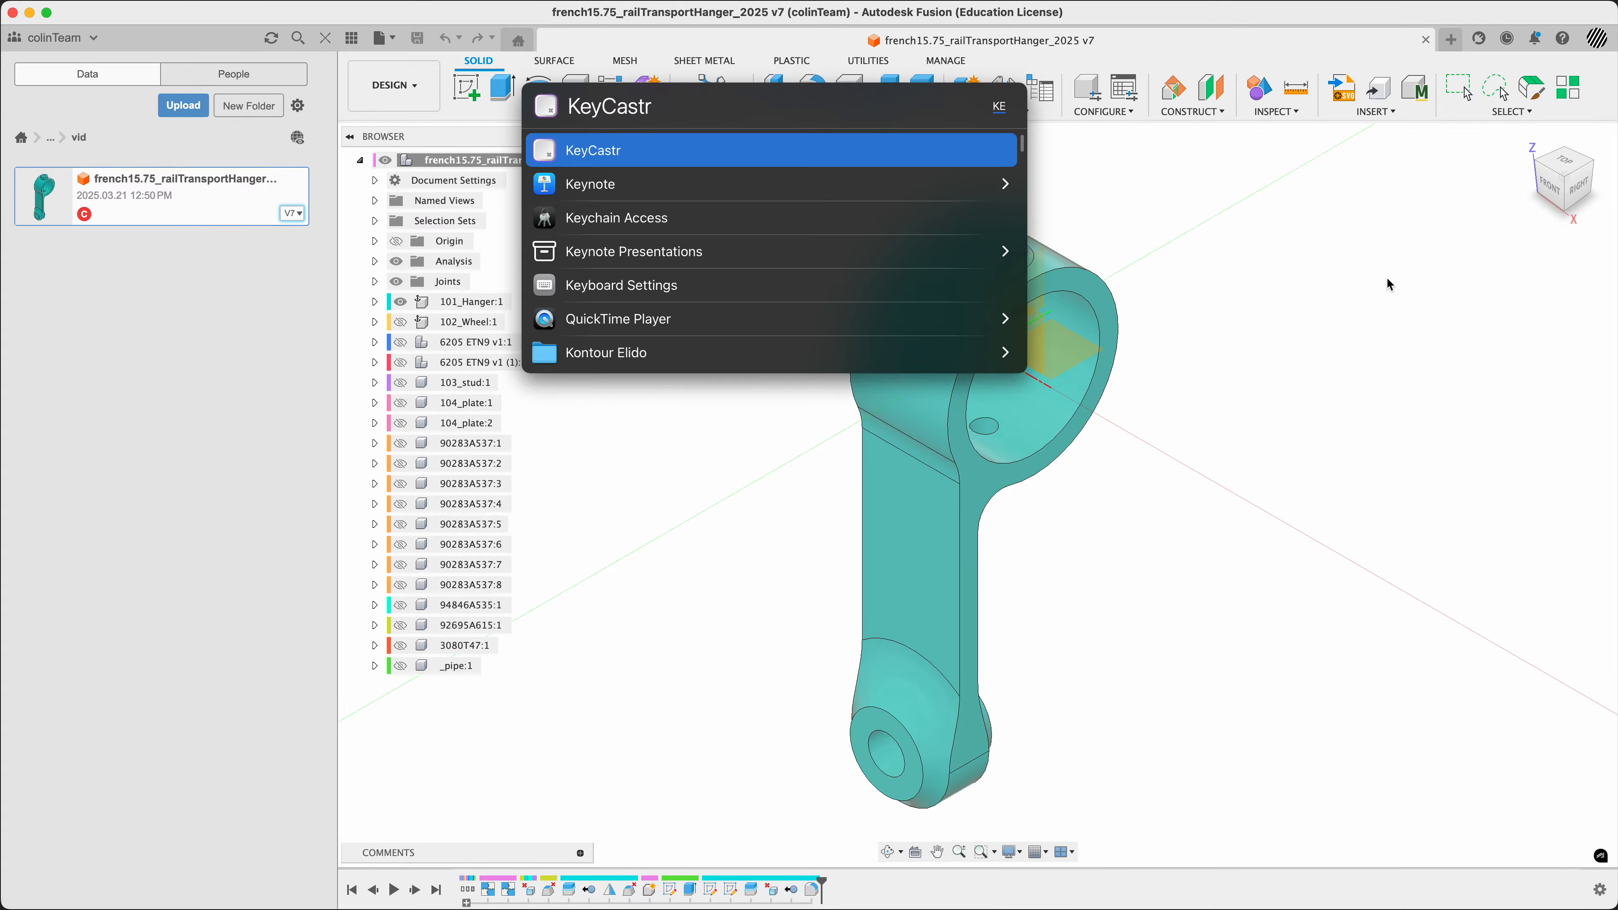
key("Return")
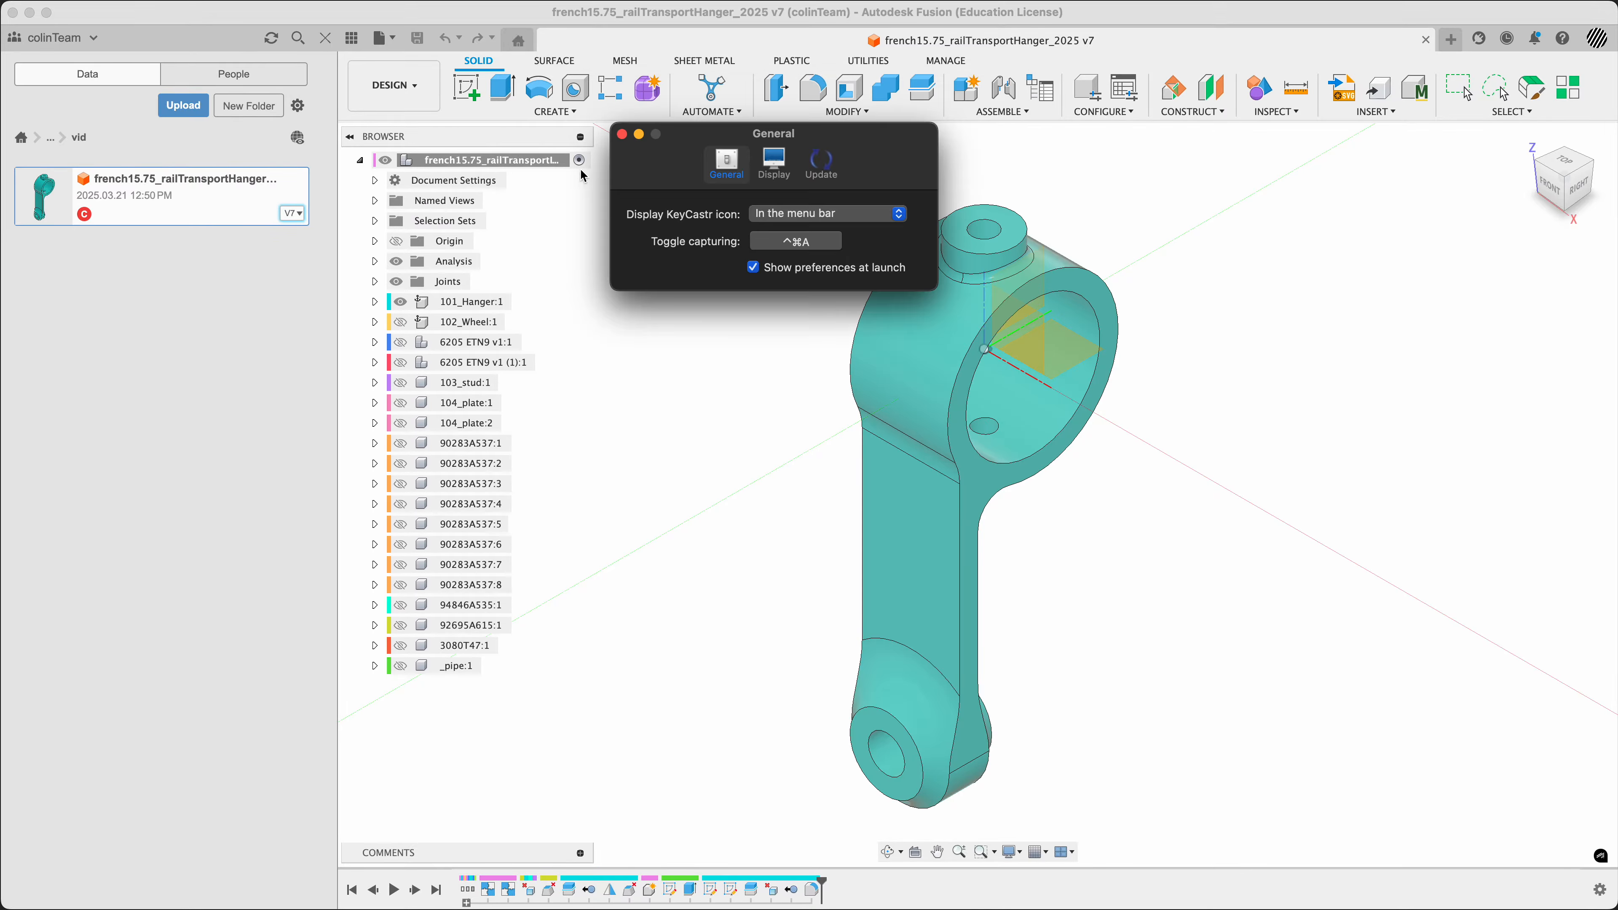
left_click(622, 134)
key("d")
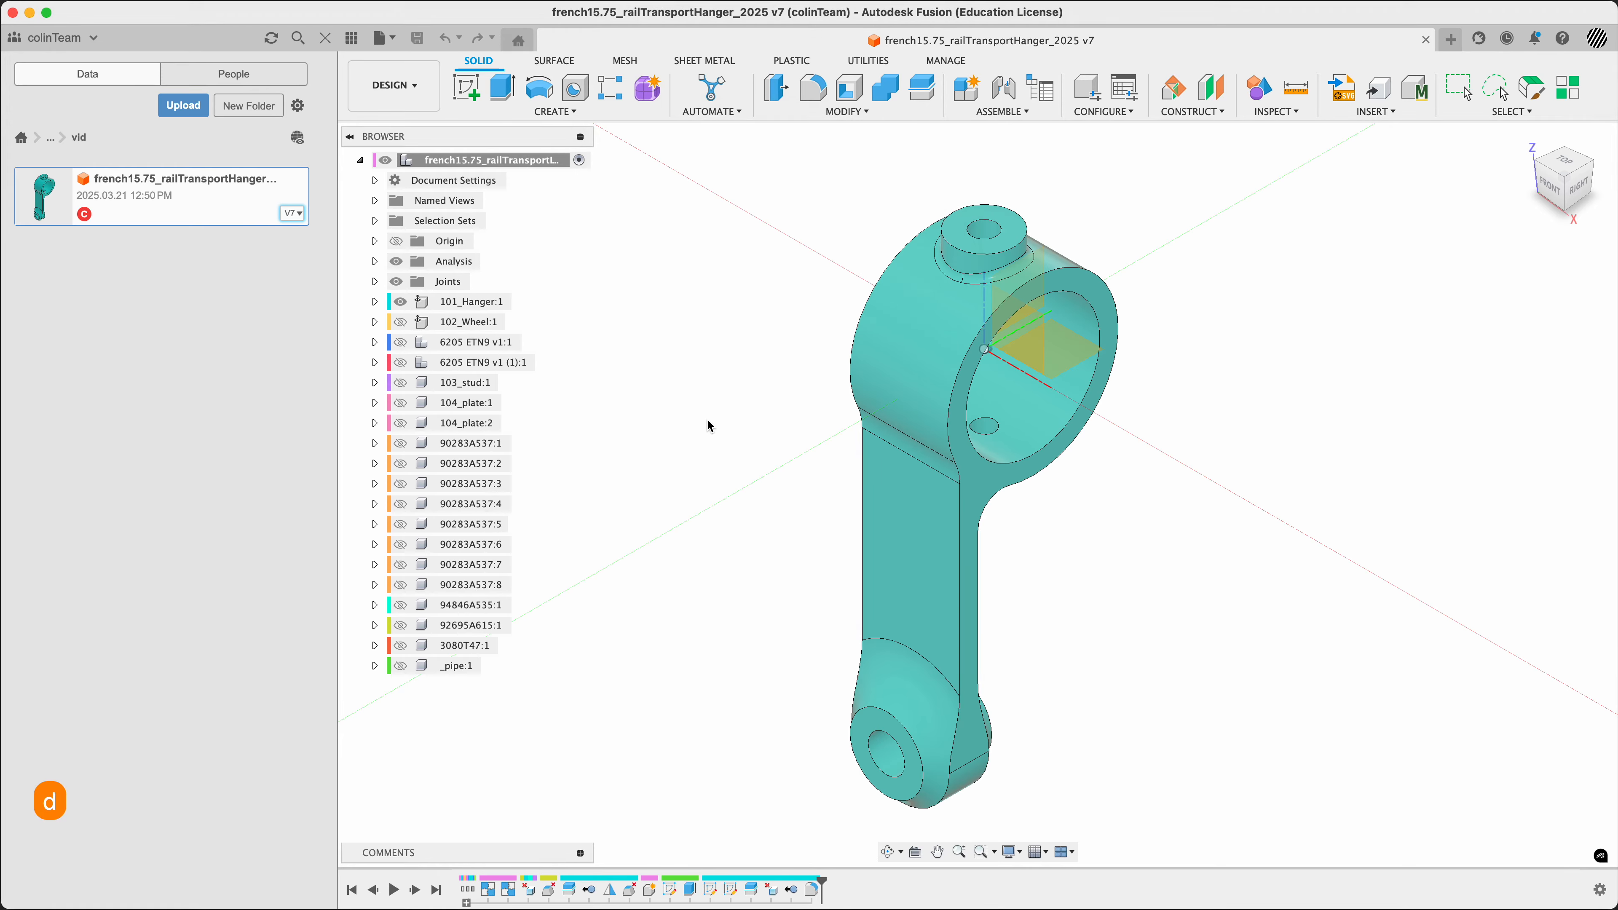
key("Escape")
Open version 2 of the rail transport hanger design from its full version history
left_click(90, 460)
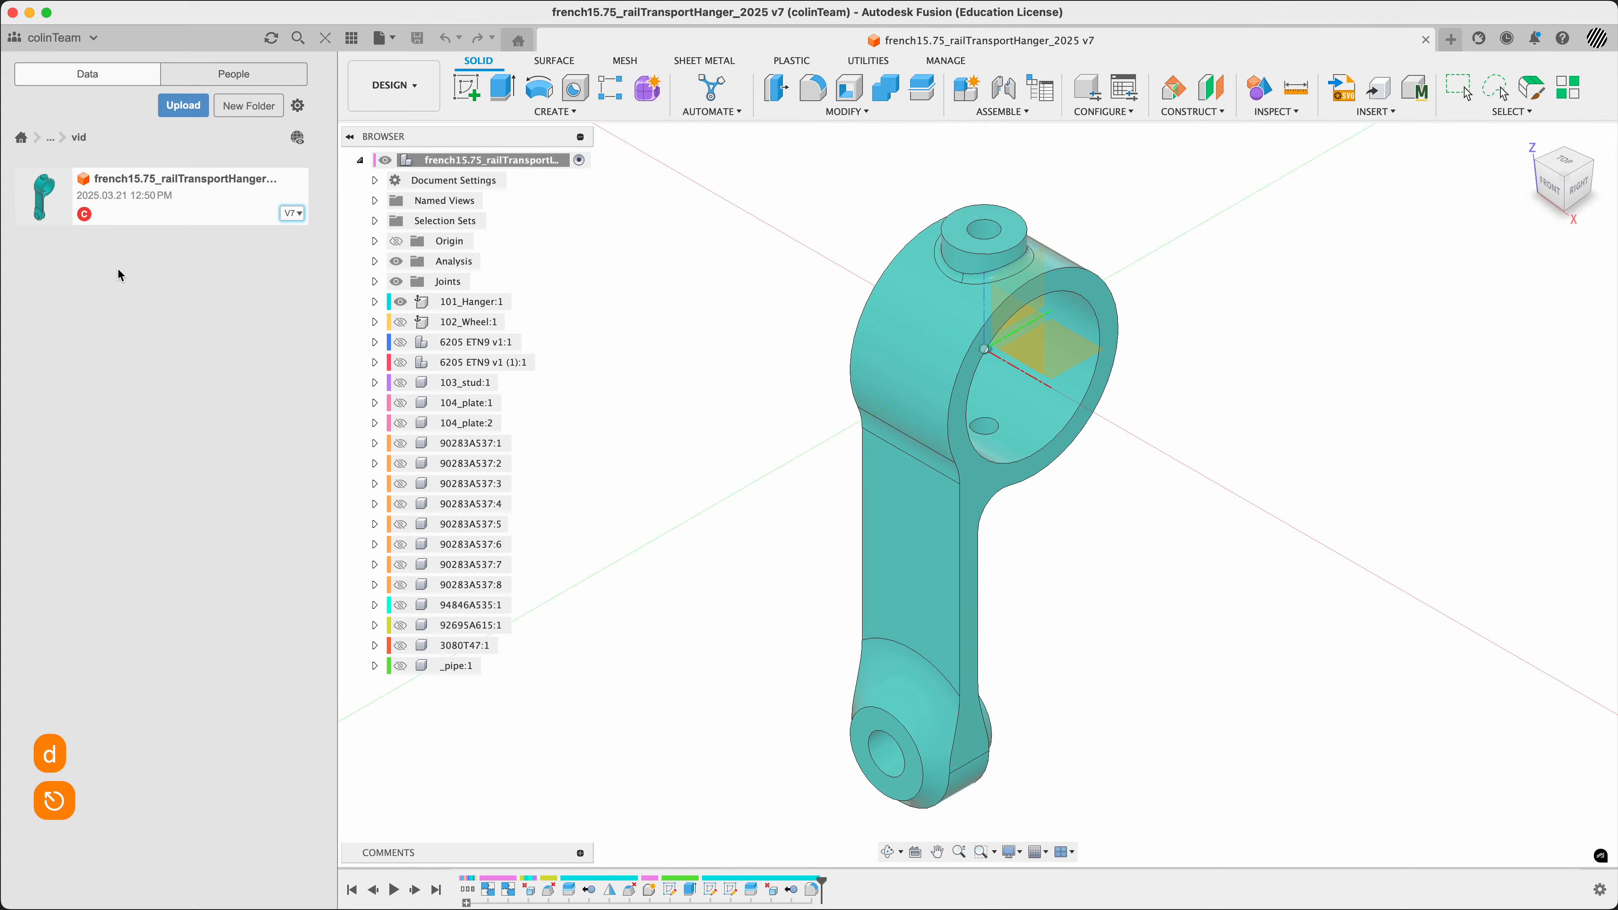
left_click(290, 216)
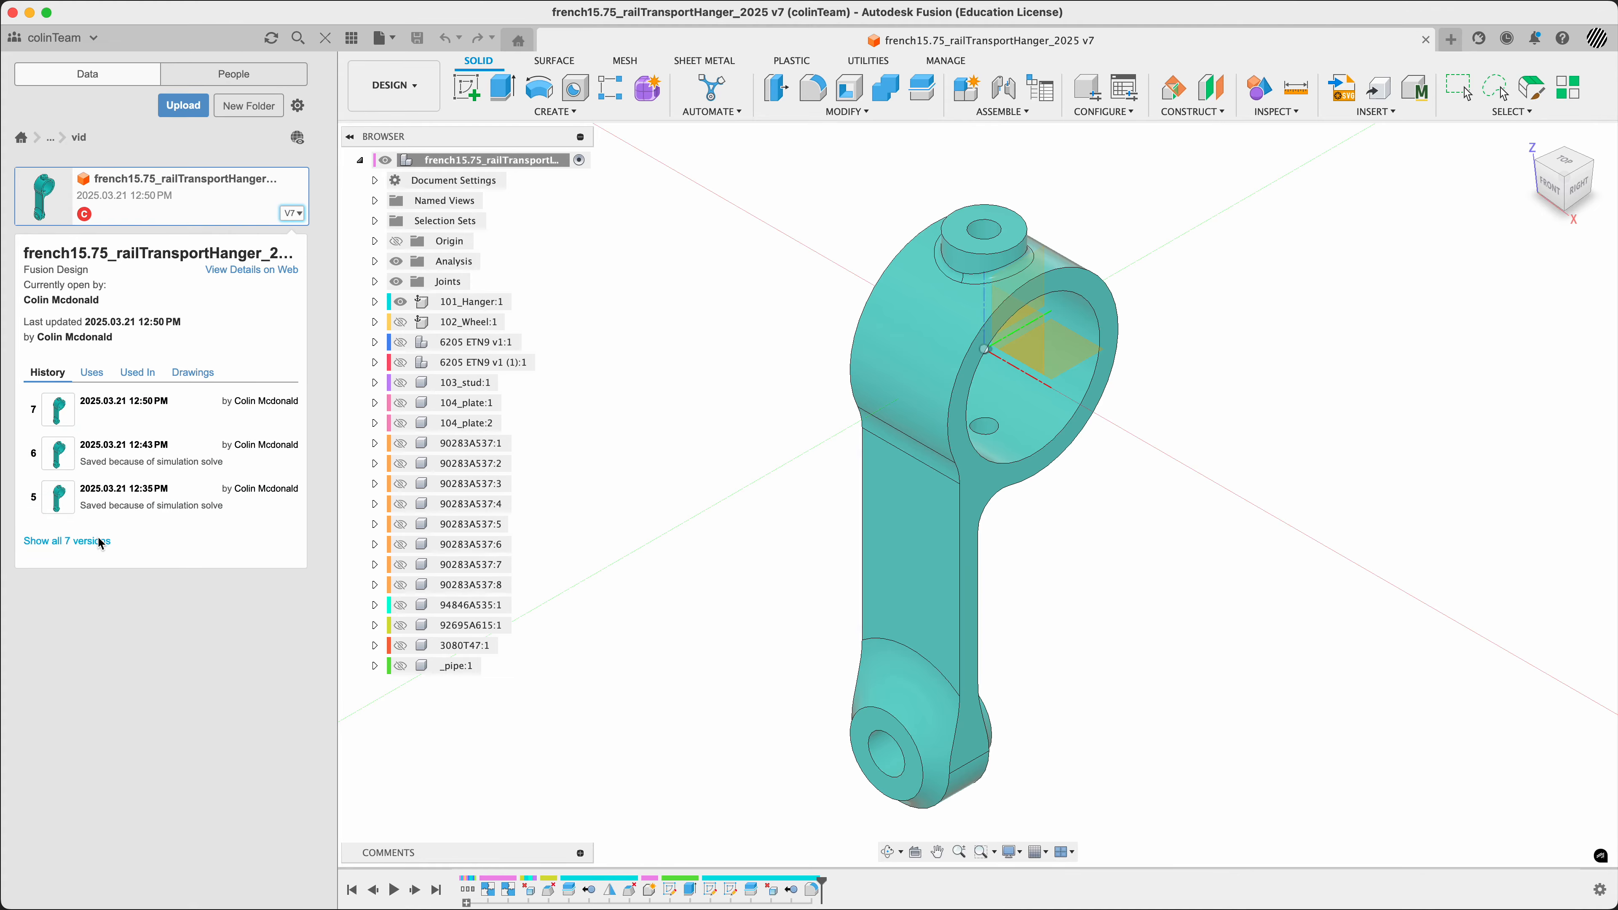
left_click(99, 541)
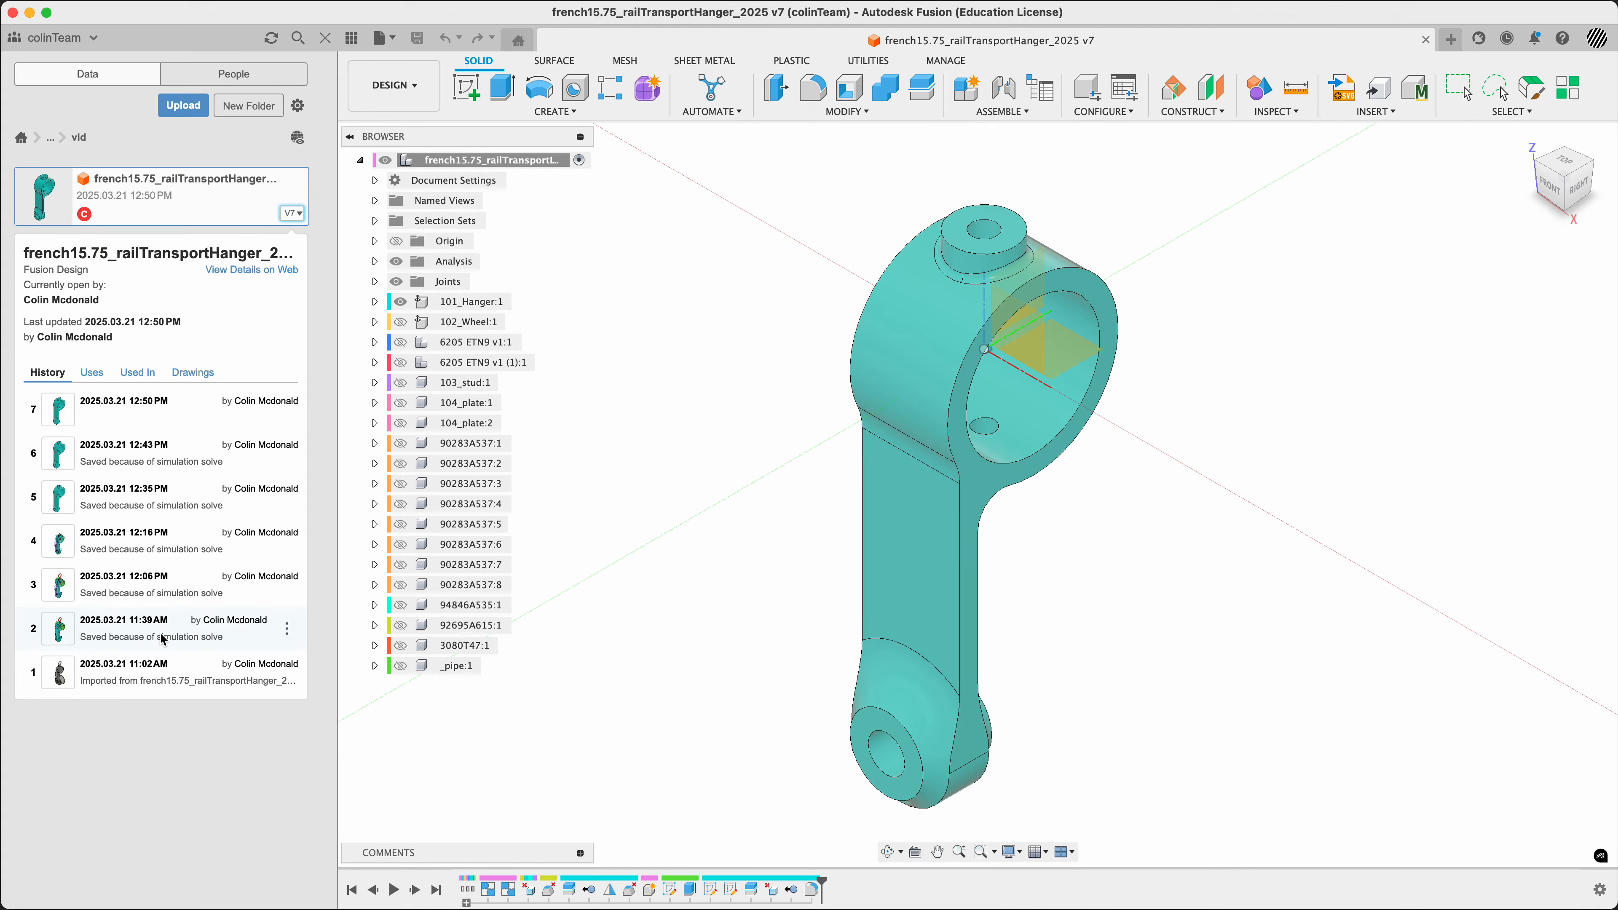
left_click(287, 630)
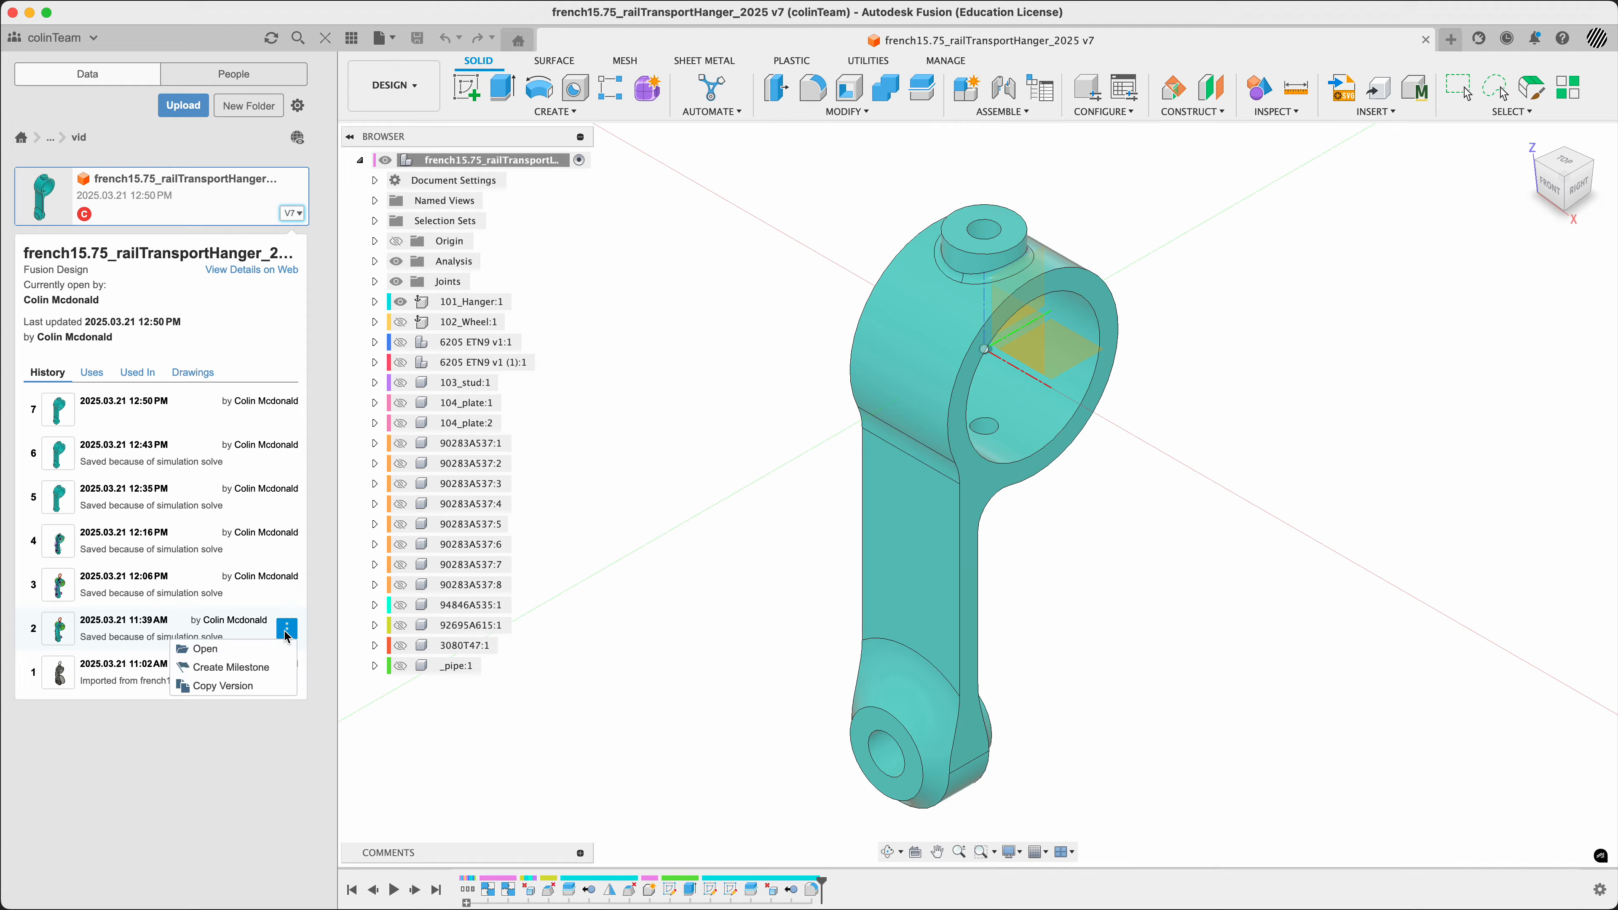
left_click(273, 650)
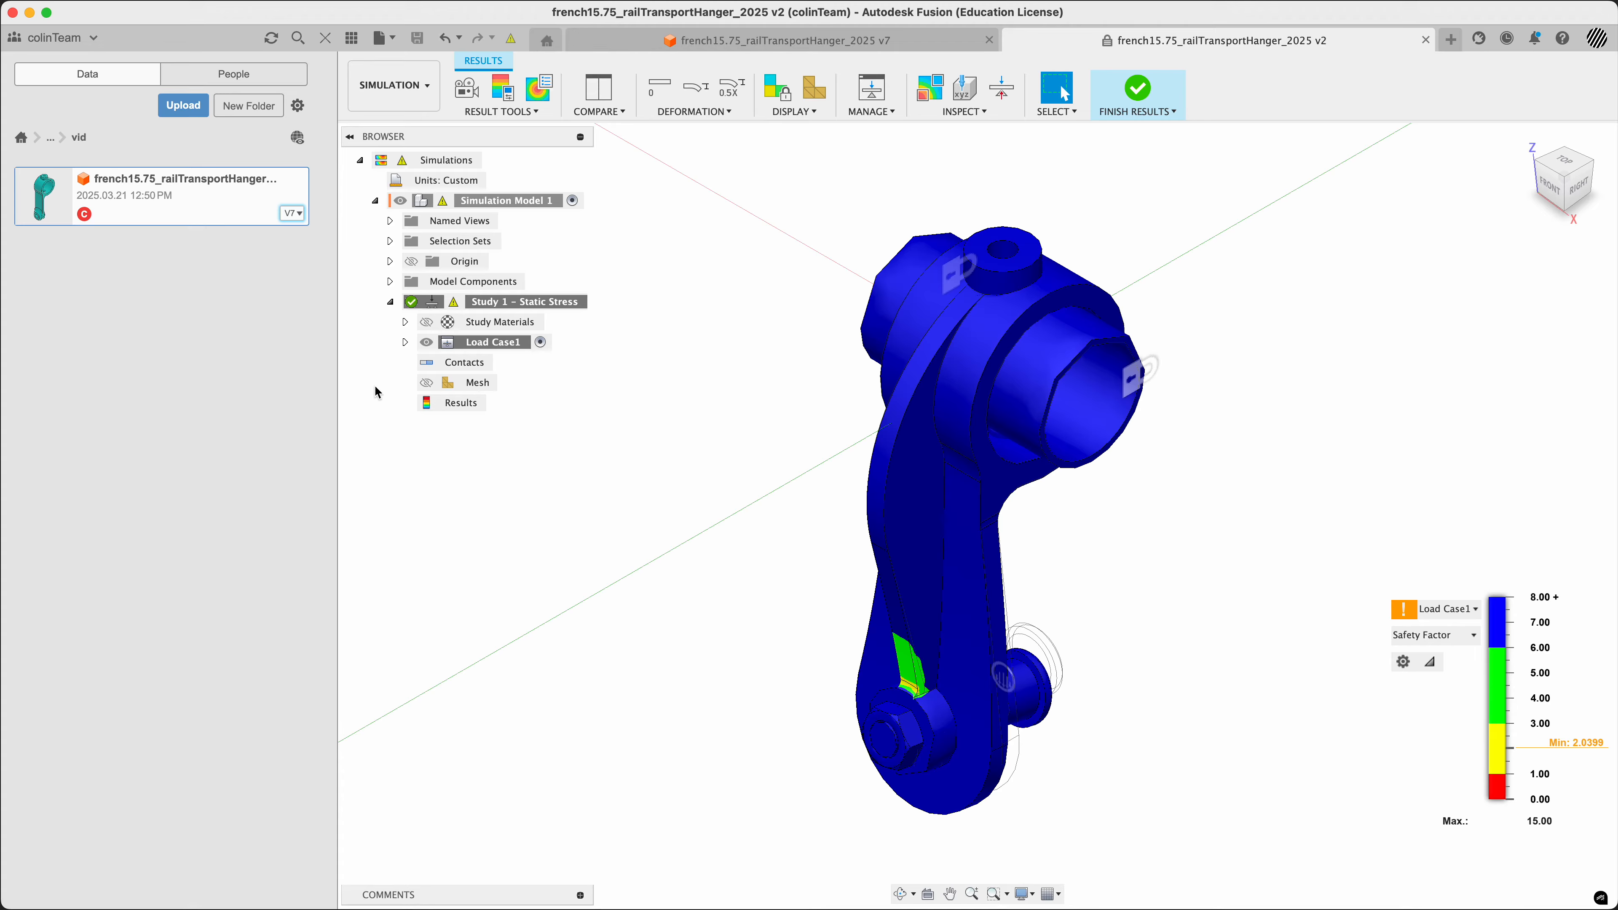
Show the mesh on the Load Case1 safety factor results and enlarge the results legend
left_click(426, 382)
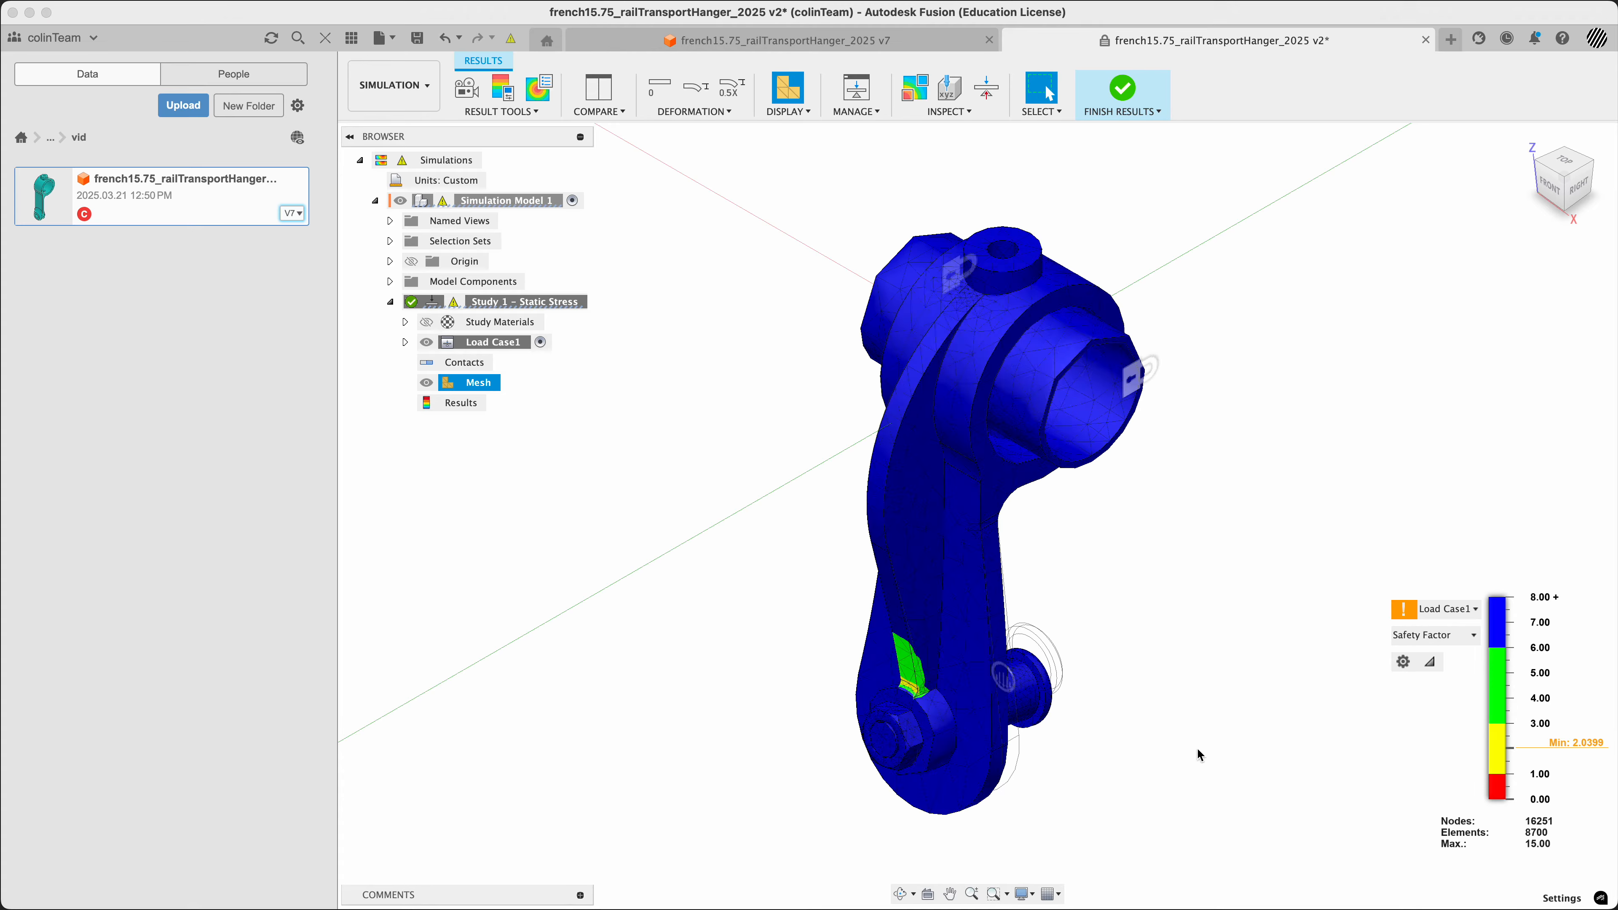
left_click(1404, 661)
left_click(1134, 519)
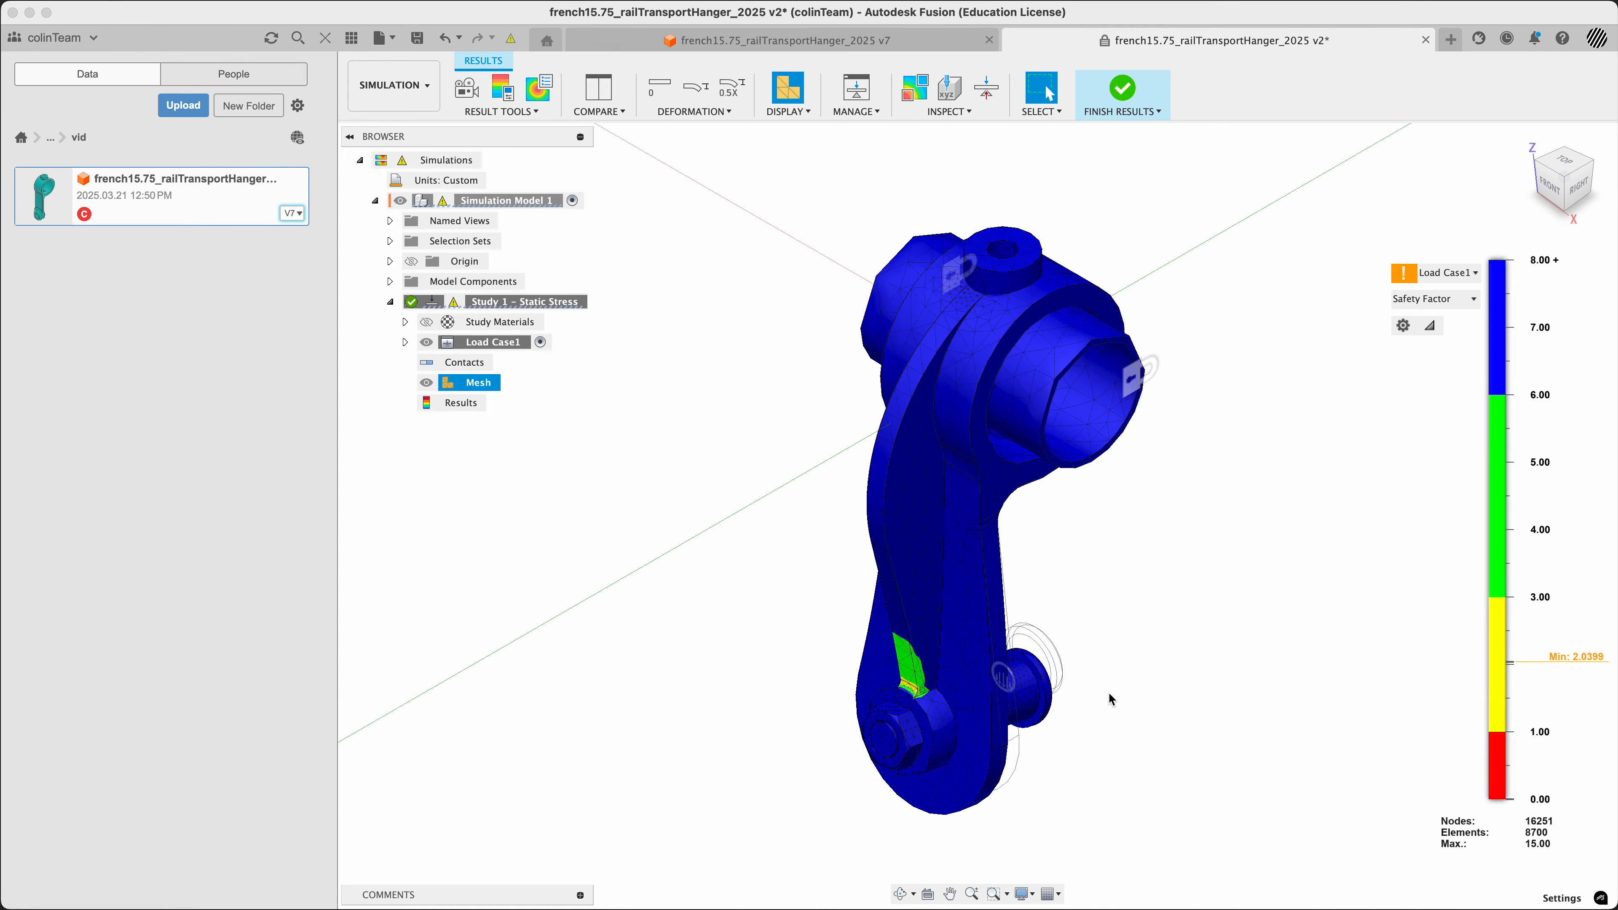
Examine the safety factor results and mesh around the hanger's lower bolt boss, then restore the home view
scroll(1087, 701, "up", 3)
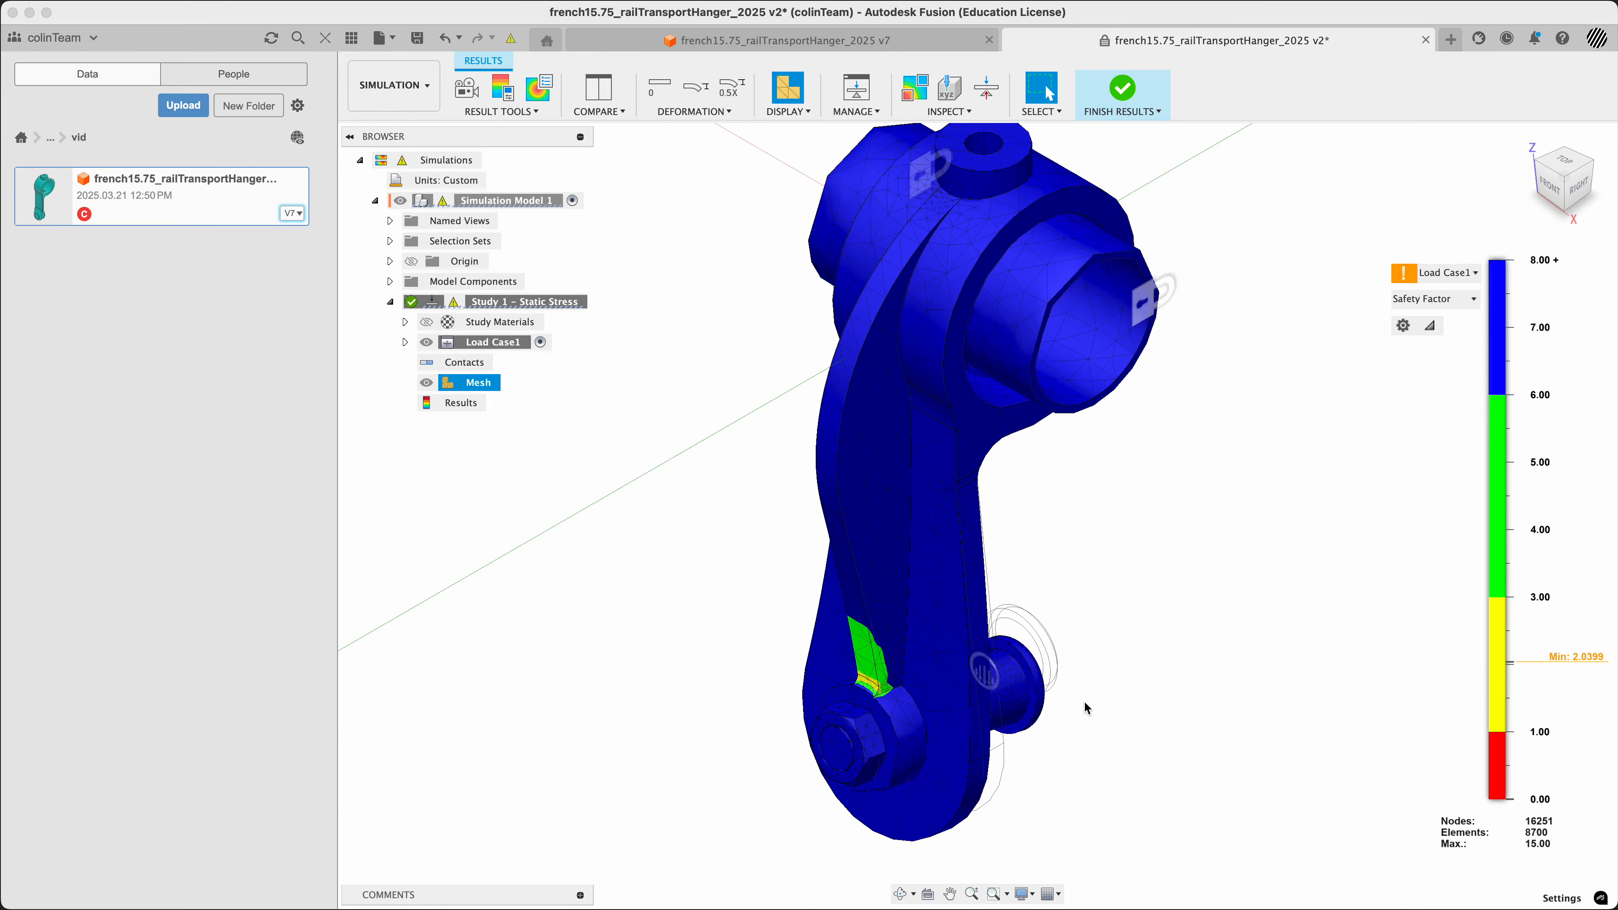
scroll(1086, 701, "down", 3)
middle_click_drag(1121, 753, 1132, 681, "shift")
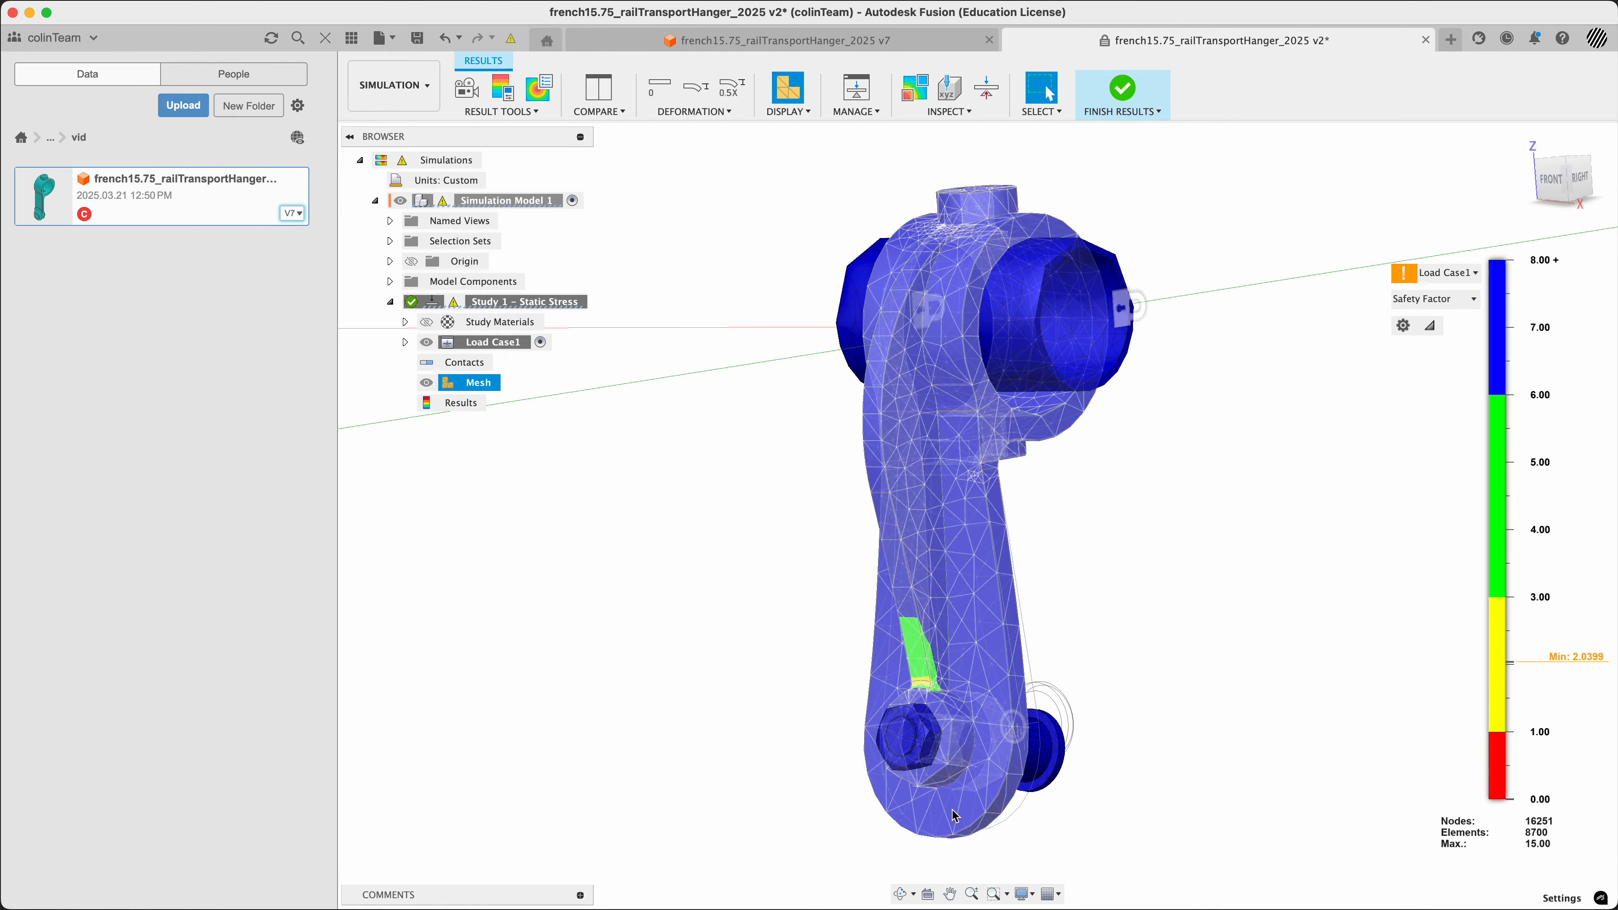
scroll(959, 743, "up", 5)
scroll(1216, 564, "down", 3)
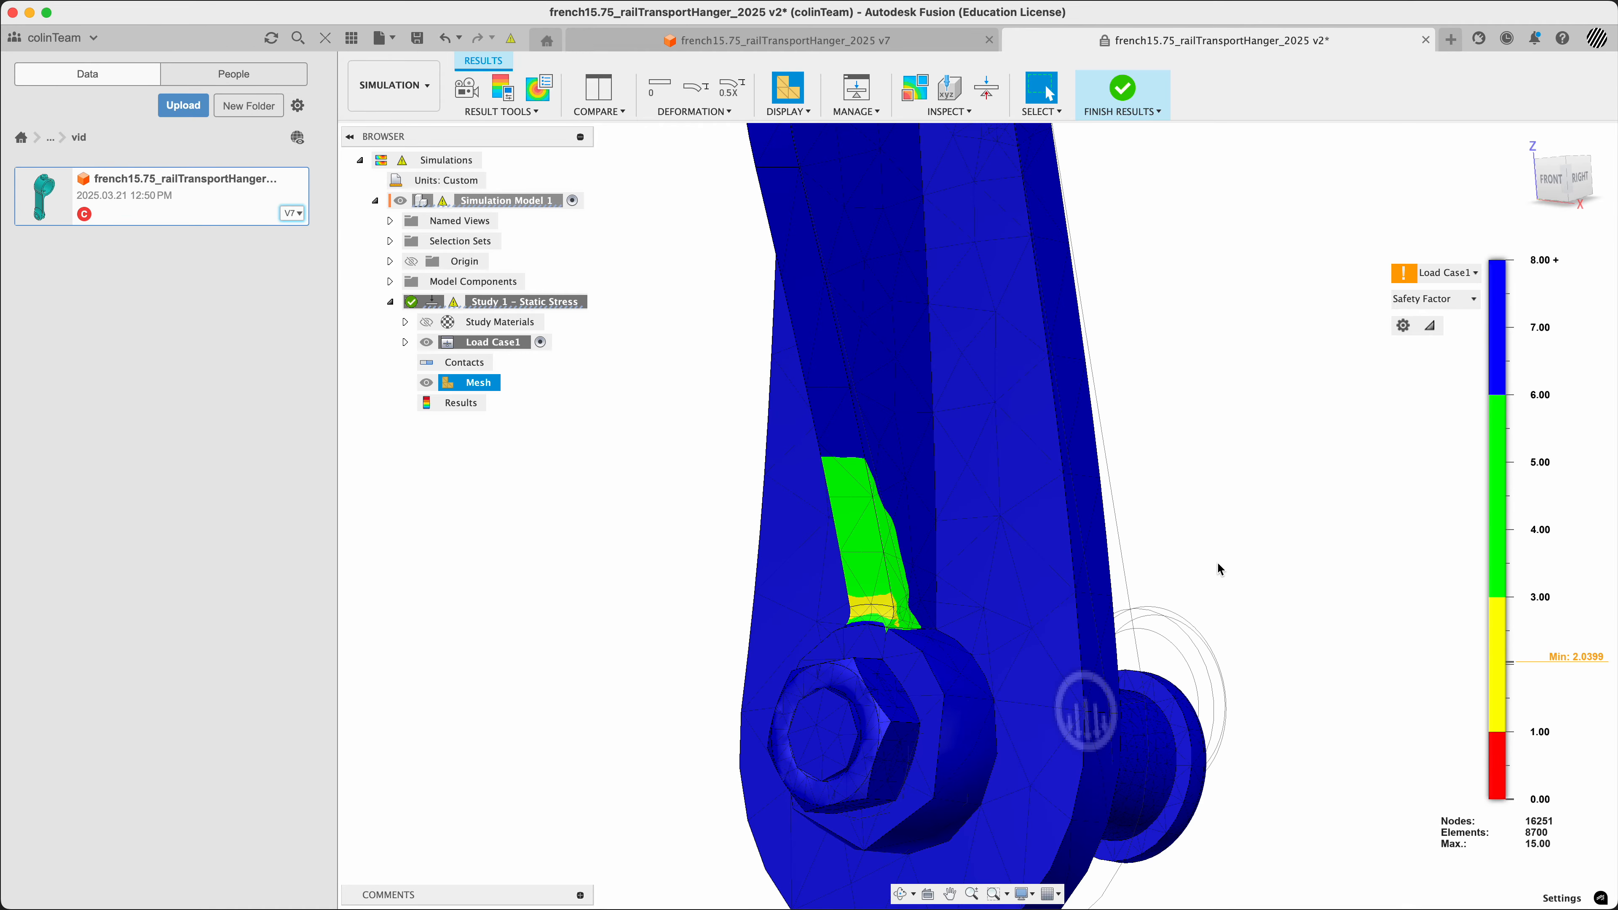
scroll(1213, 555, "down", 3)
middle_click_drag(1205, 538, 1169, 516)
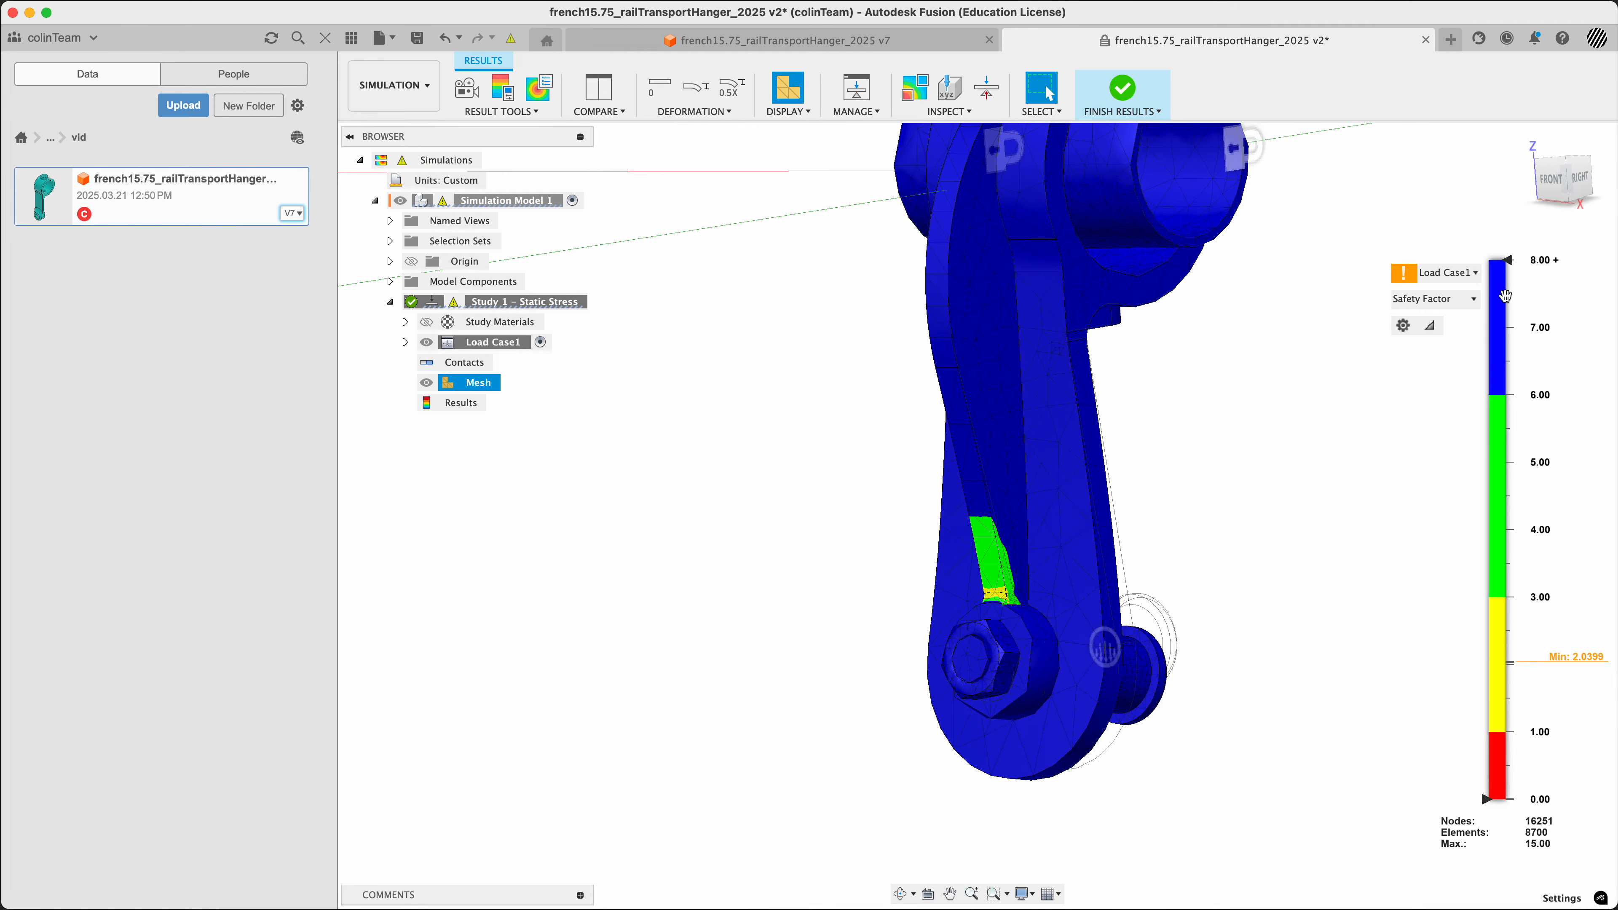
left_click_drag(1504, 262, 1503, 230)
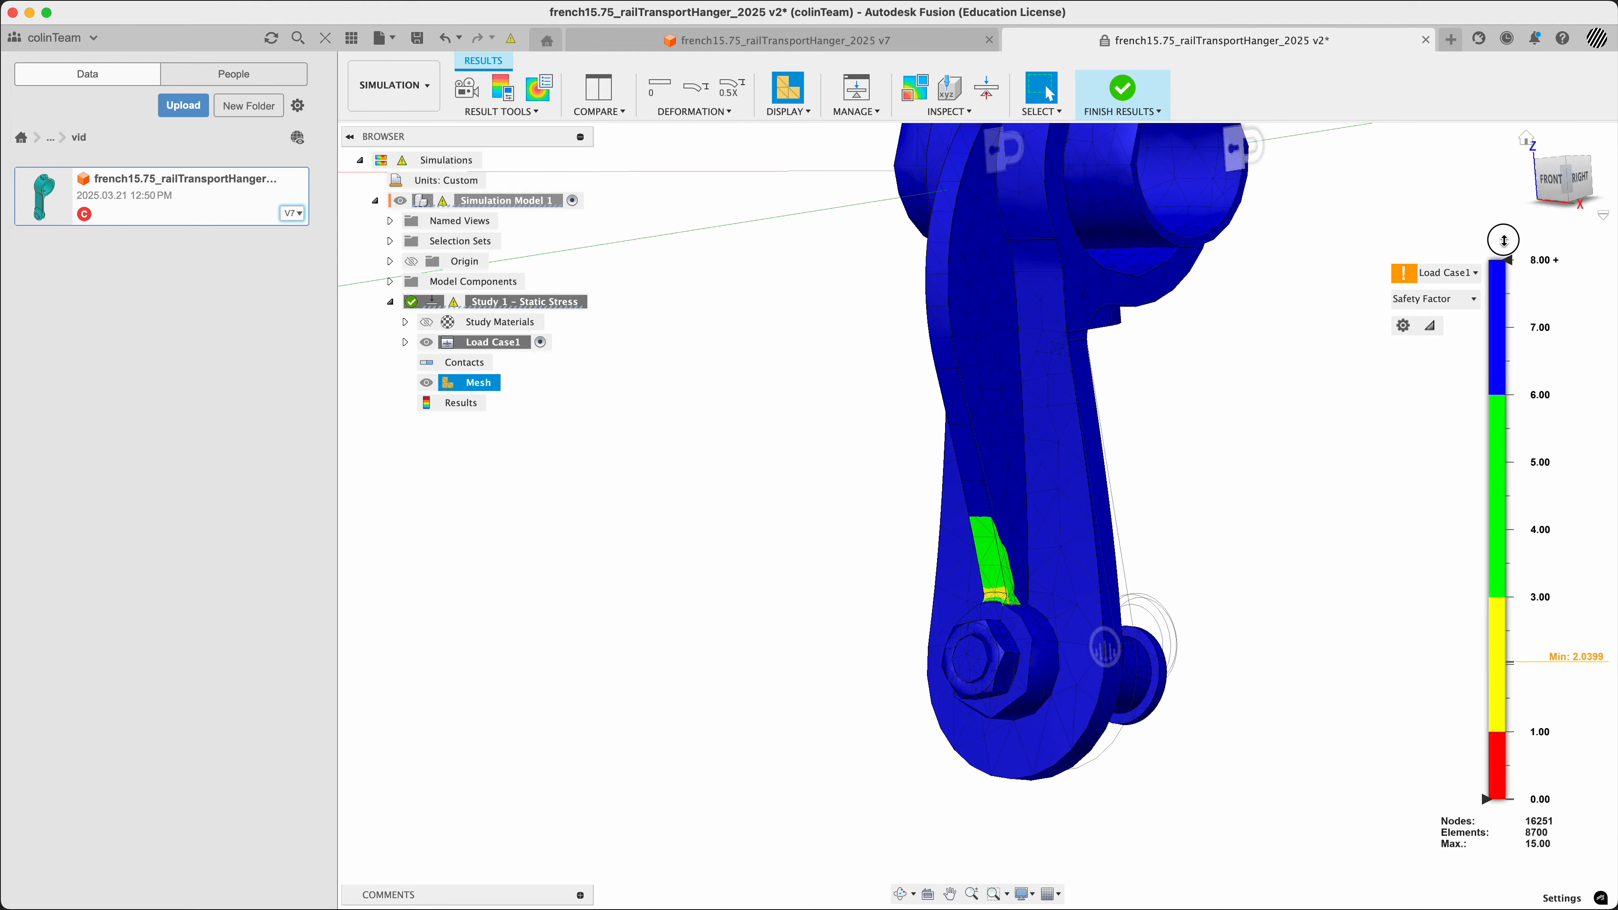
left_click(1520, 145)
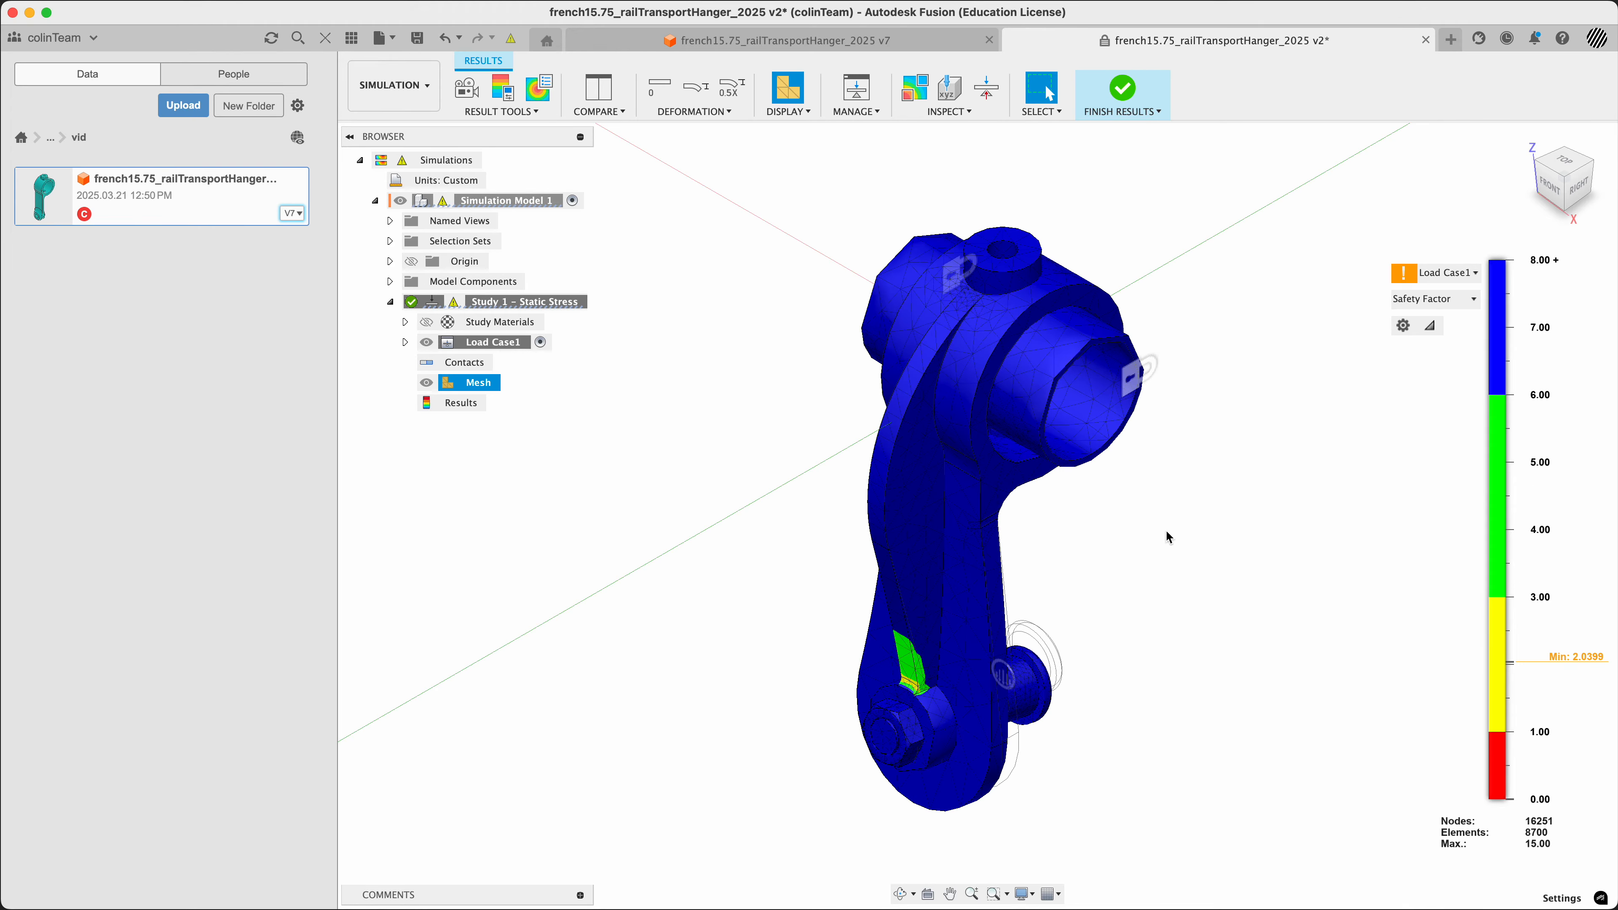
Undo the display changes made to the version 2 results and close that version
key("super+z")
key("super+z")
key("super+z")
key("super+z")
key("super+z")
key("super+z")
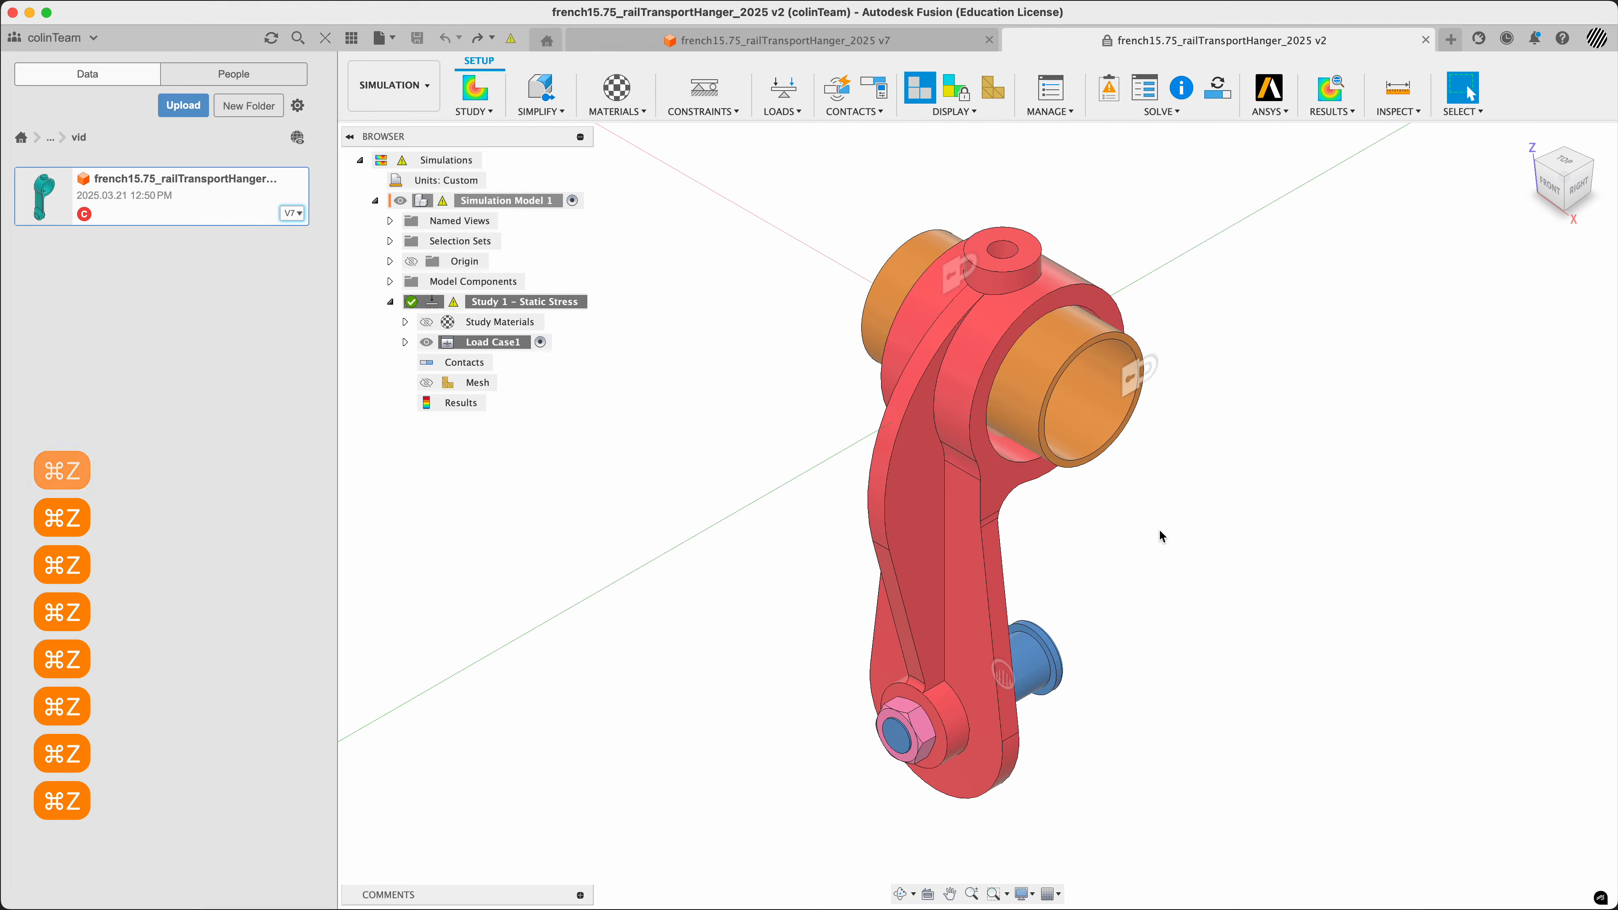
left_click(1426, 40)
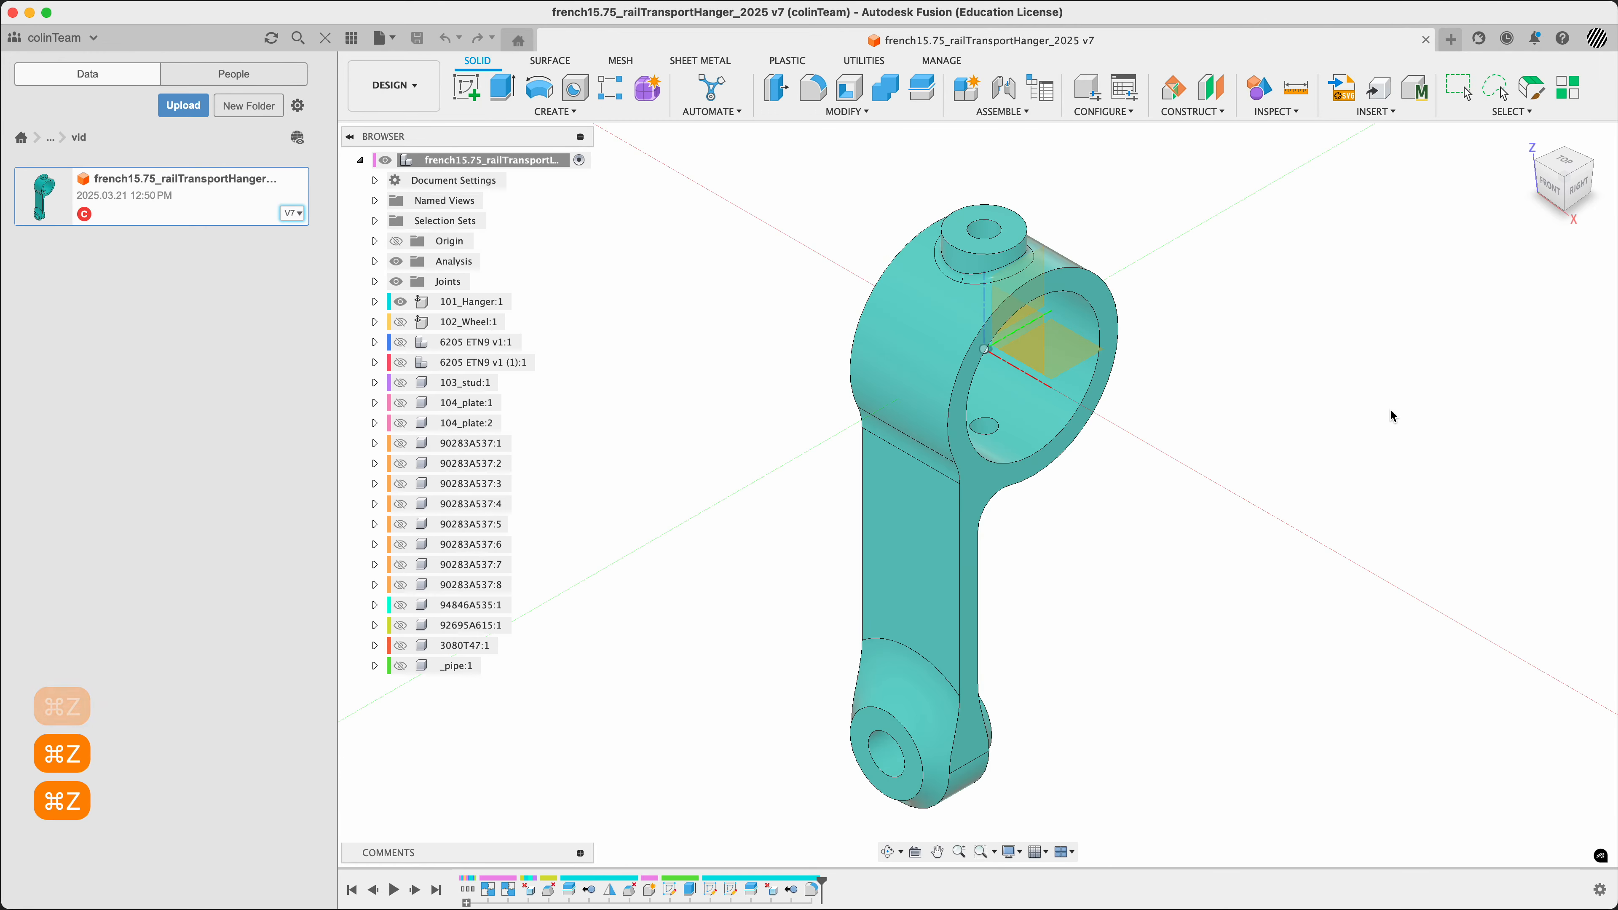
List all versions of the hanger design and switch the current version to the Simulation workspace
left_click(291, 219)
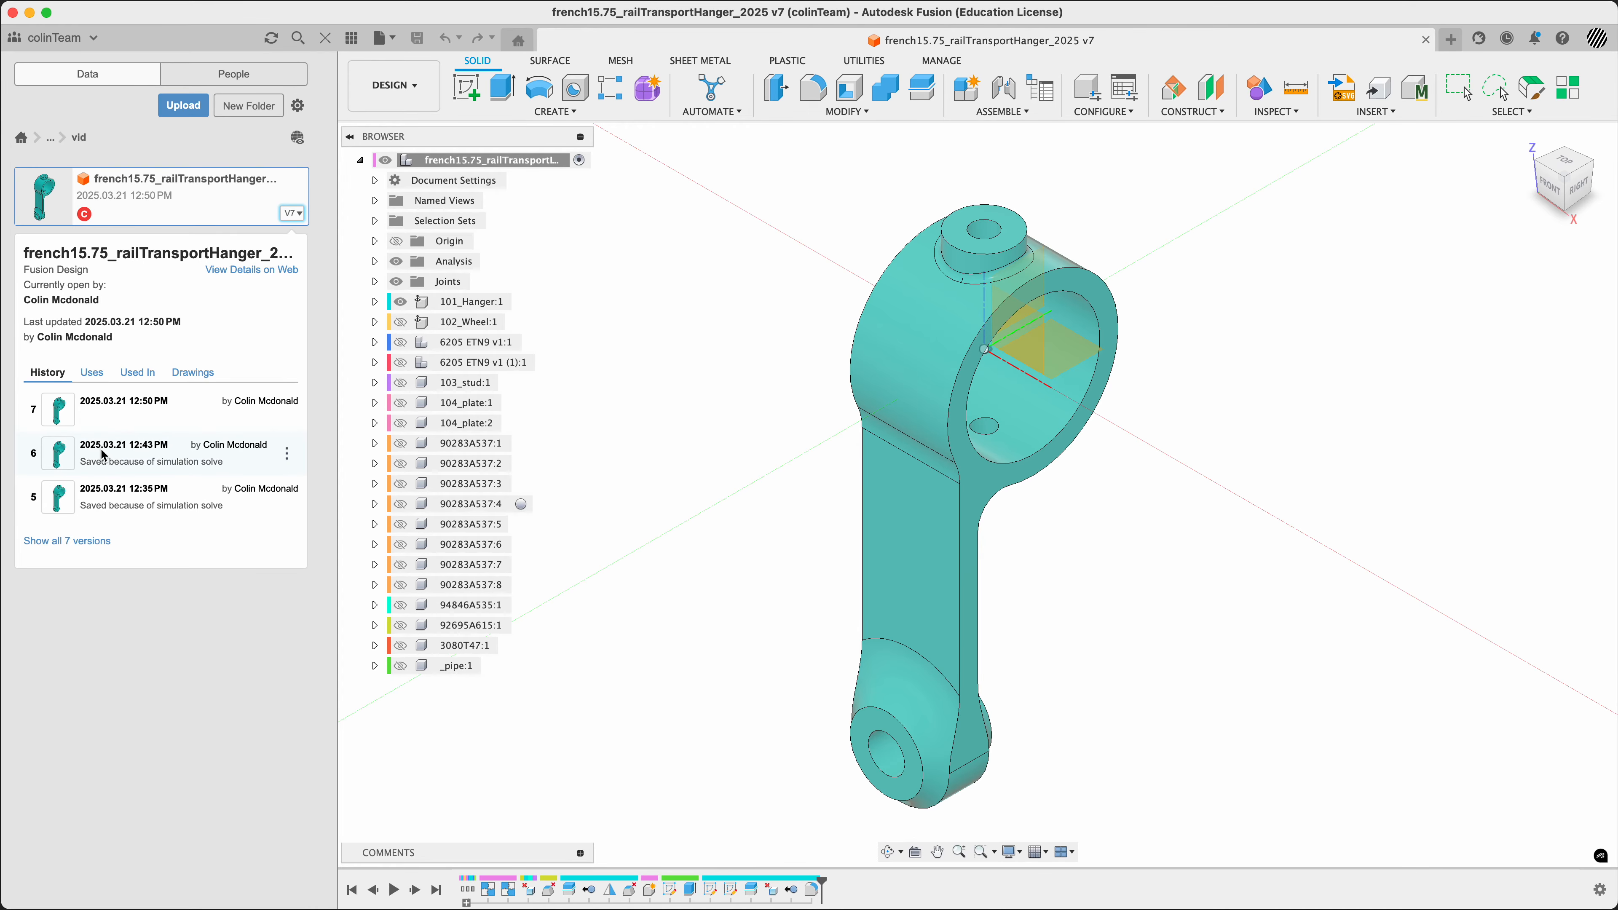
left_click(83, 542)
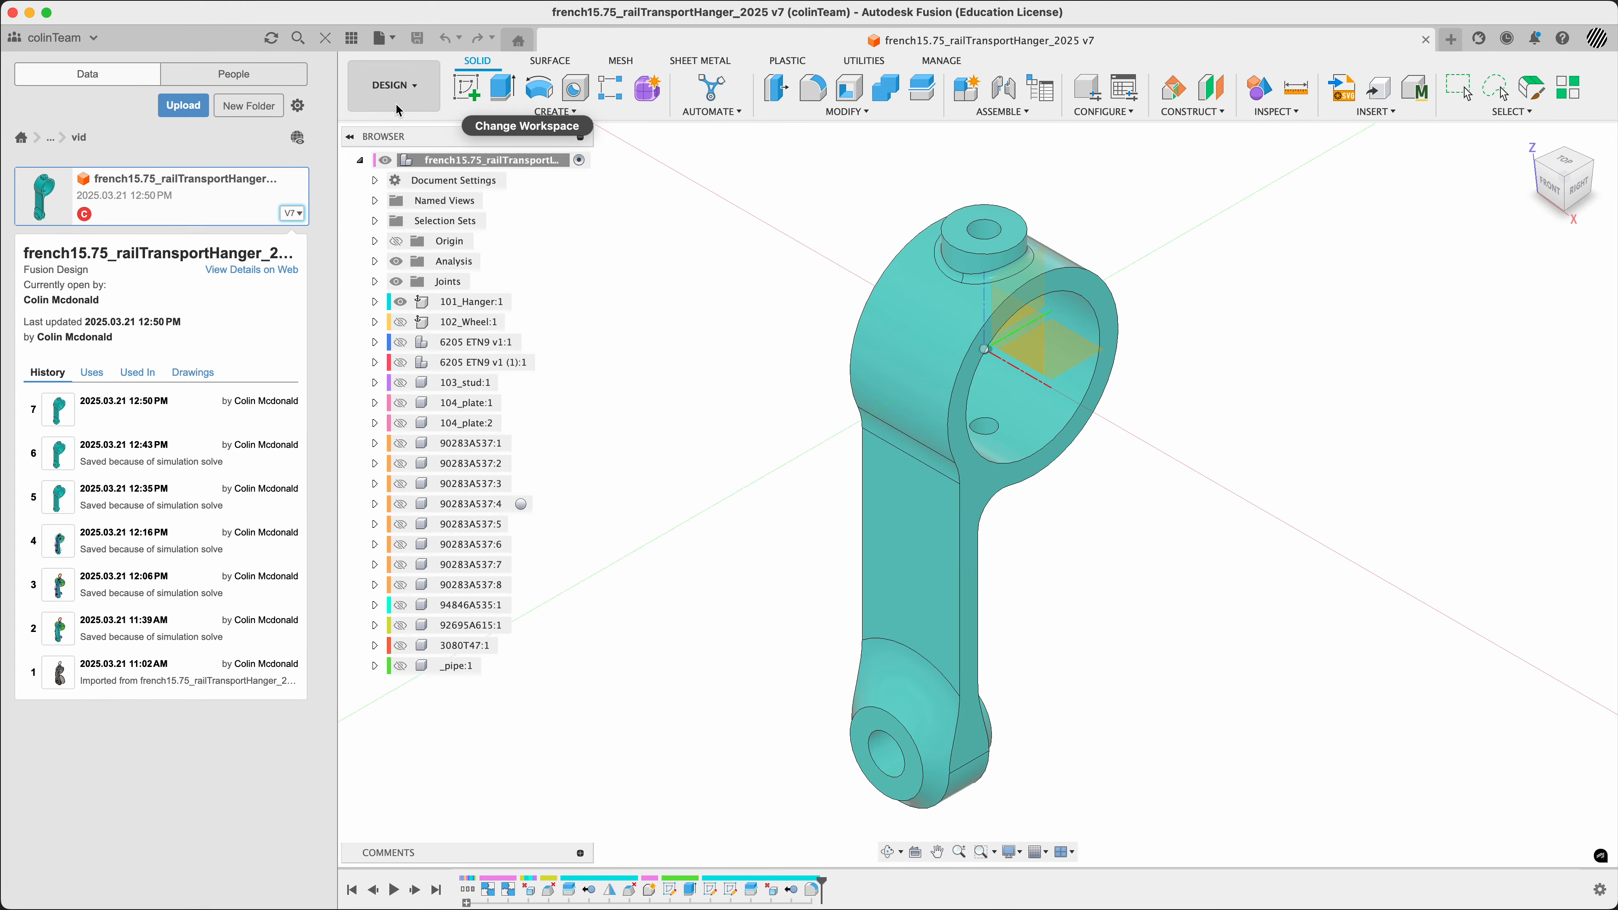
left_click(394, 86)
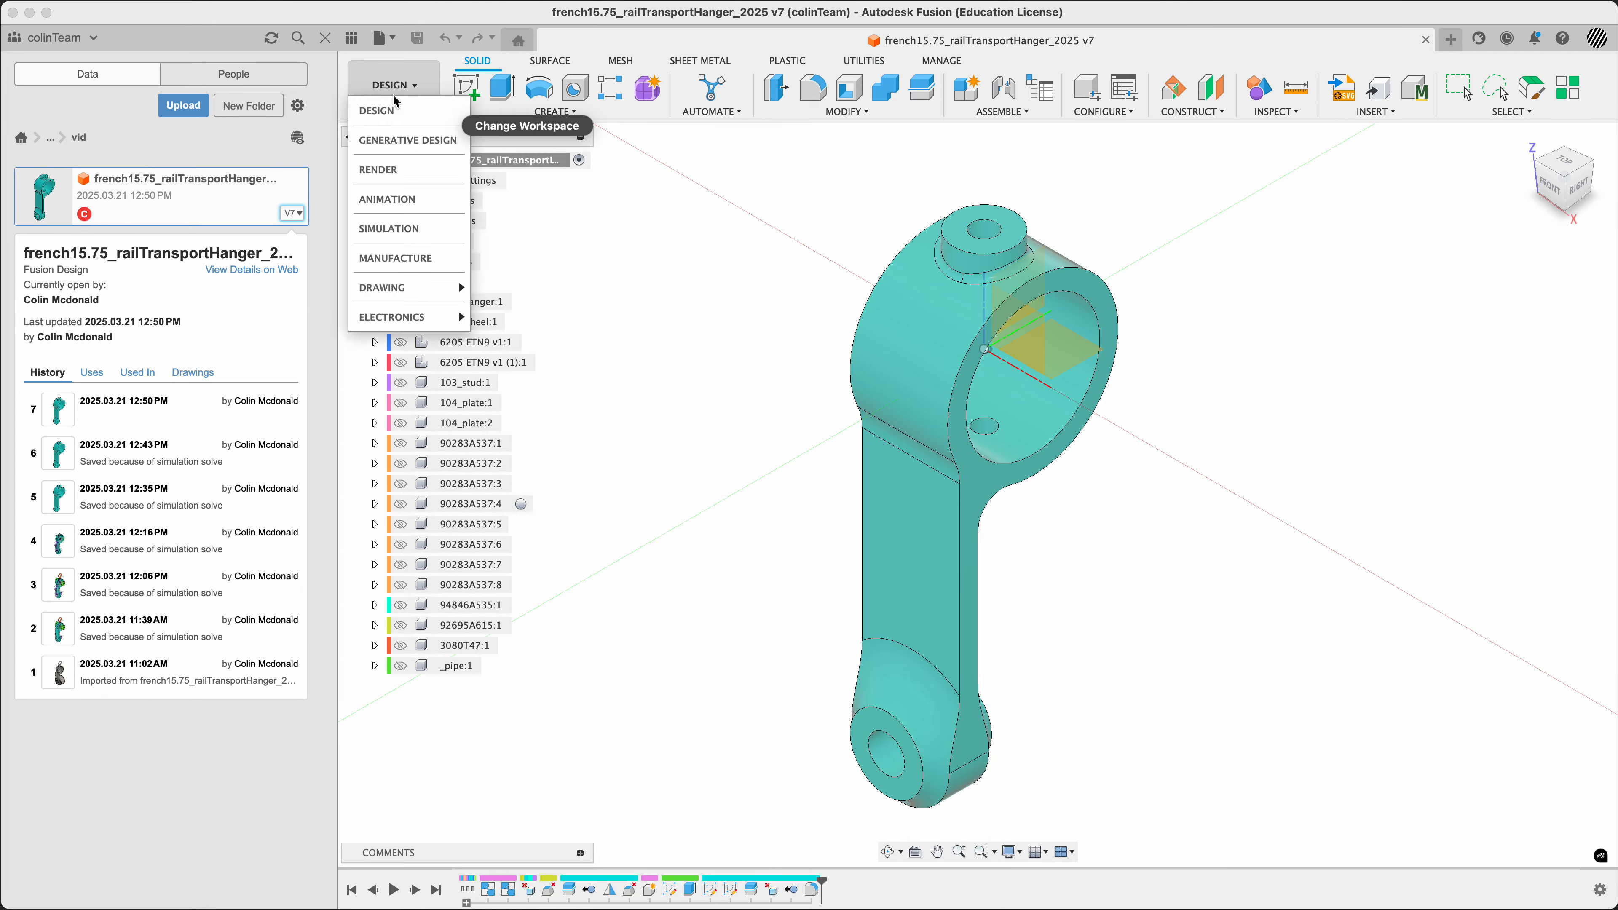
left_click(397, 229)
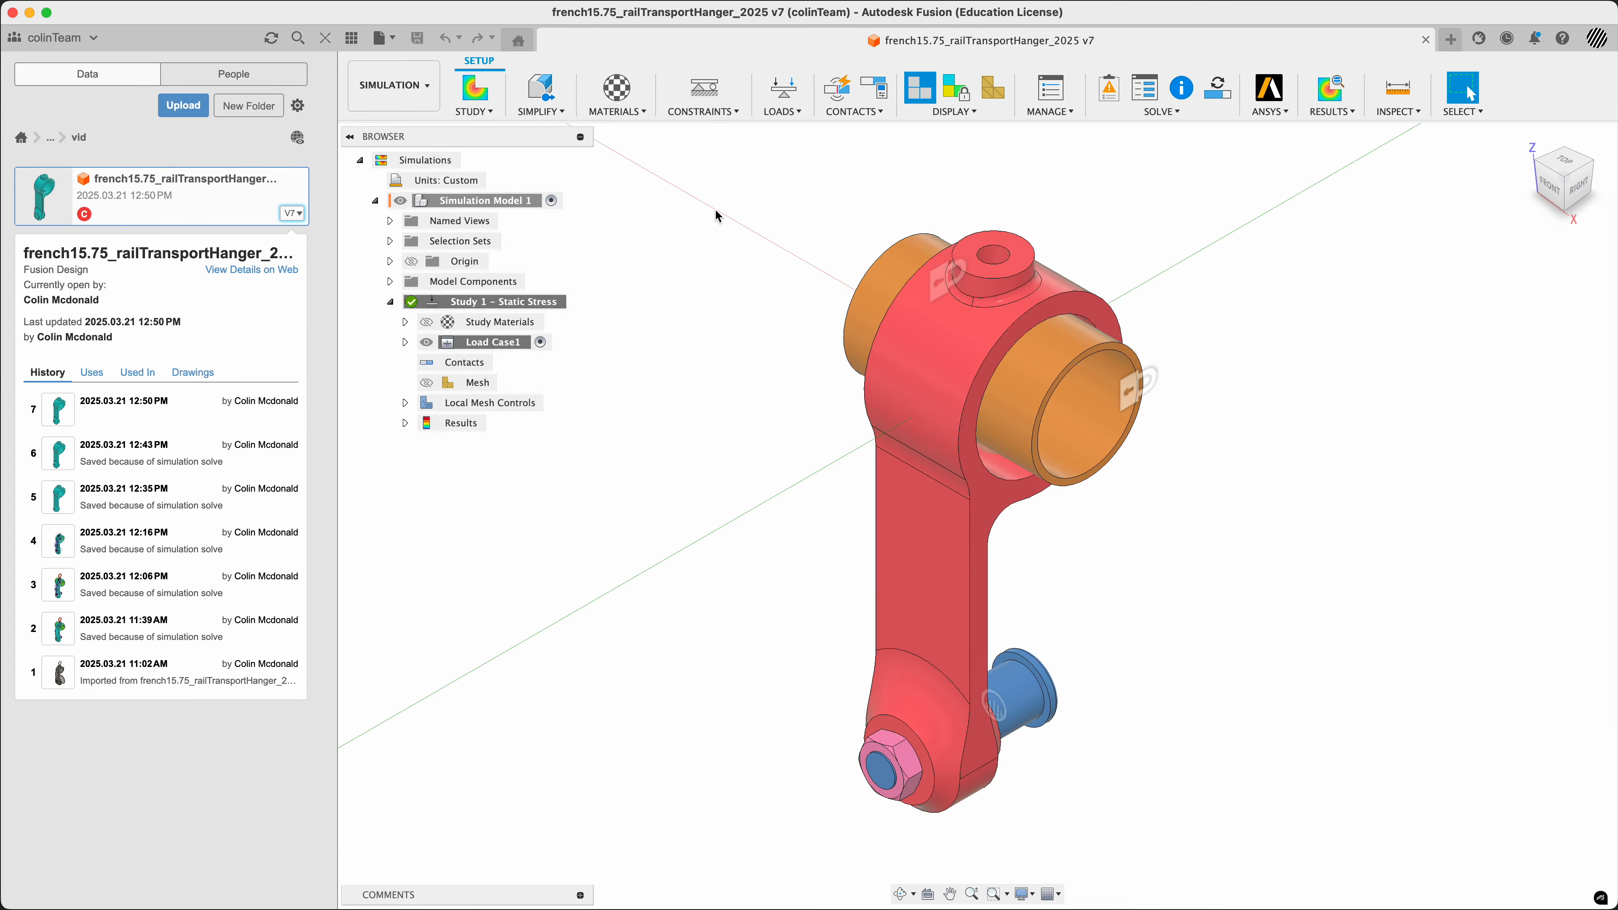
left_click(1155, 109)
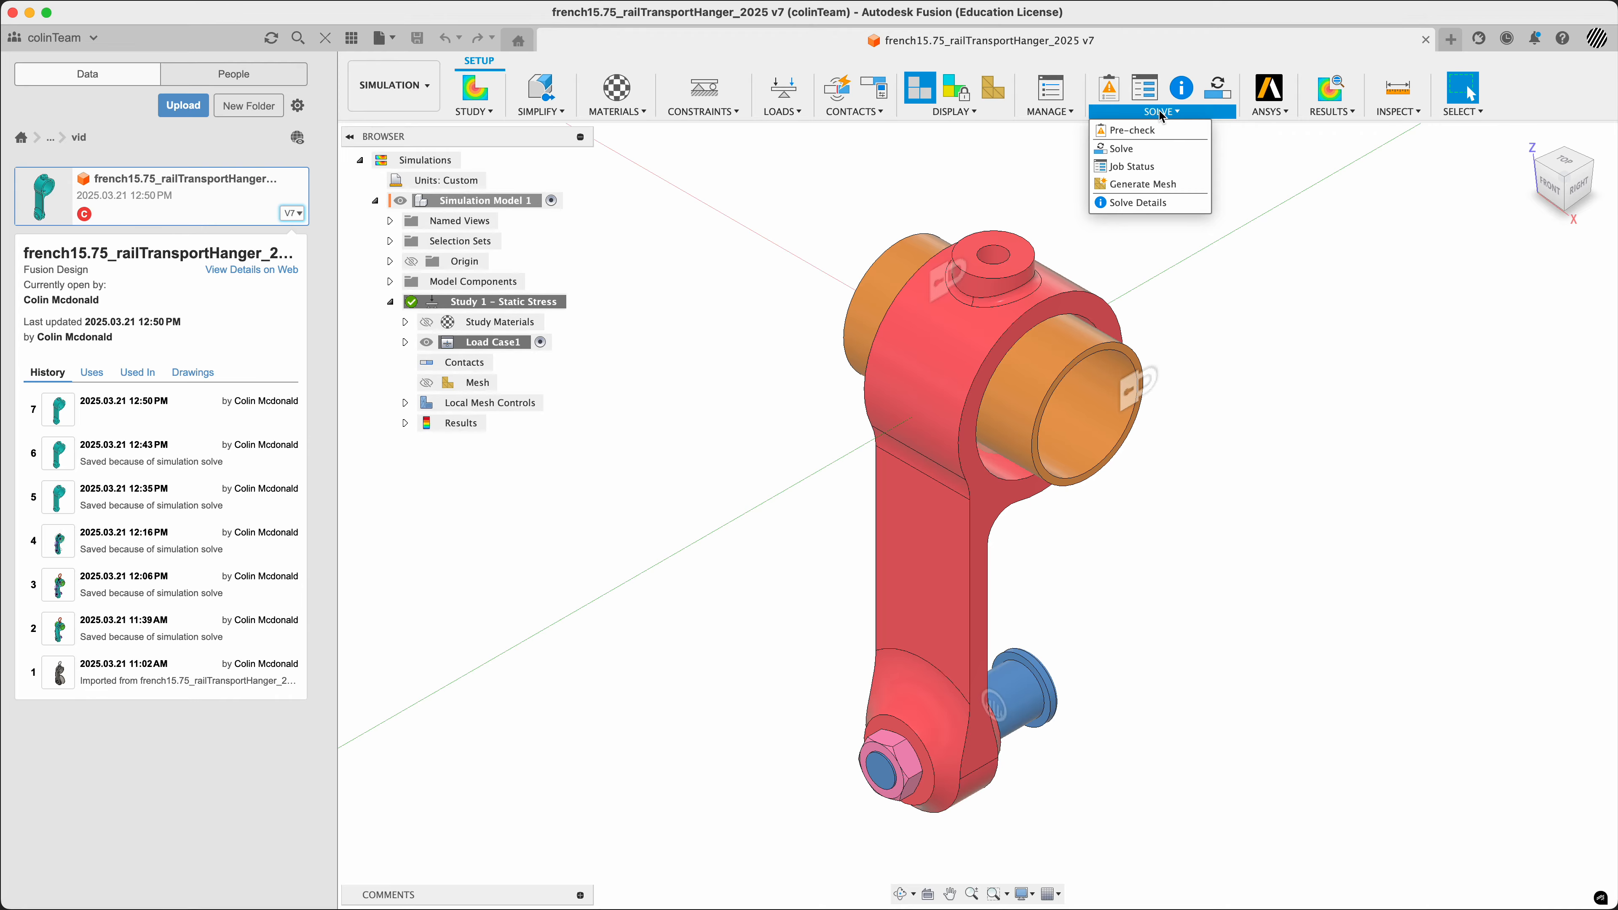
mouse_move(1277, 120)
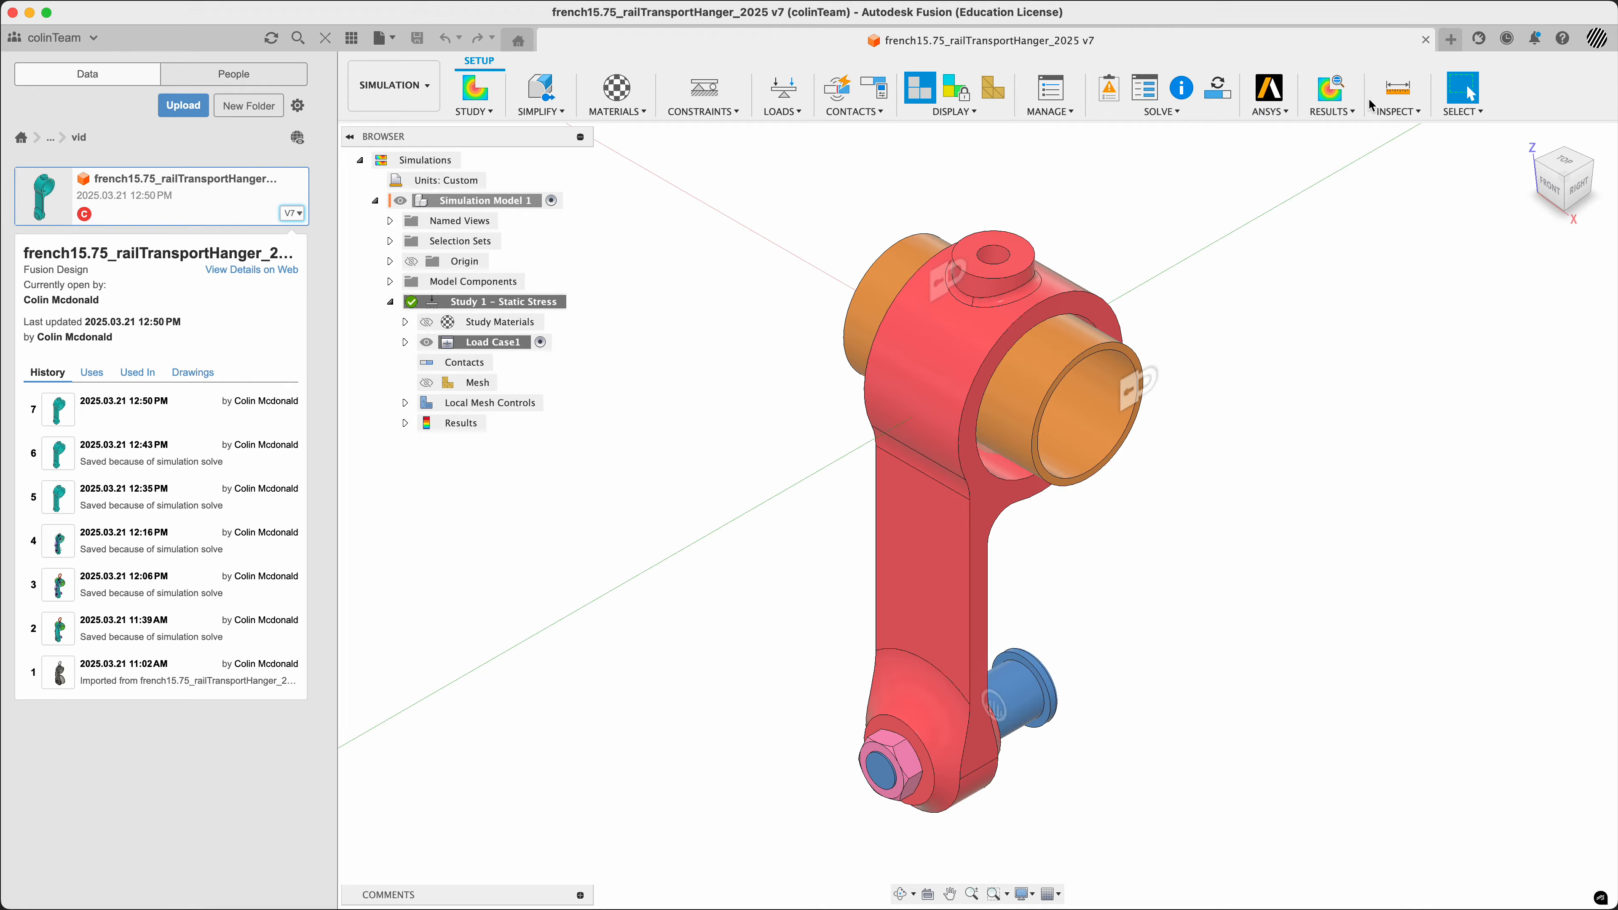
left_click(1352, 118)
mouse_move(1382, 112)
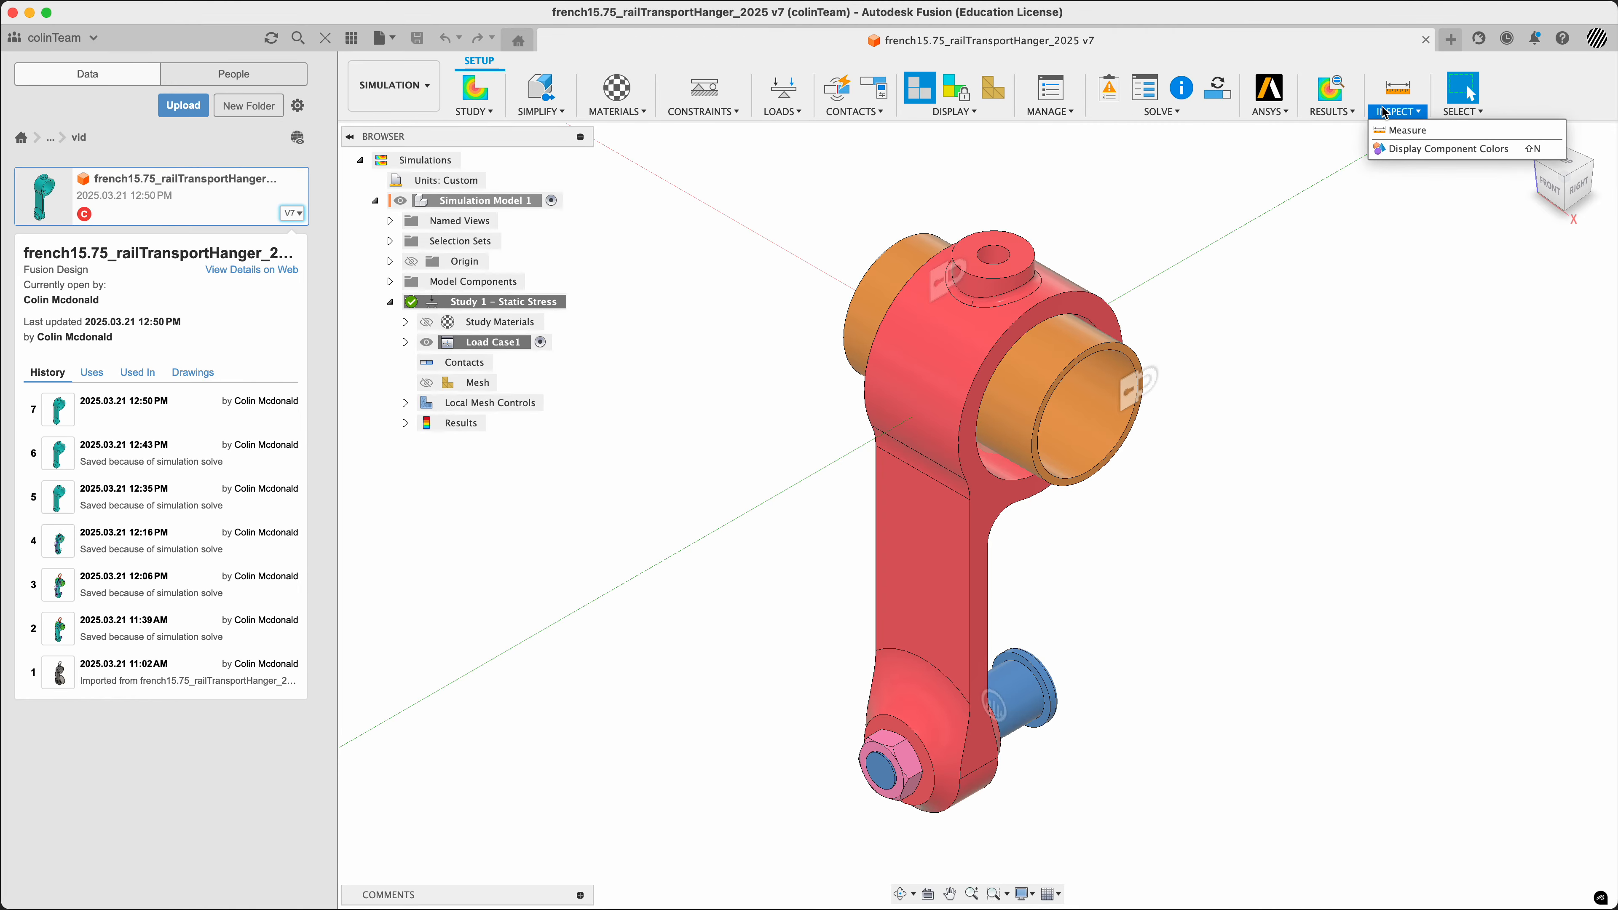
left_click(1307, 250)
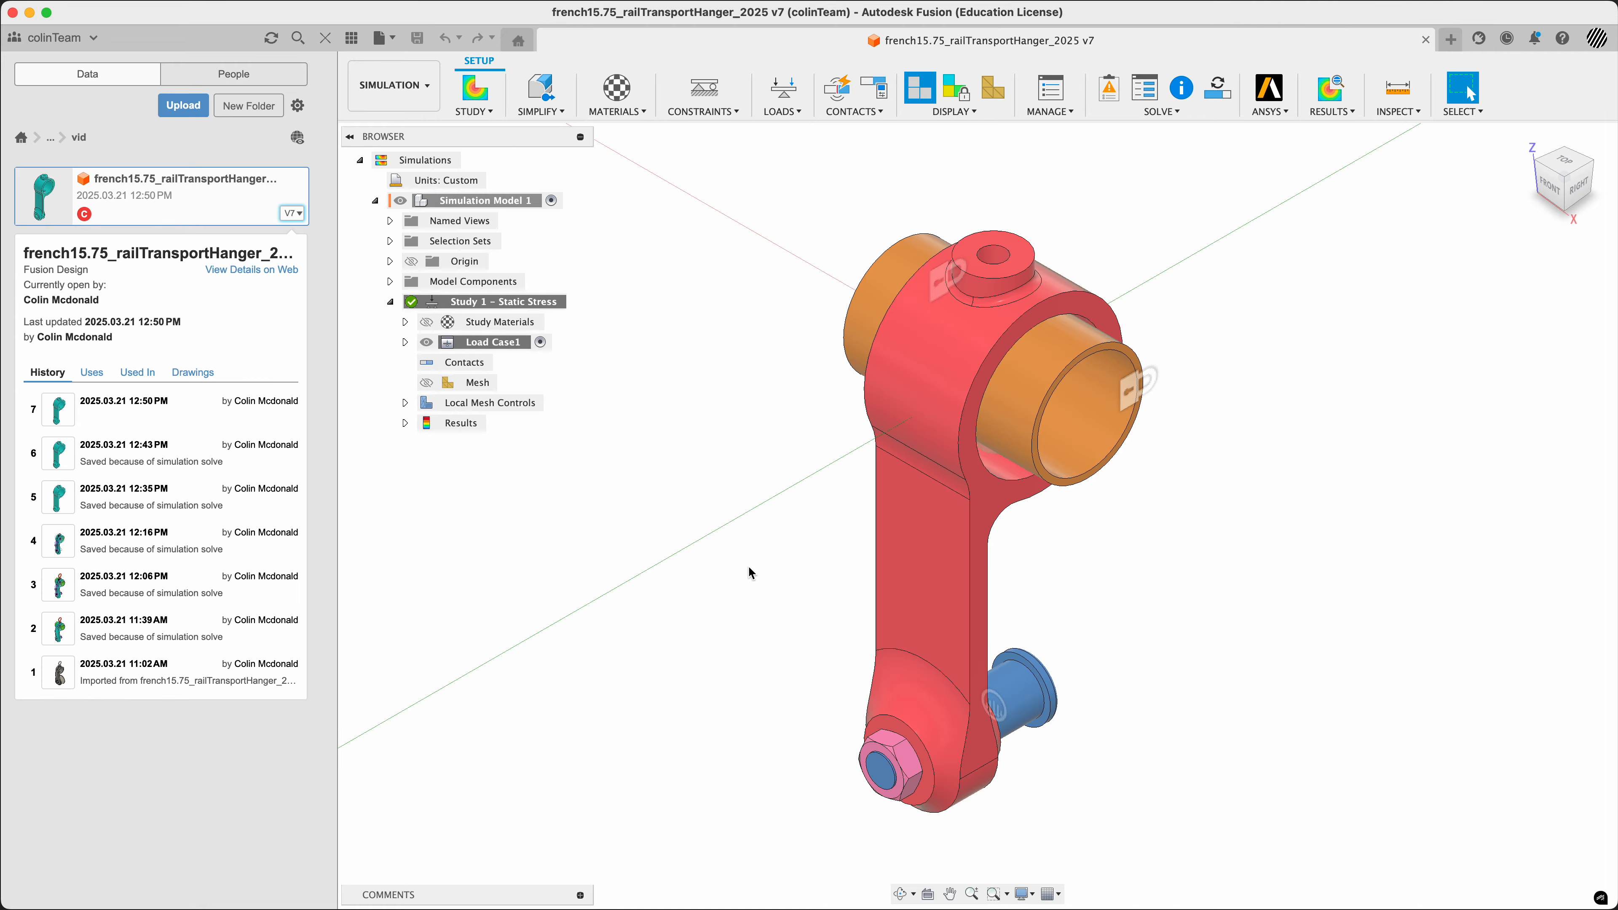
type("sreport")
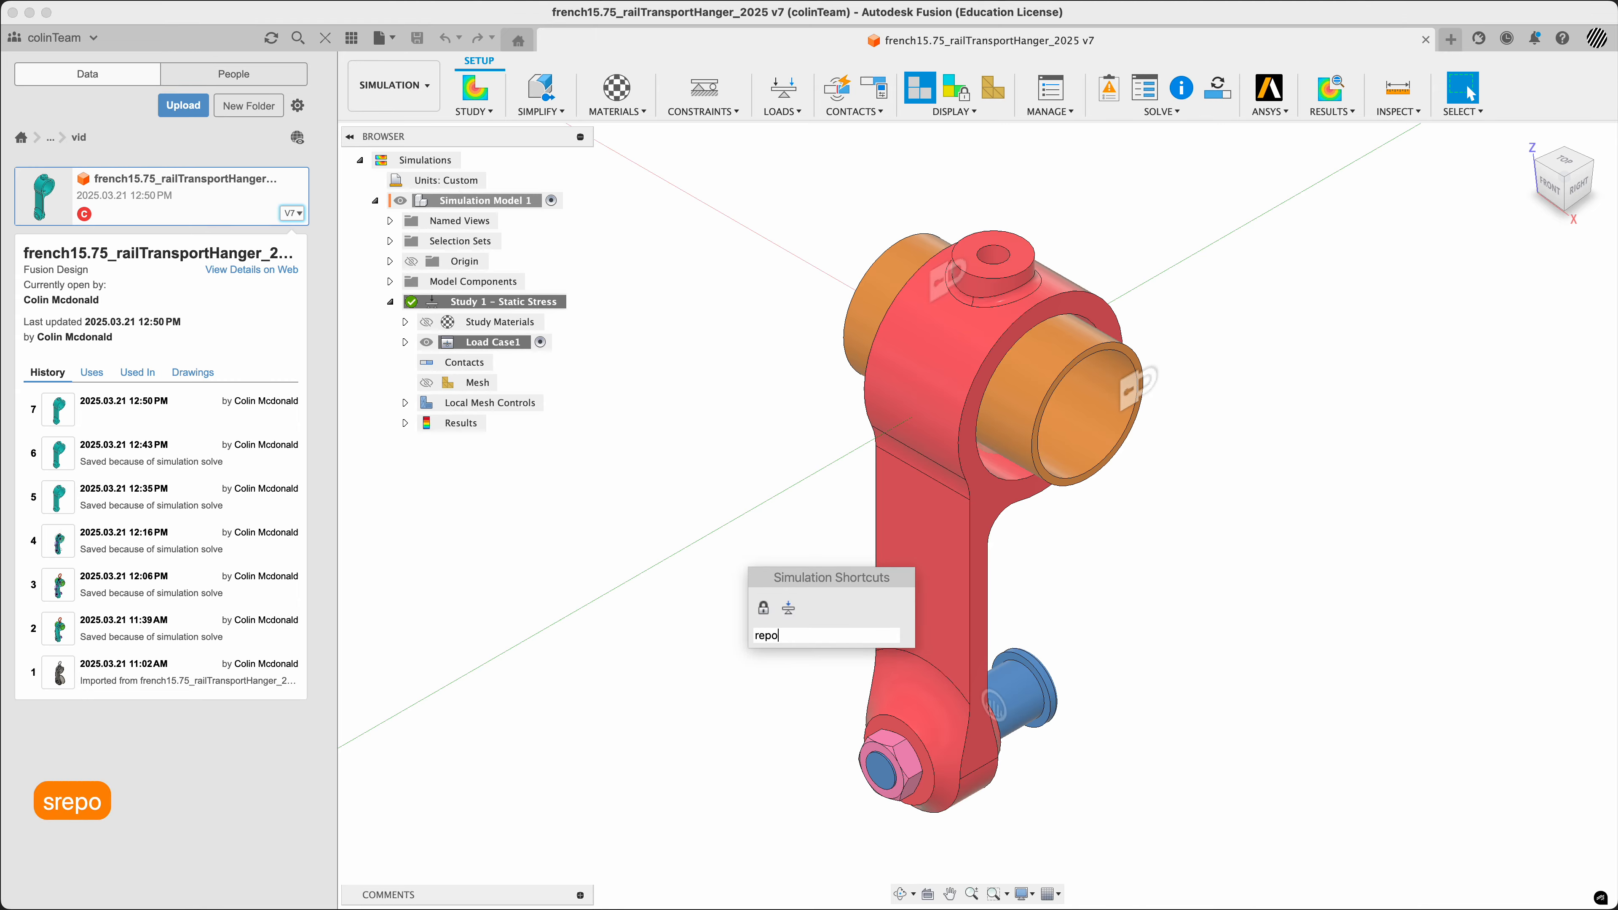
key("Escape")
key("Escape")
key("Escape")
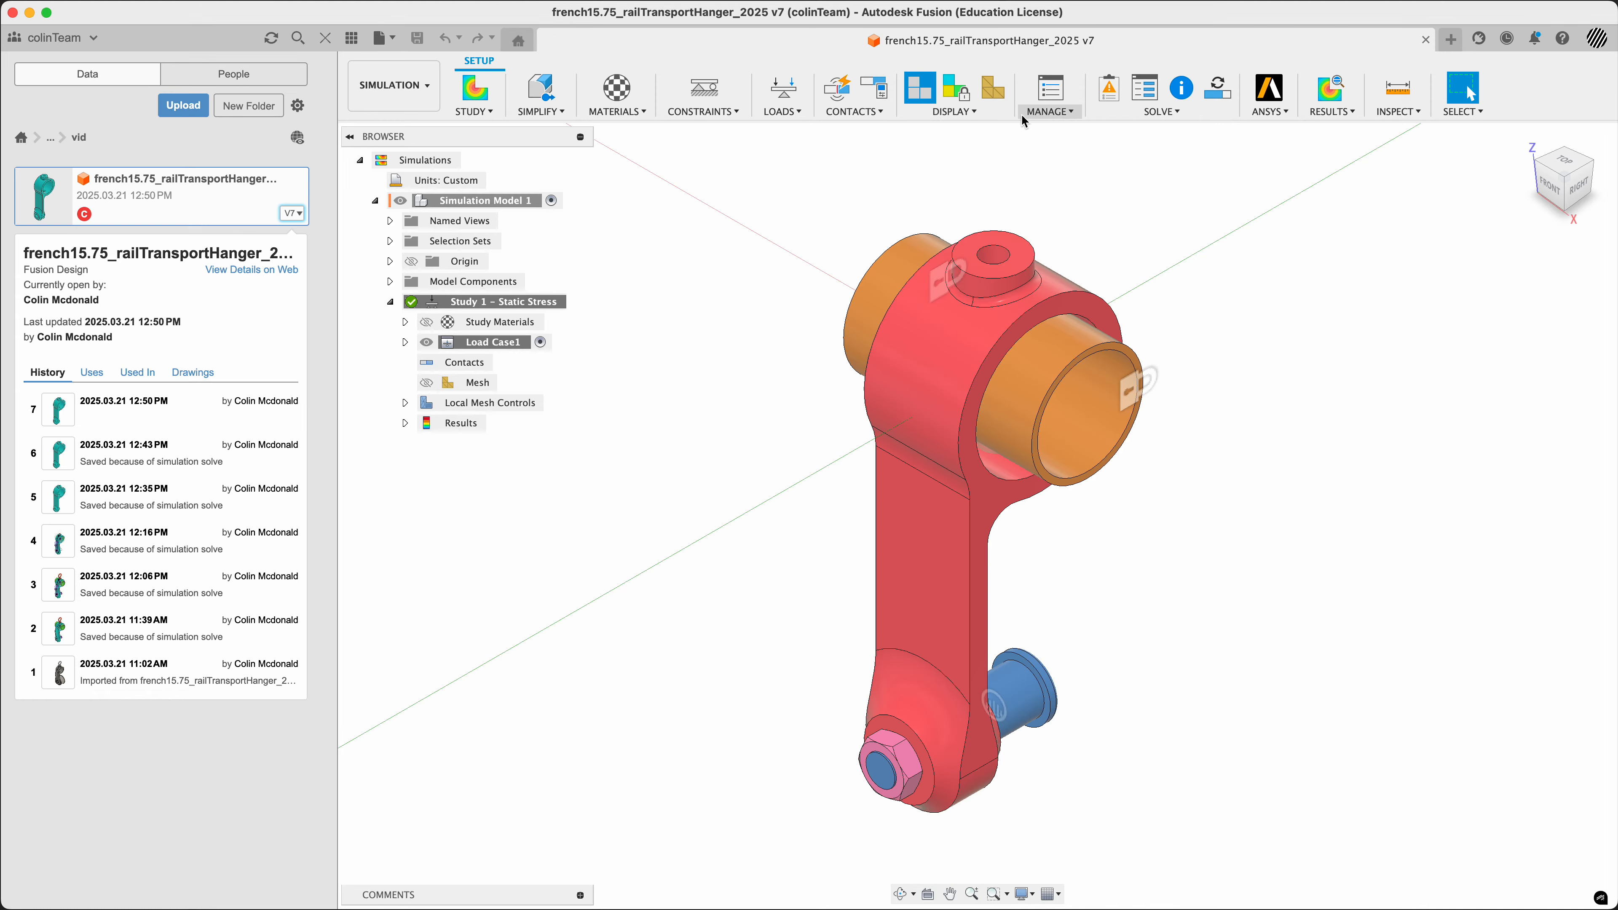
Open the simulation results of the static stress study and start a Report from them
left_click(1064, 114)
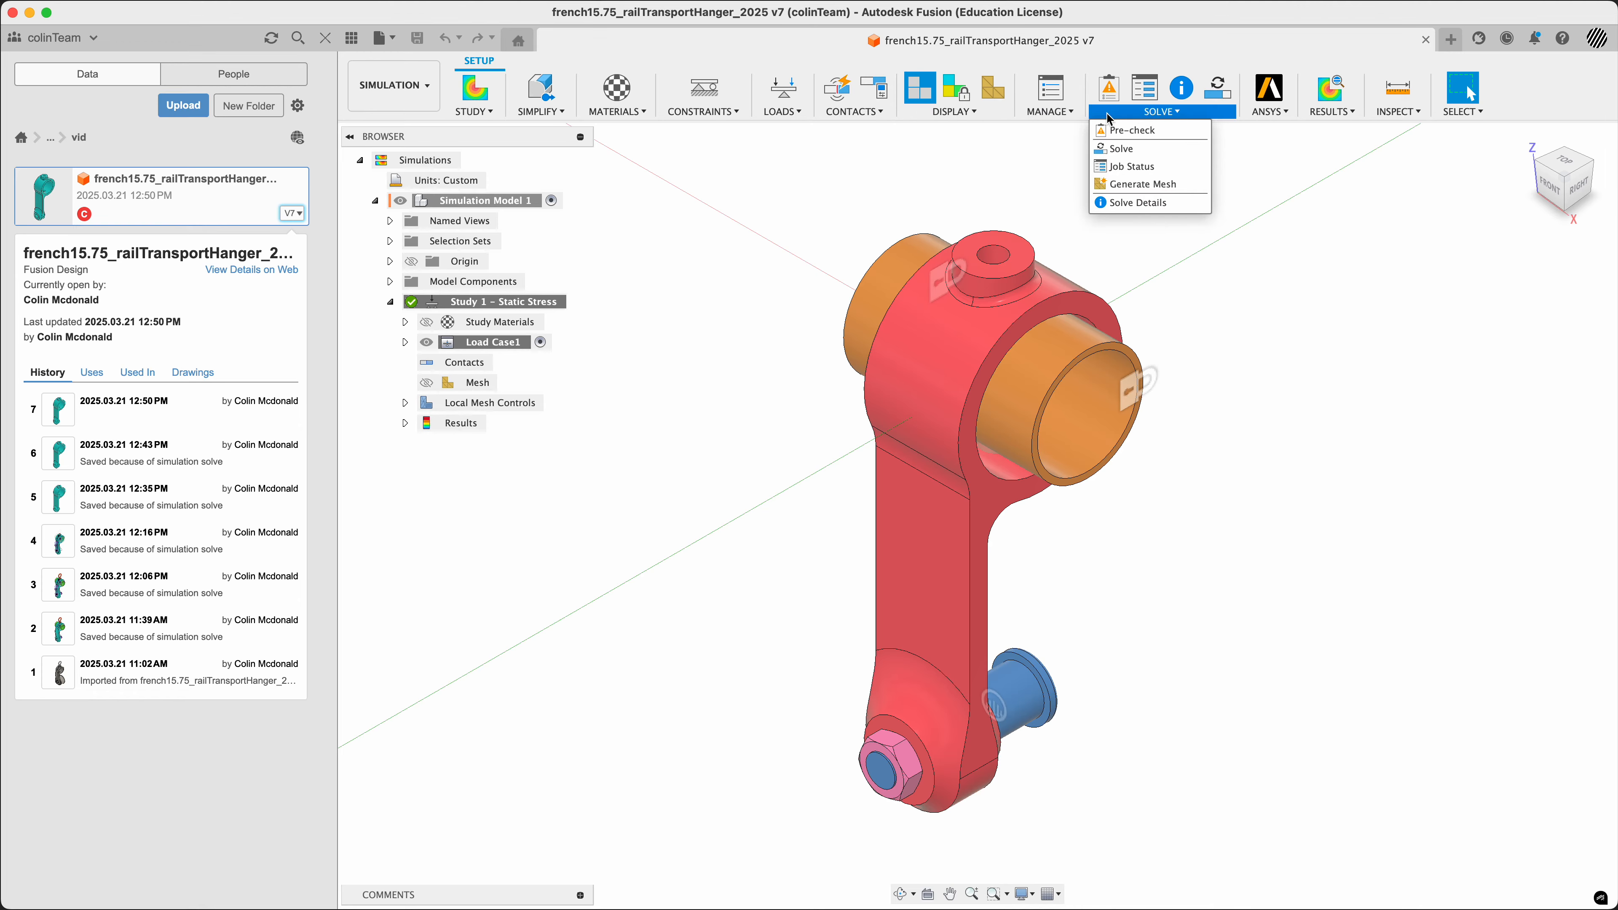
mouse_move(1264, 115)
mouse_move(1337, 114)
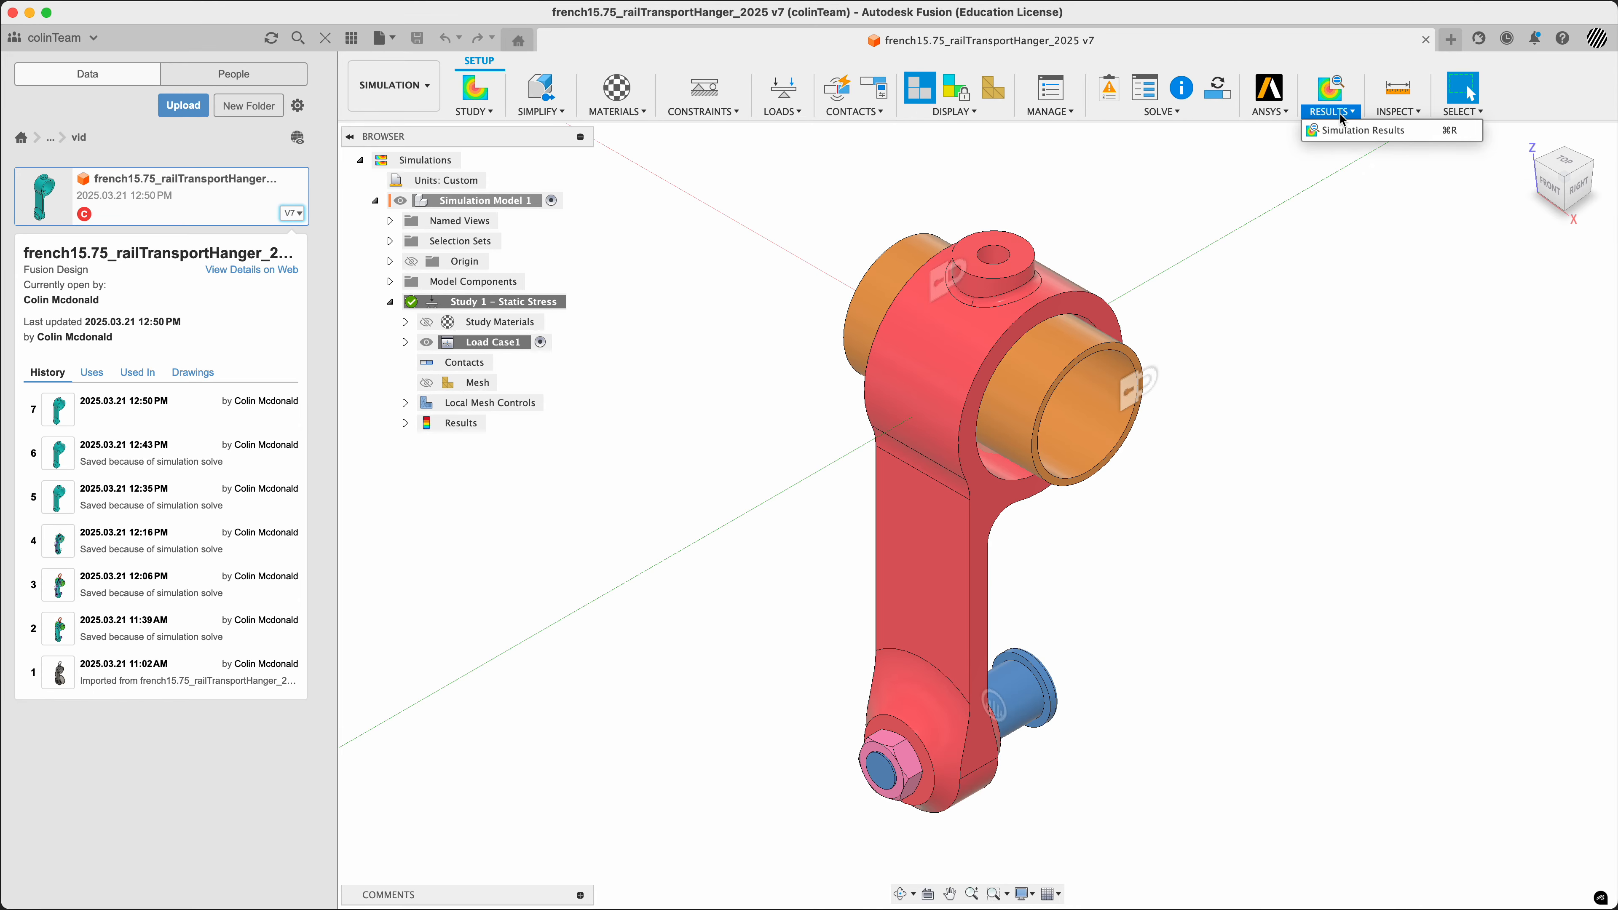
left_click(1343, 130)
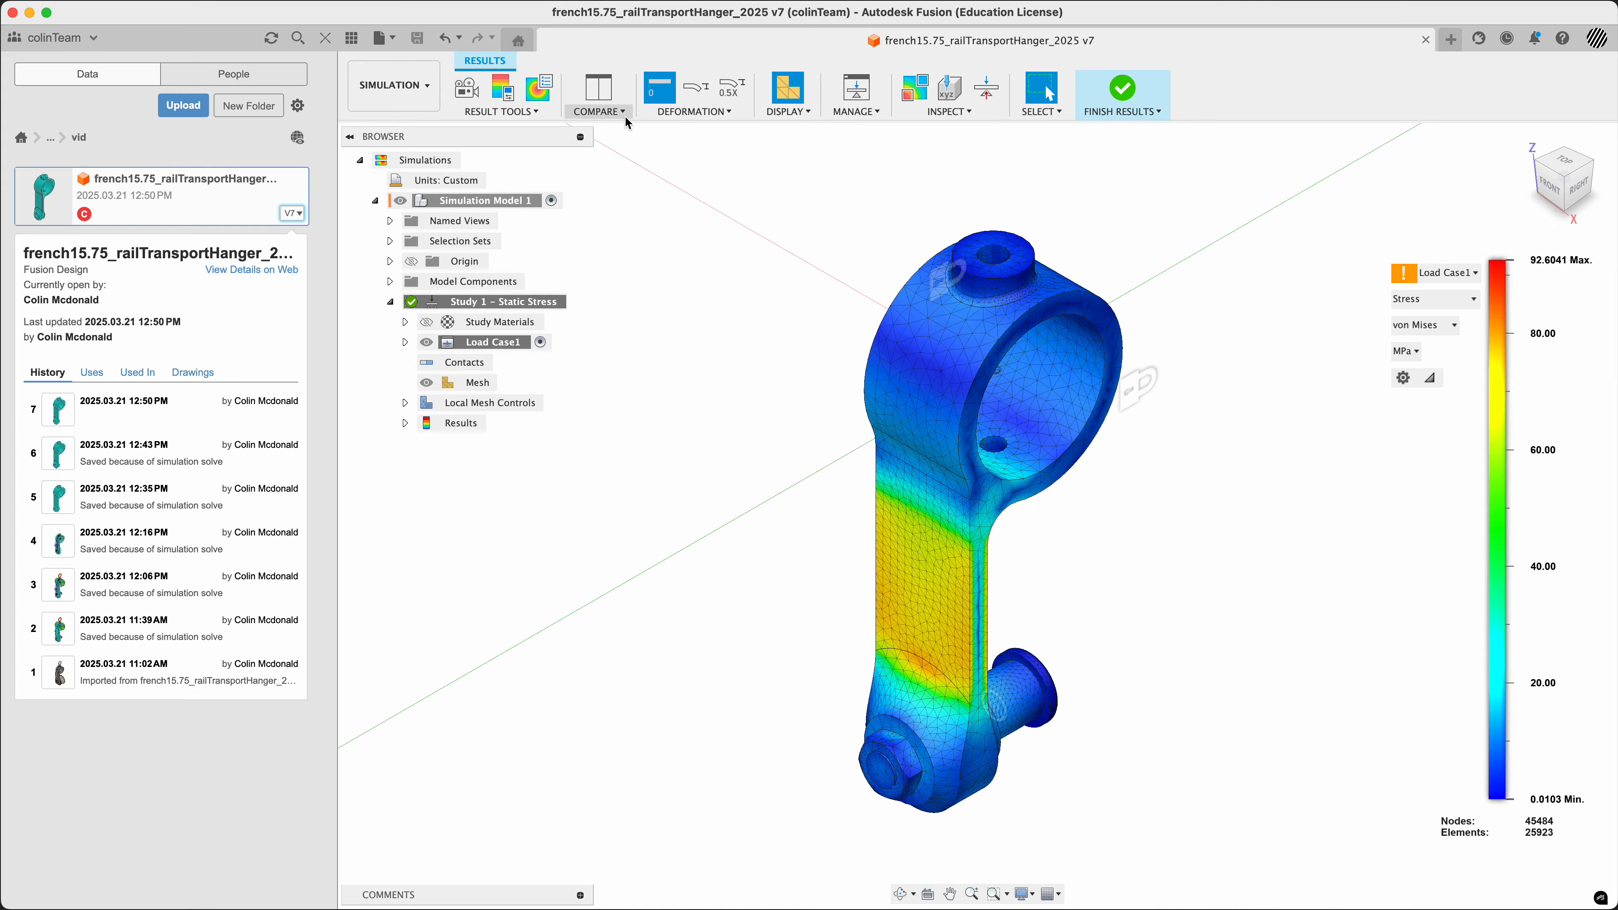
left_click(494, 112)
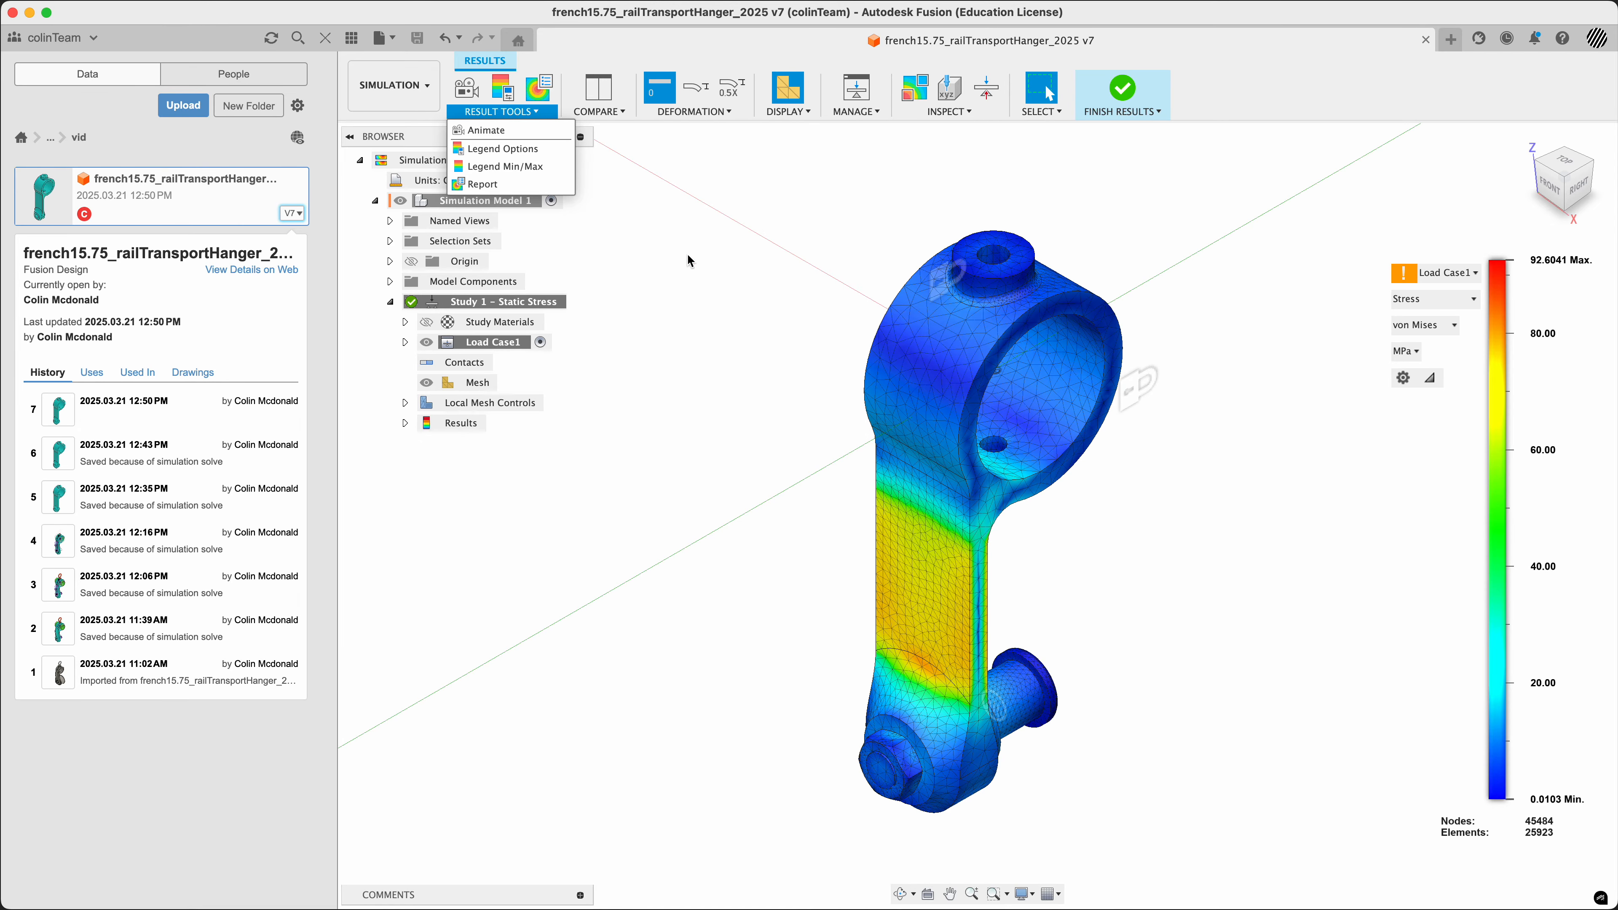
left_click(481, 184)
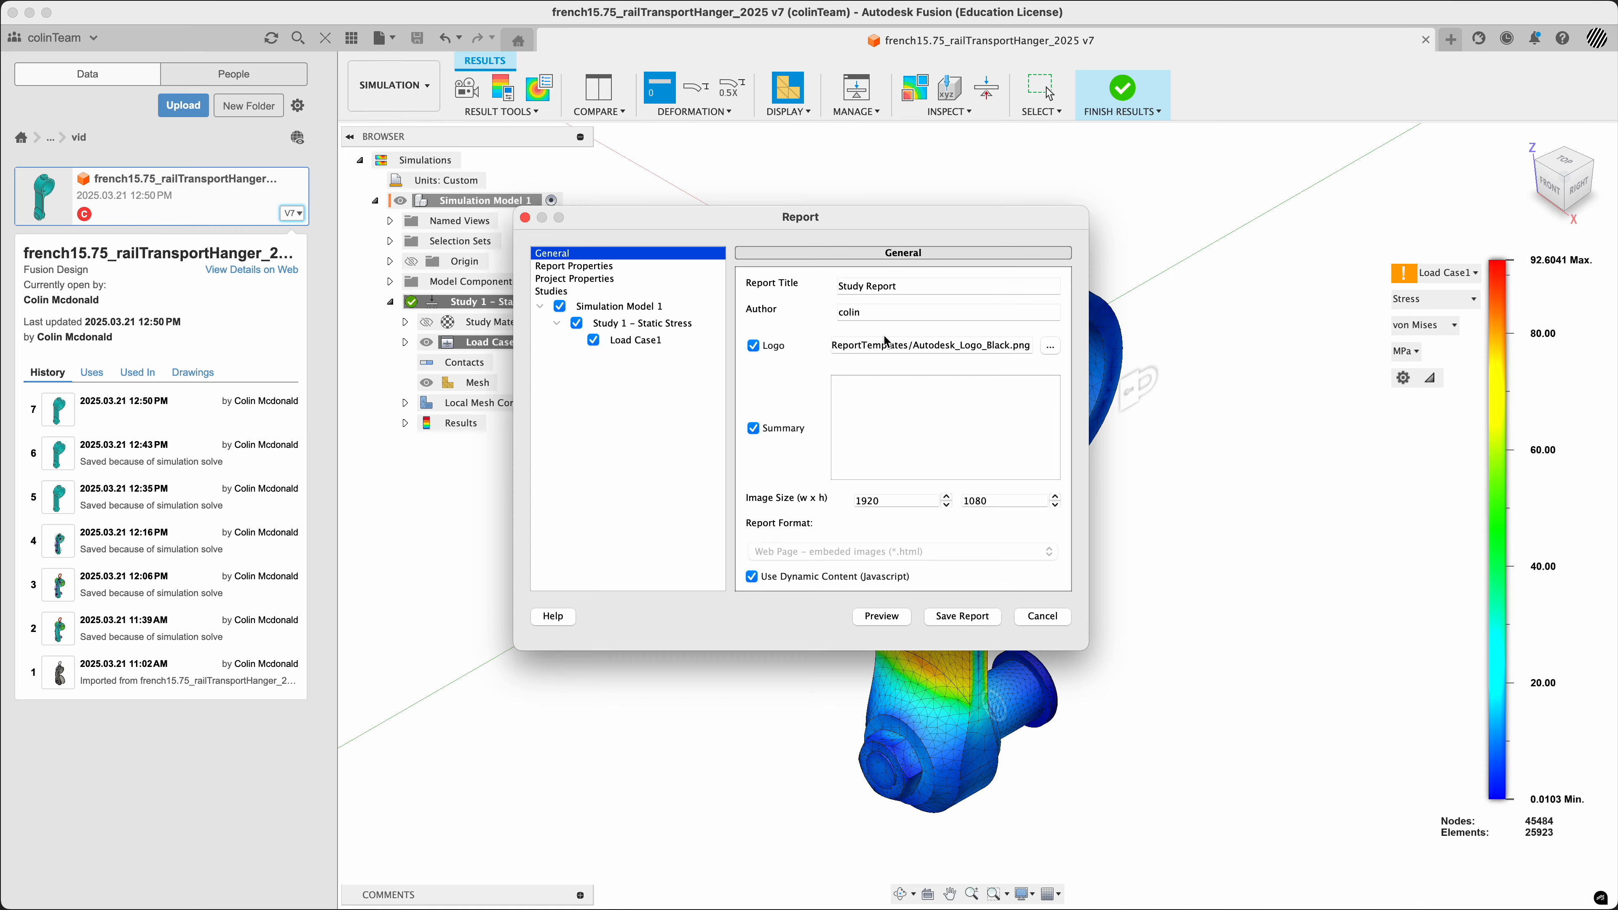
Leave the logo out of the report and enter the summary "This is my summary." with "C" on a second line
left_click(753, 345)
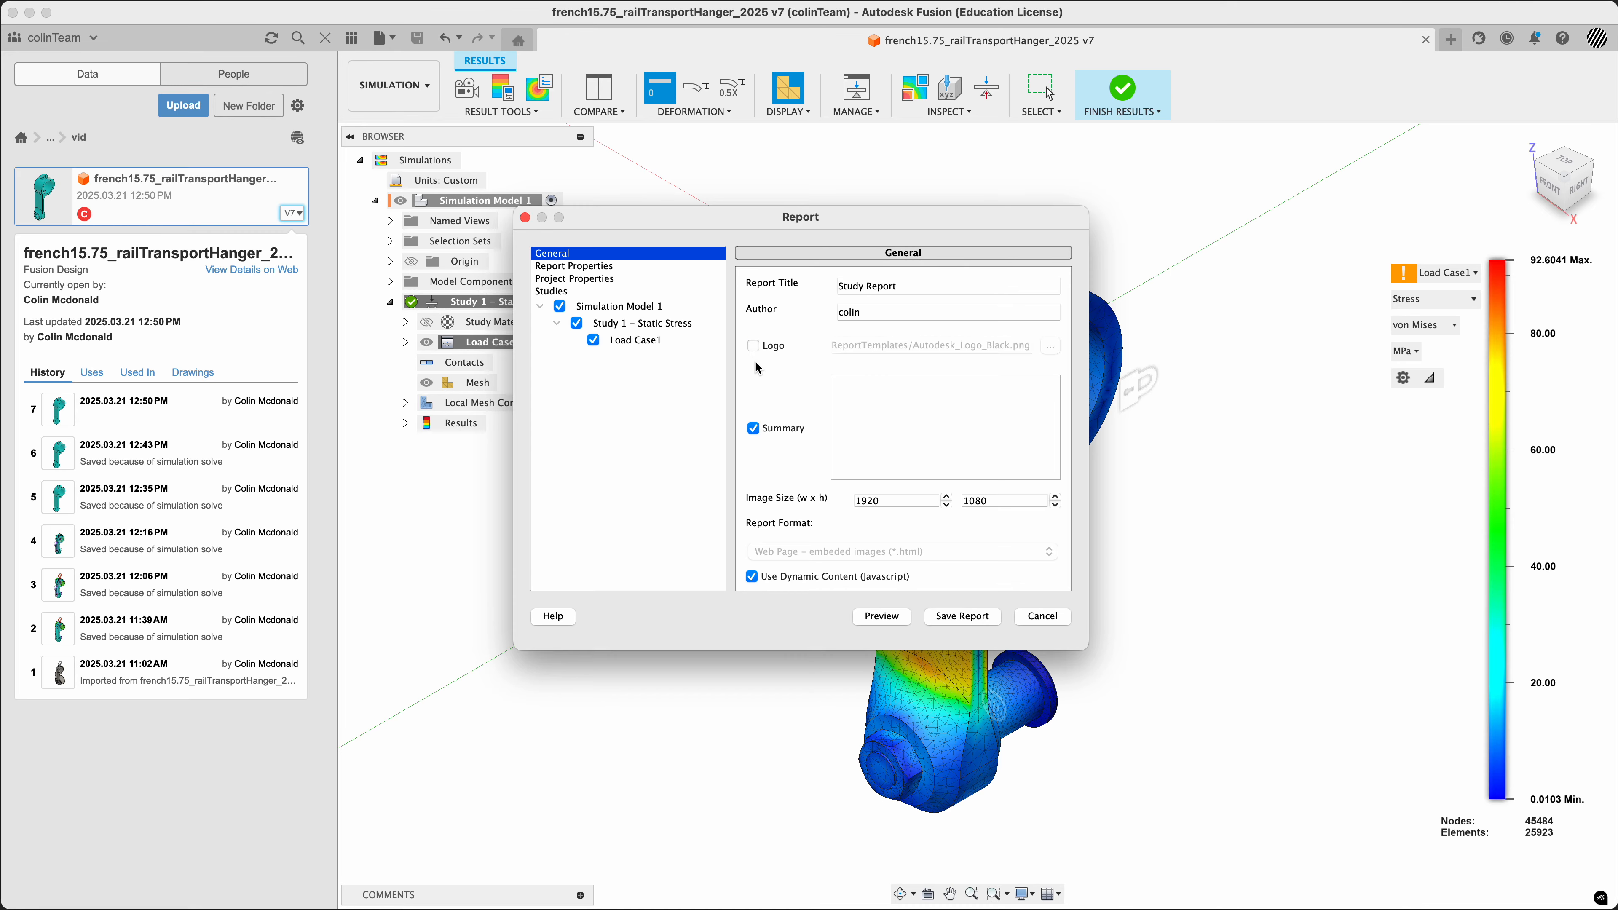
left_click(753, 428)
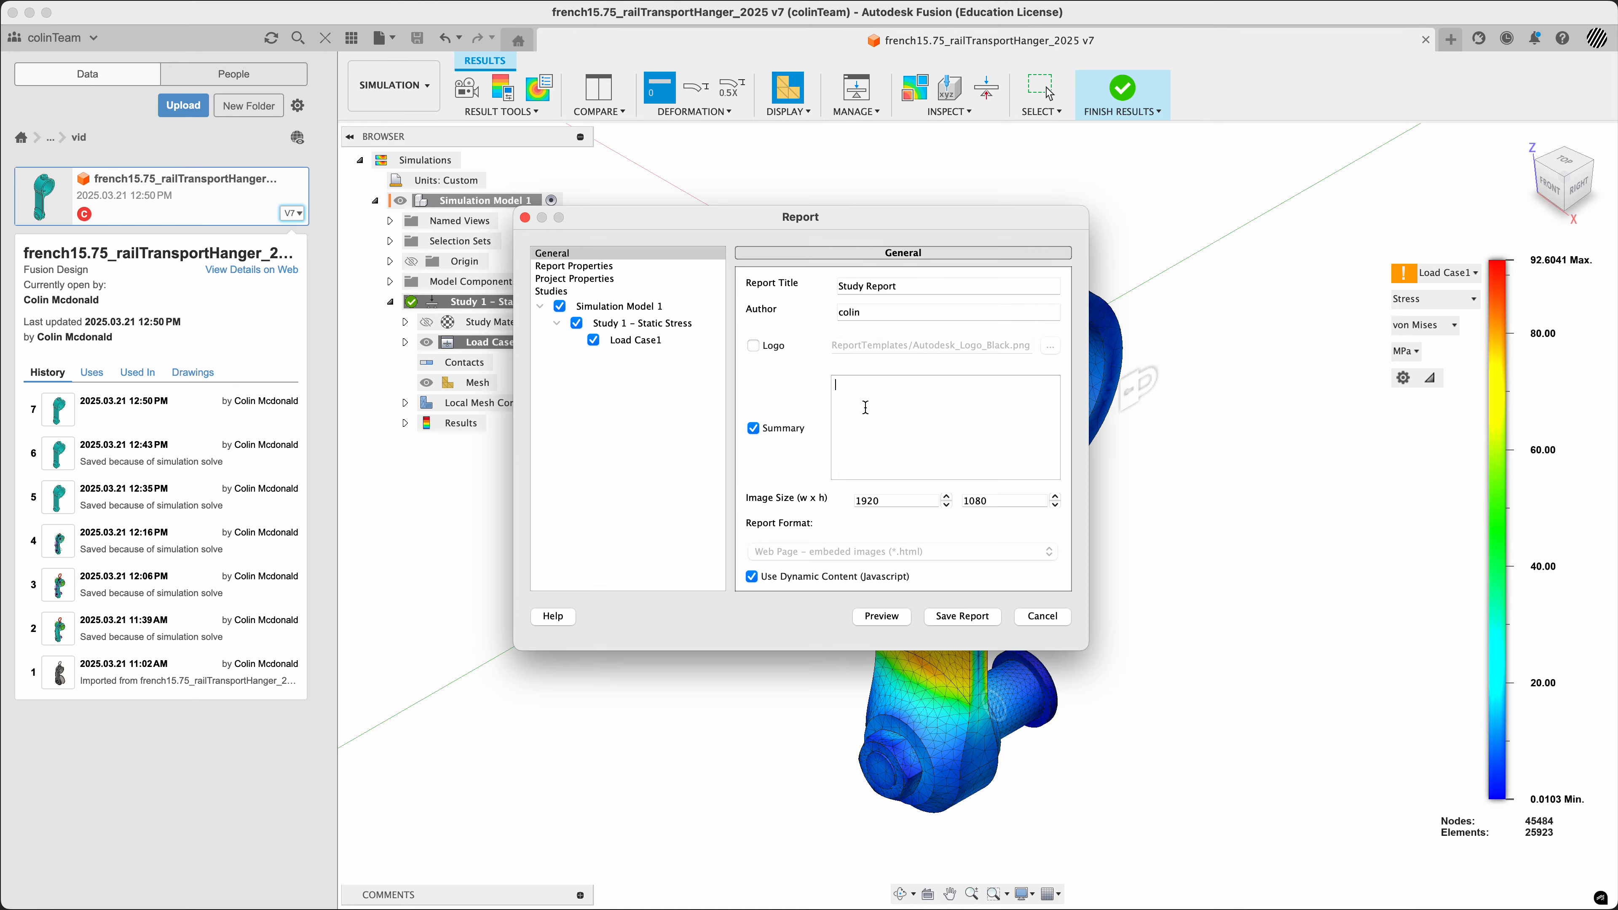
type("This is my")
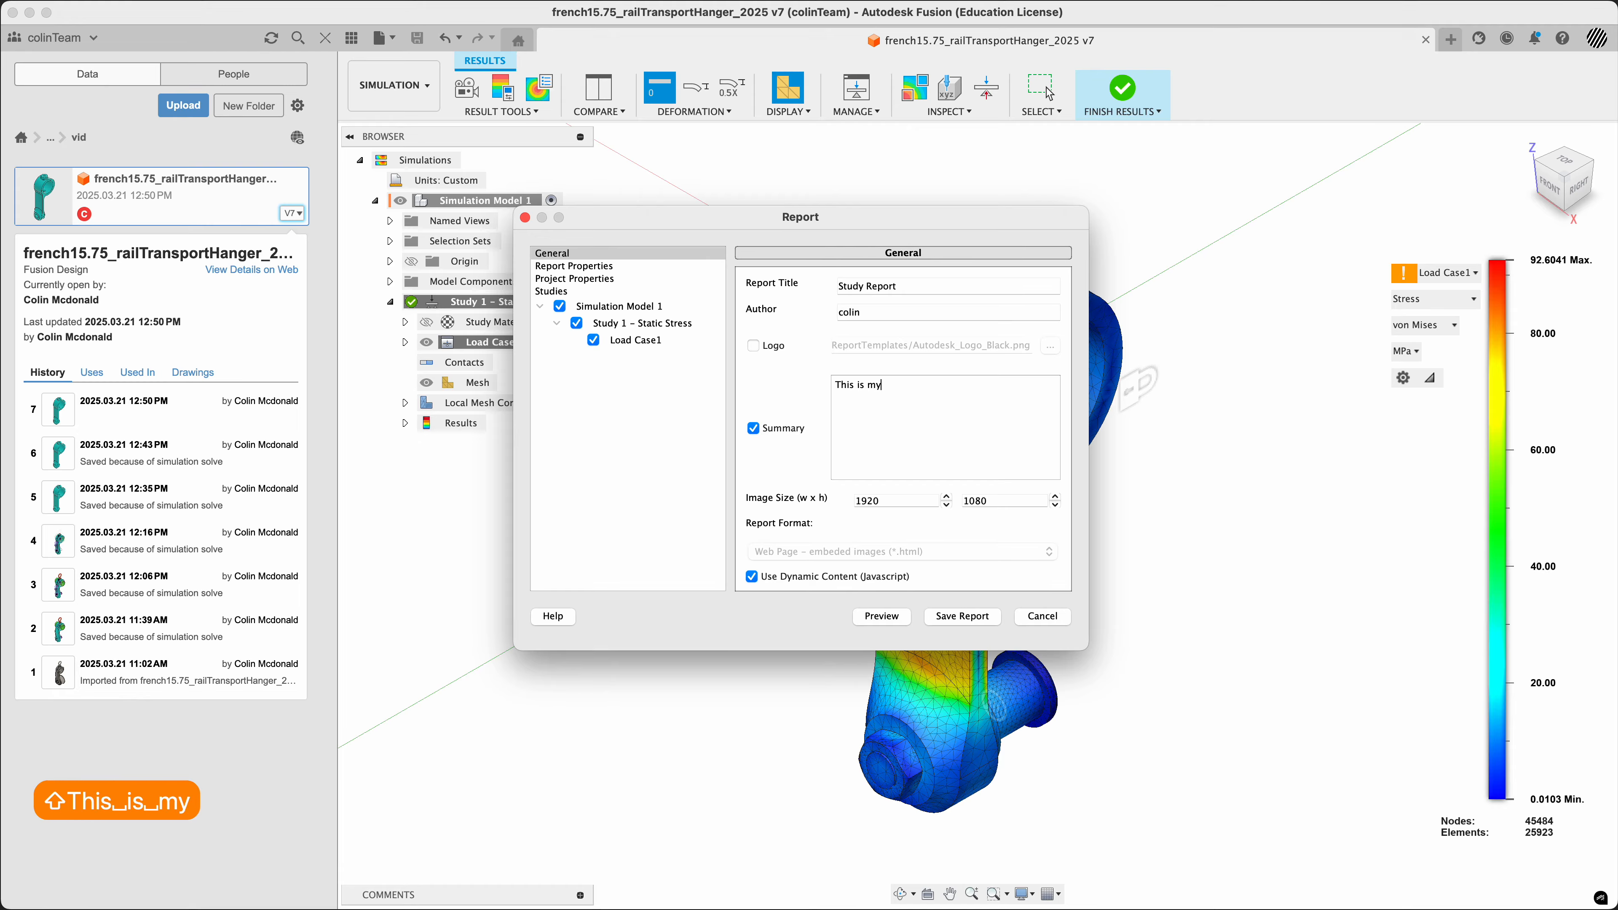
type(" summary.")
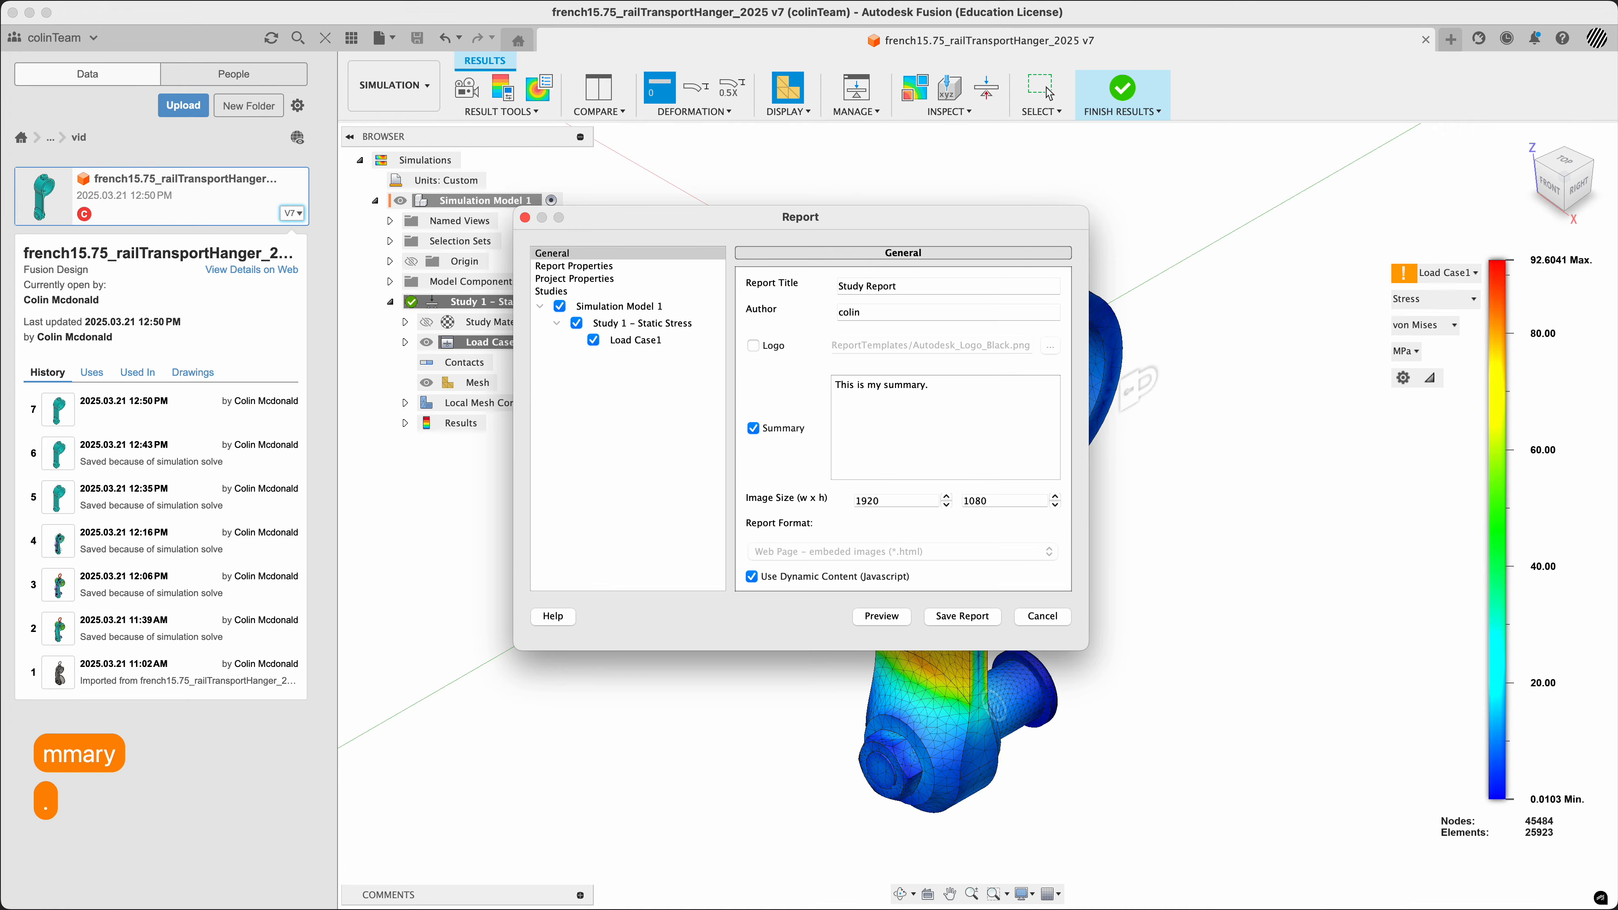
key("Return")
type("C")
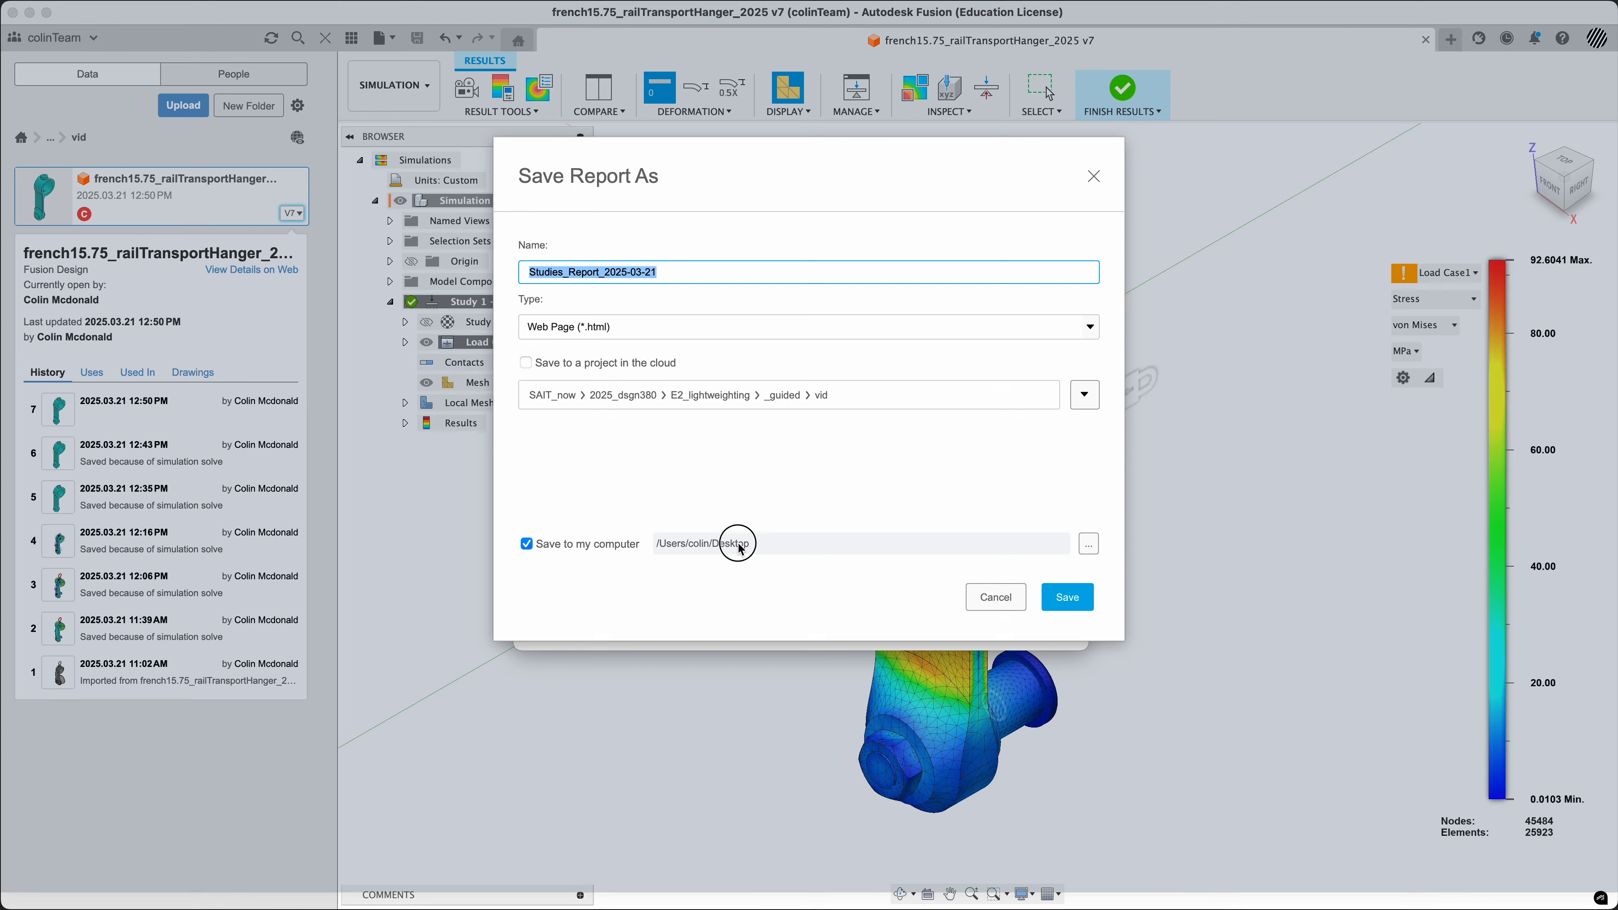
Save the report to the computer's Downloads folder as the web page Studies_Report_2025-03-21
left_click(1089, 544)
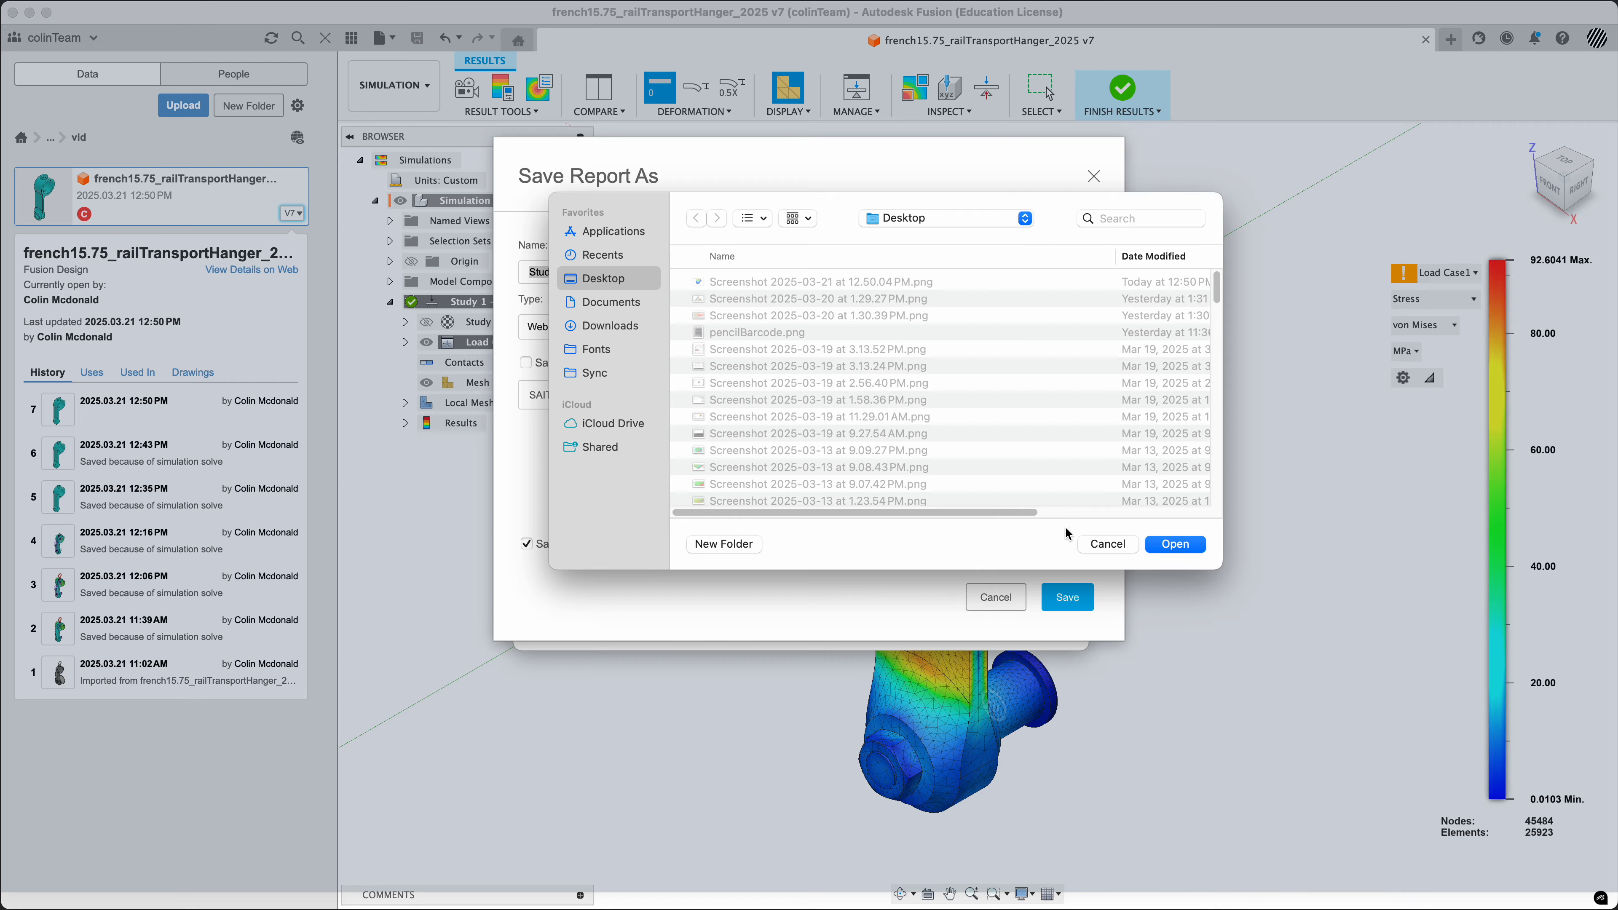
left_click(610, 326)
left_click(1173, 546)
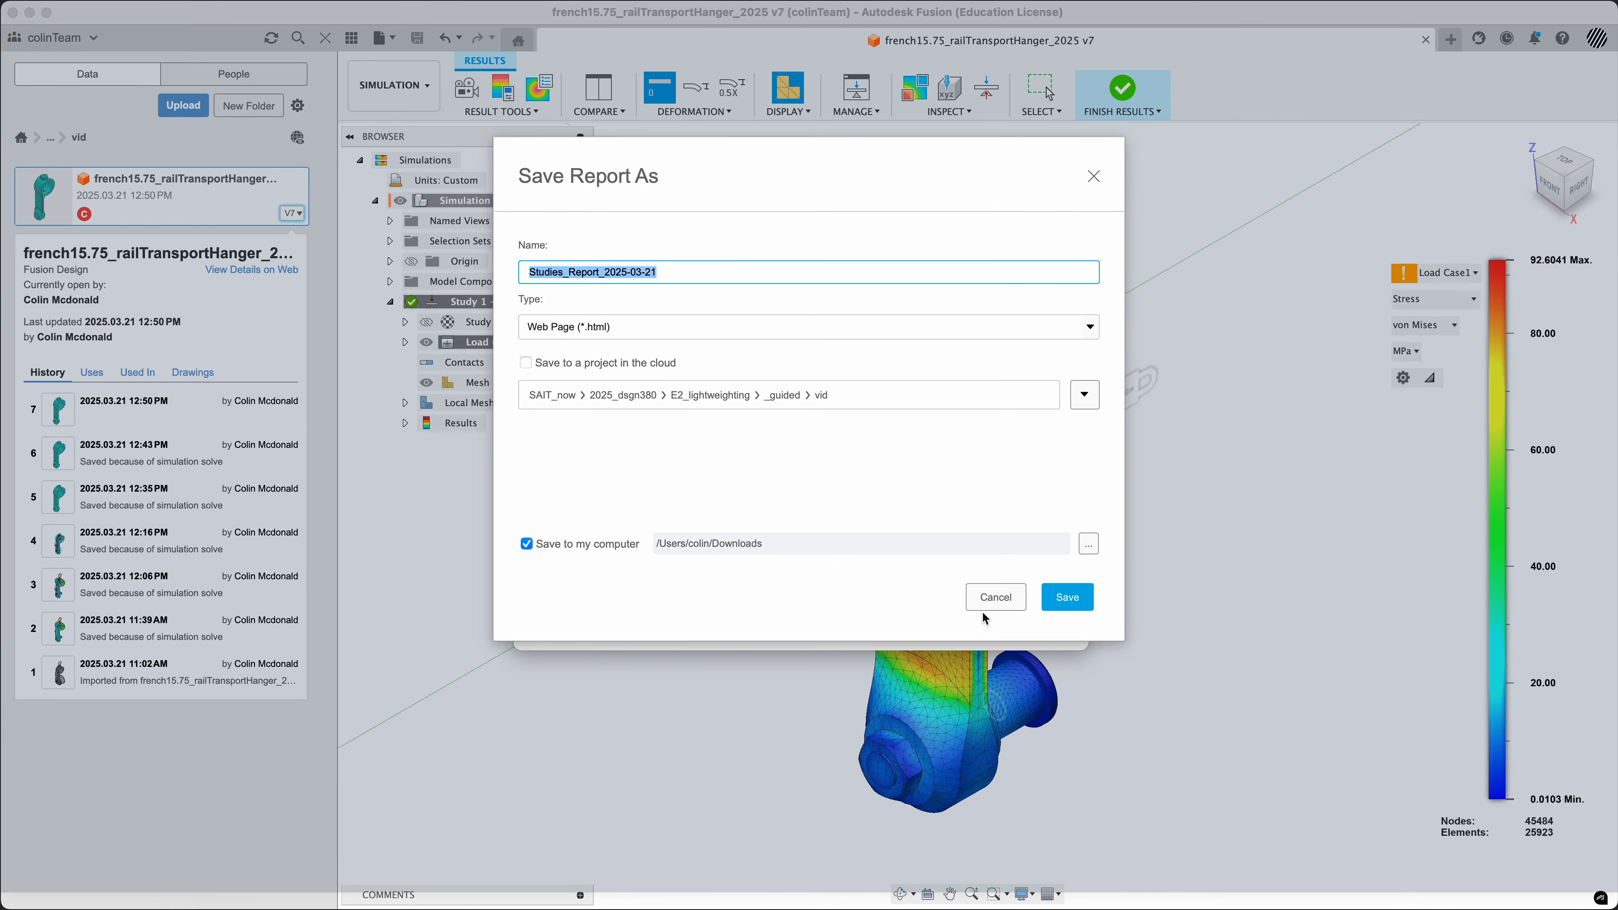
left_click(1065, 598)
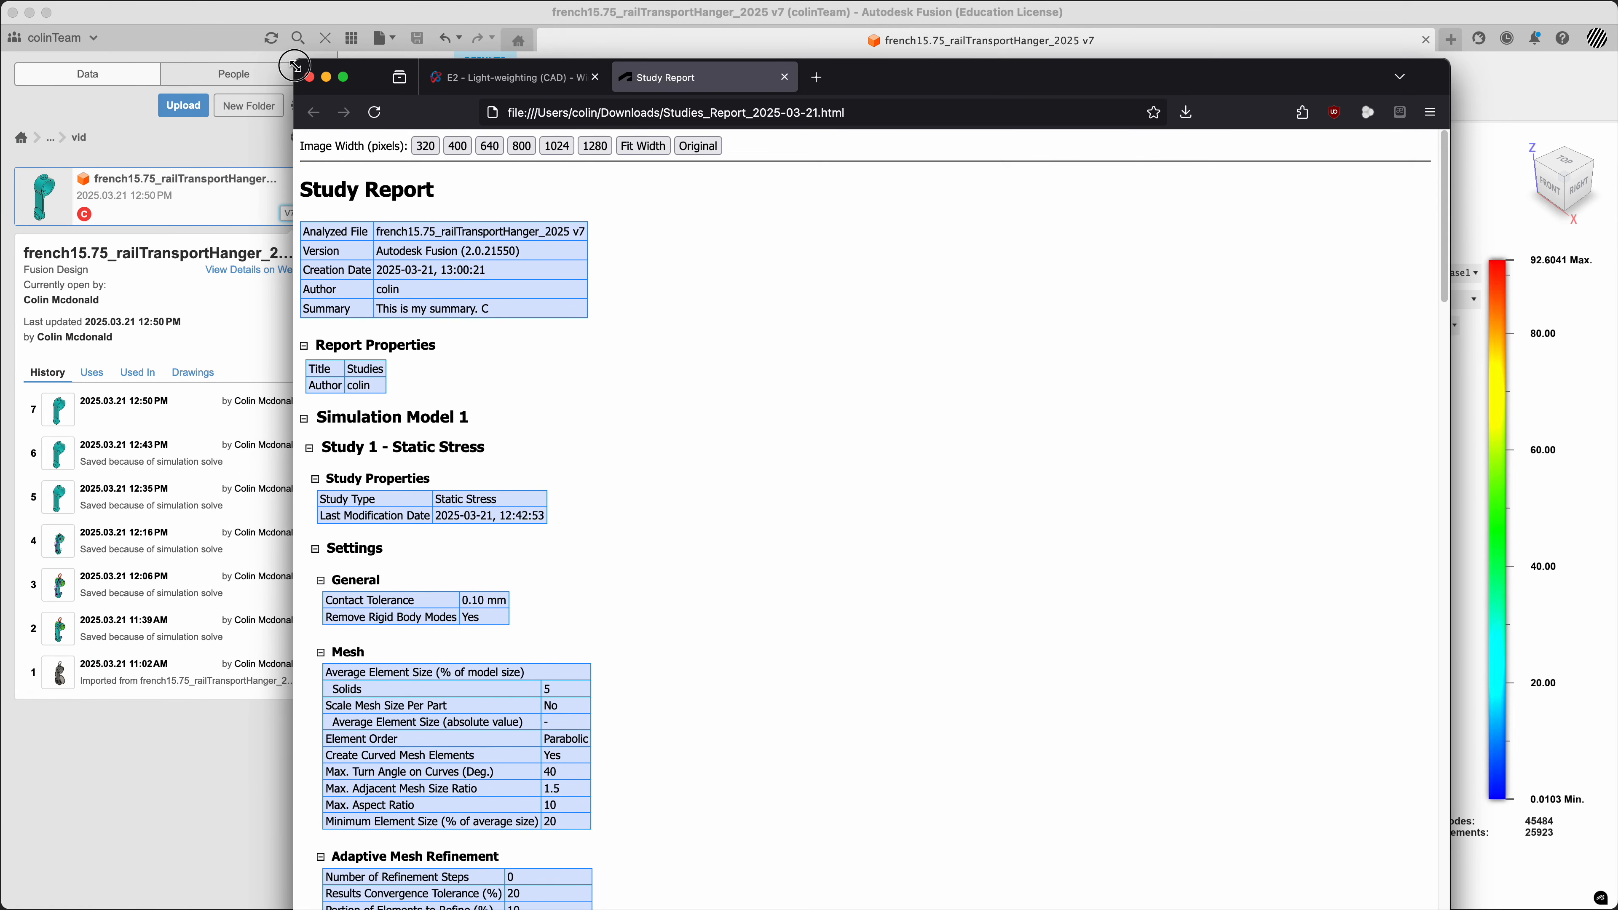
Shrink the browser window showing the study report and reposition it over the Fusion window
left_click_drag(1446, 904, 1255, 843)
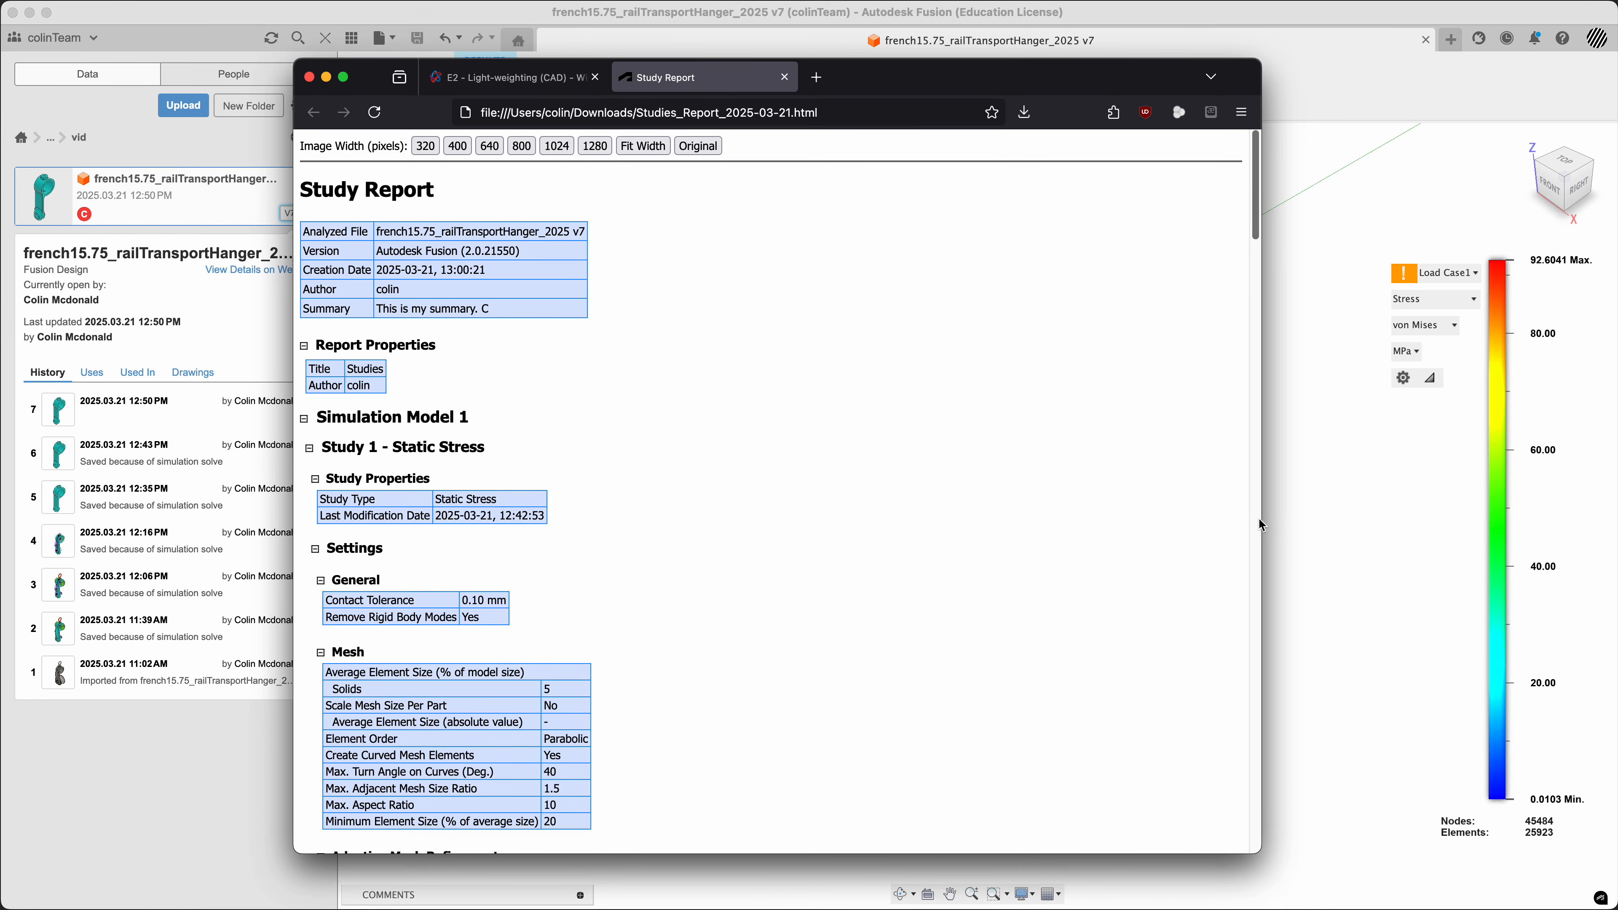
left_click_drag(1260, 522, 1058, 520)
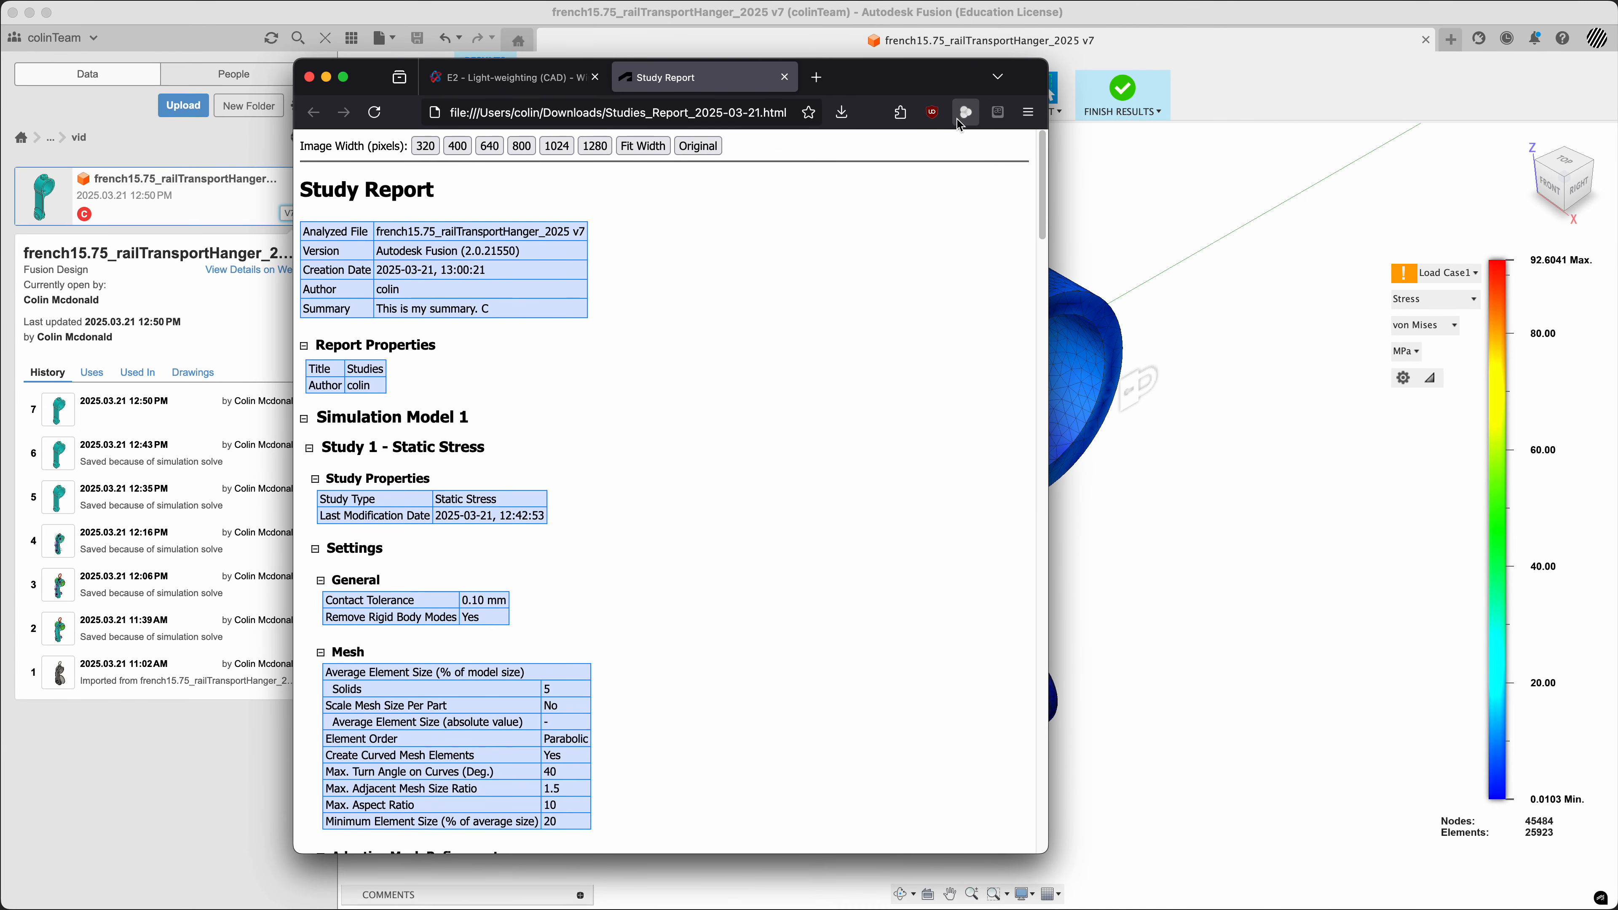
left_click_drag(912, 82, 1012, 81)
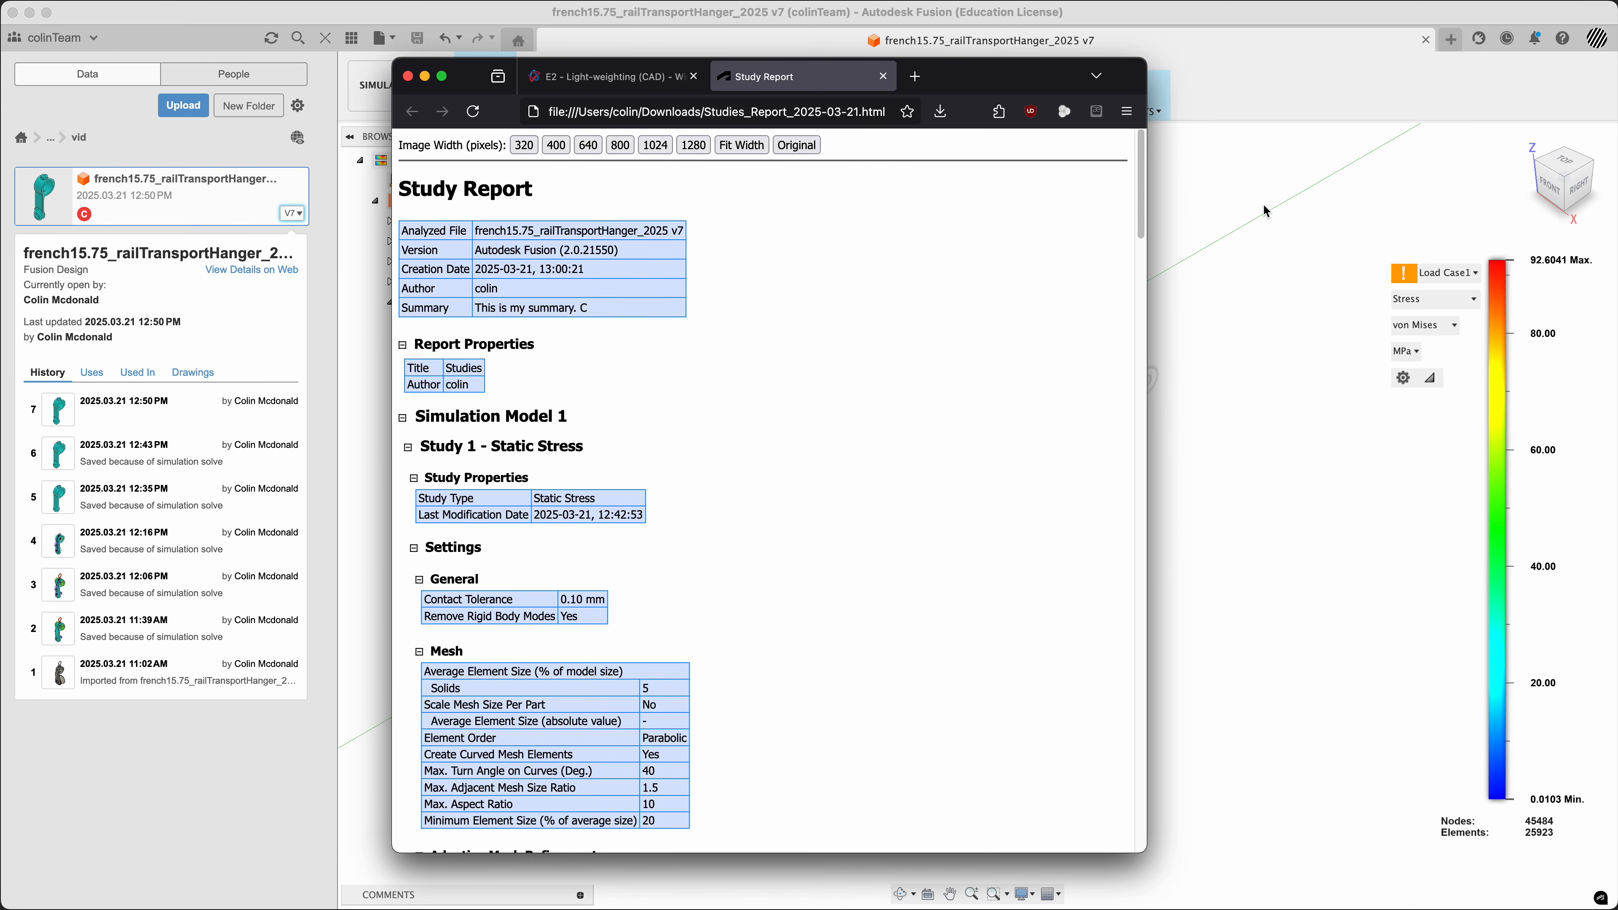
Read through the study report, from the mesh settings and materials to the loads, result summary, stress and displacement images
scroll(817, 509, "down", 5)
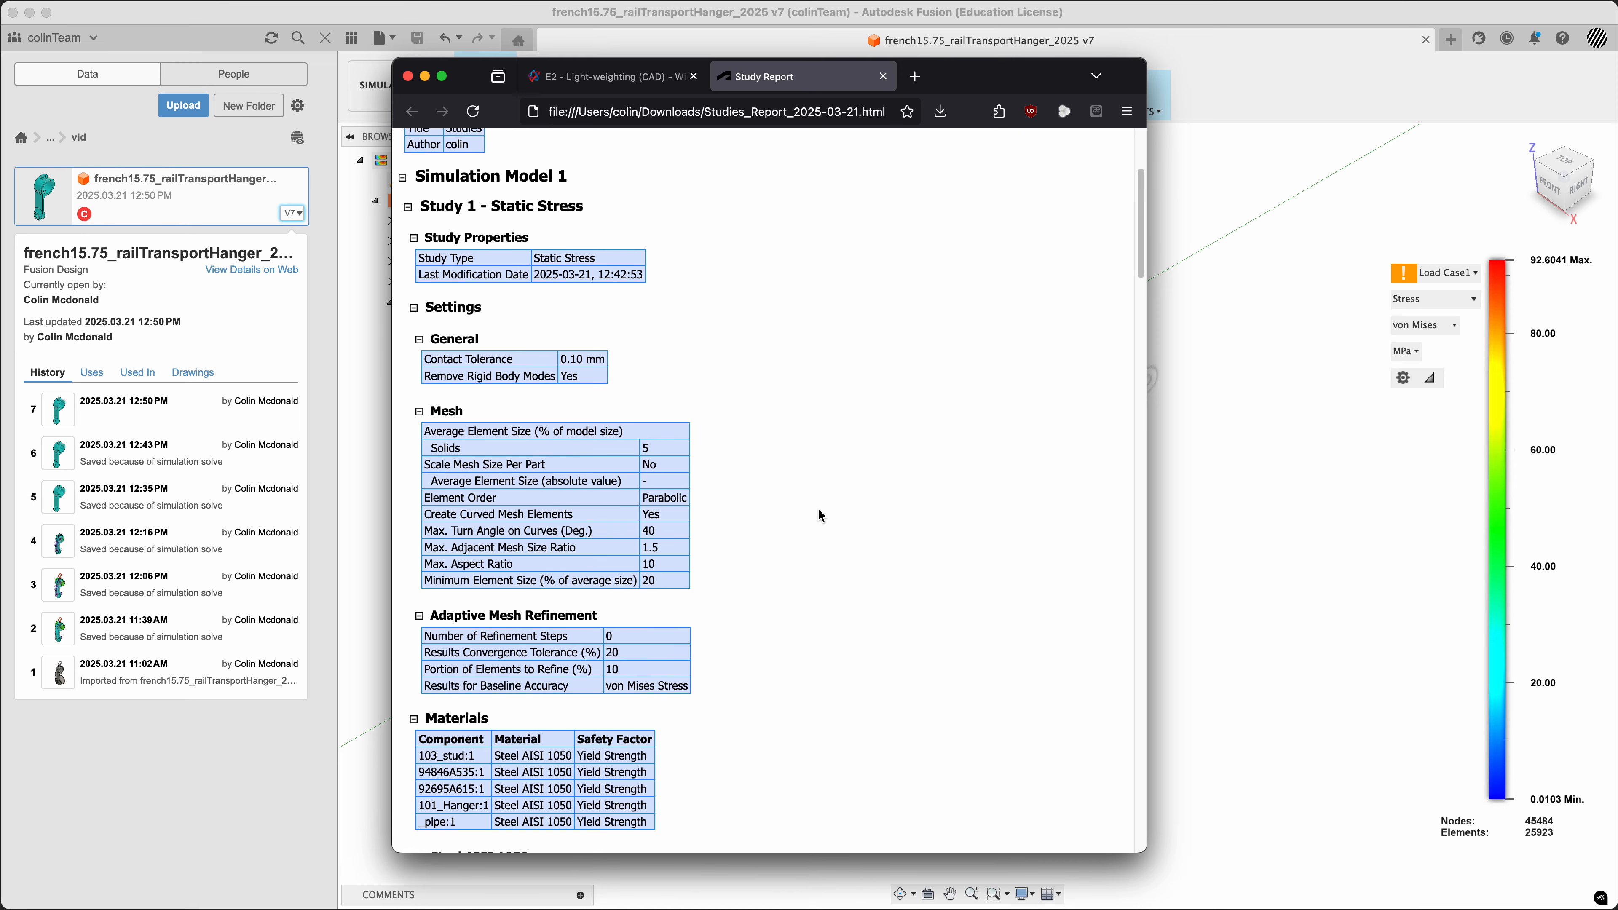
scroll(818, 508, "down", 10)
scroll(819, 510, "down", 10)
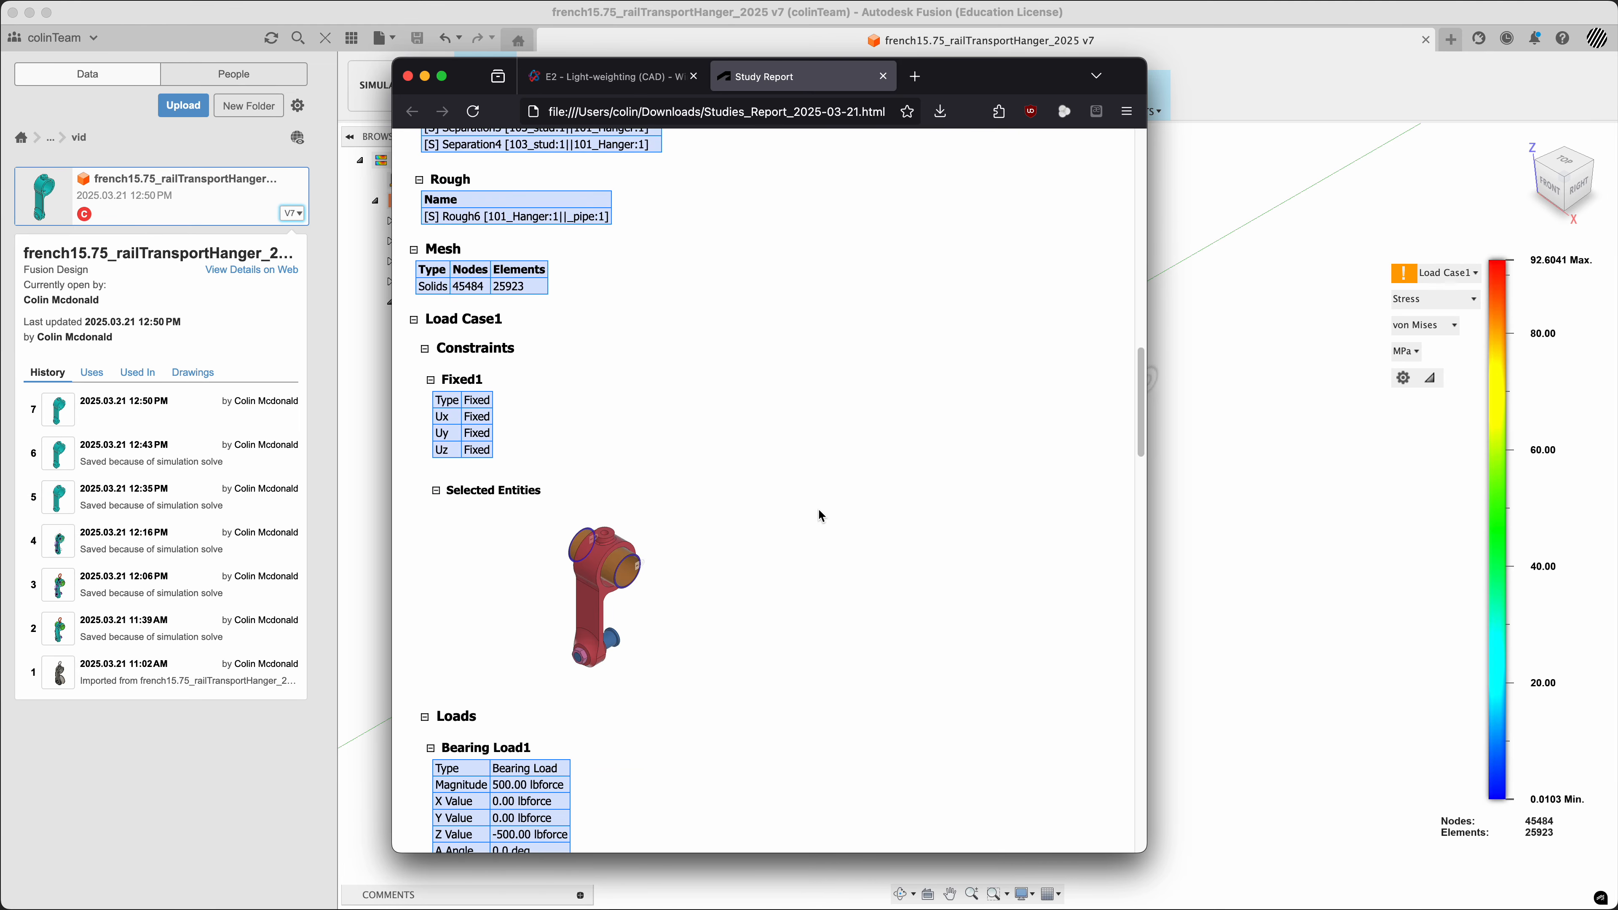
scroll(819, 515, "down", 15)
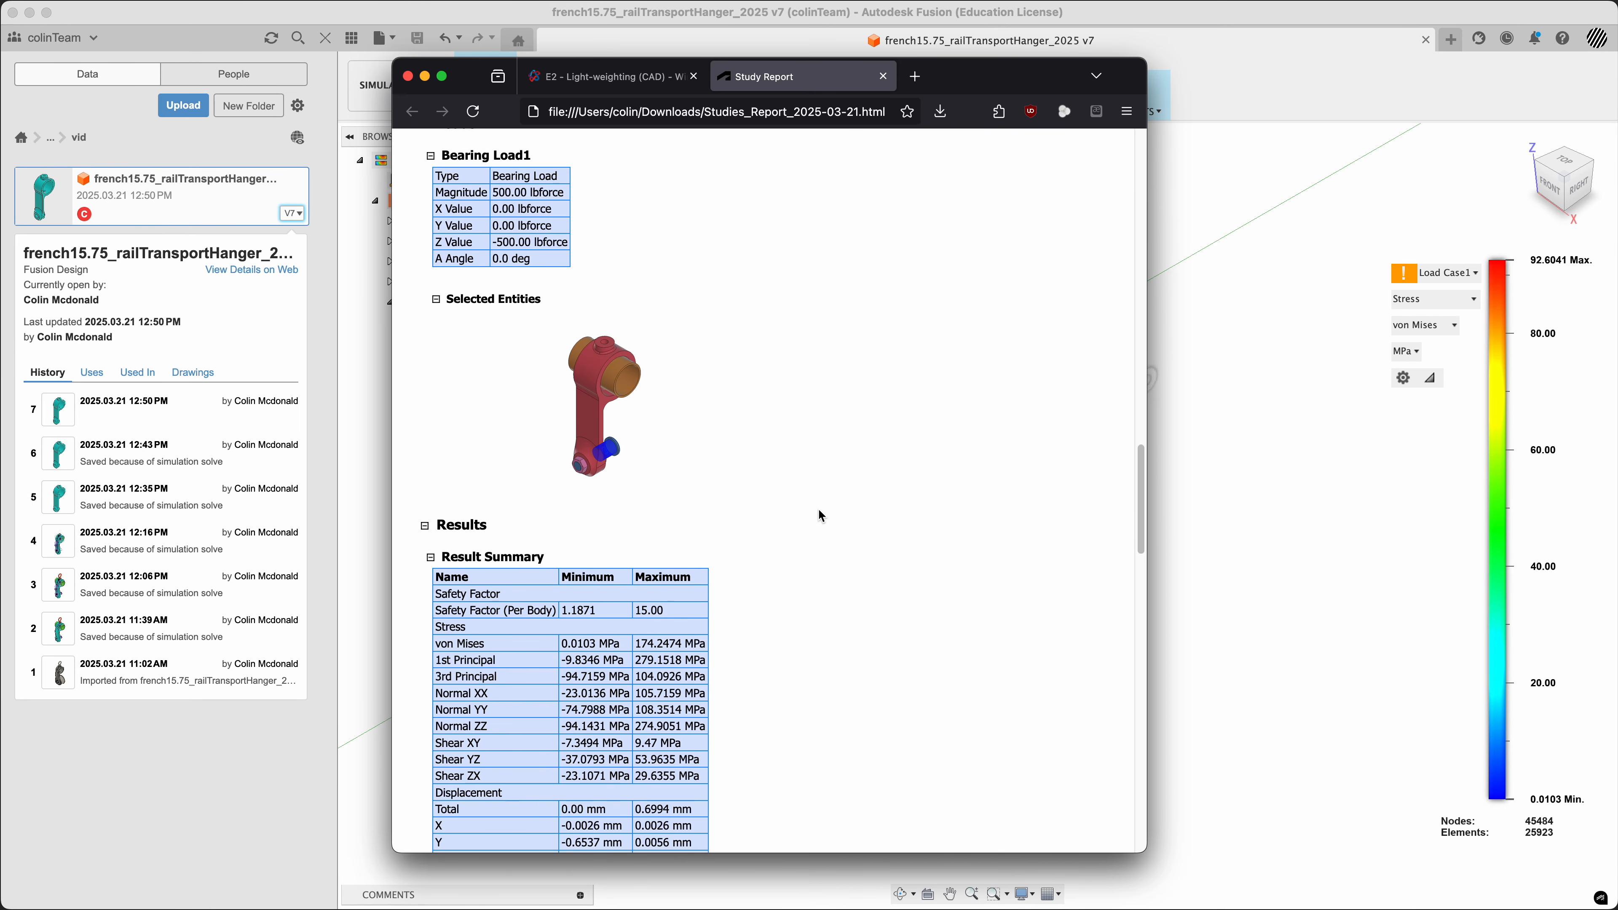
scroll(820, 515, "down", 8)
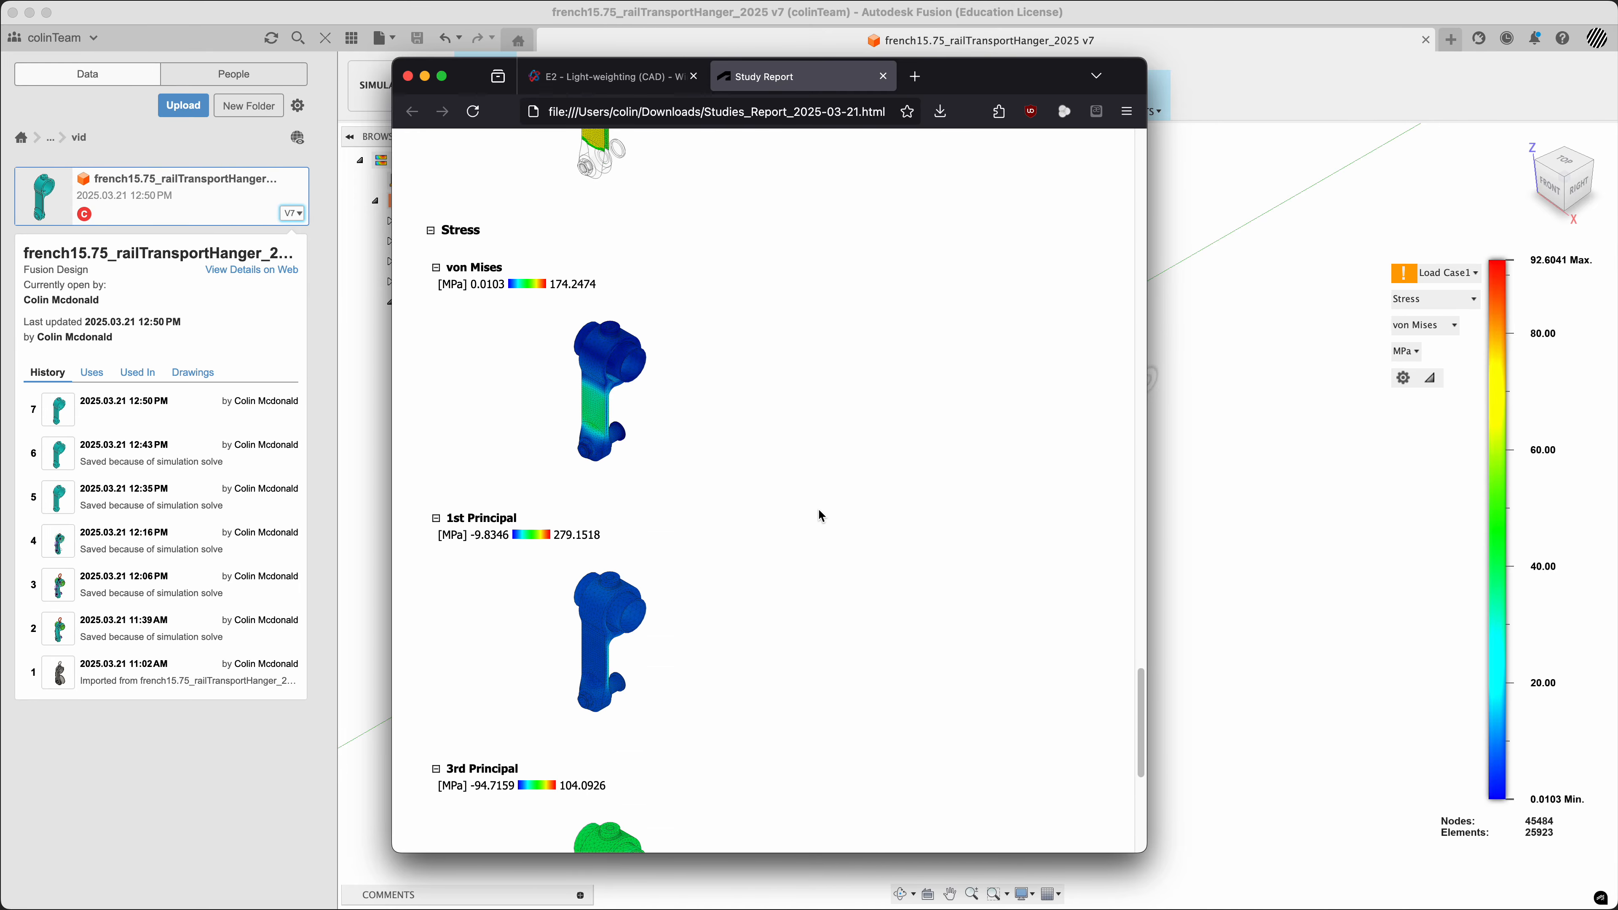
scroll(815, 507, "up", 3)
scroll(814, 501, "down", 5)
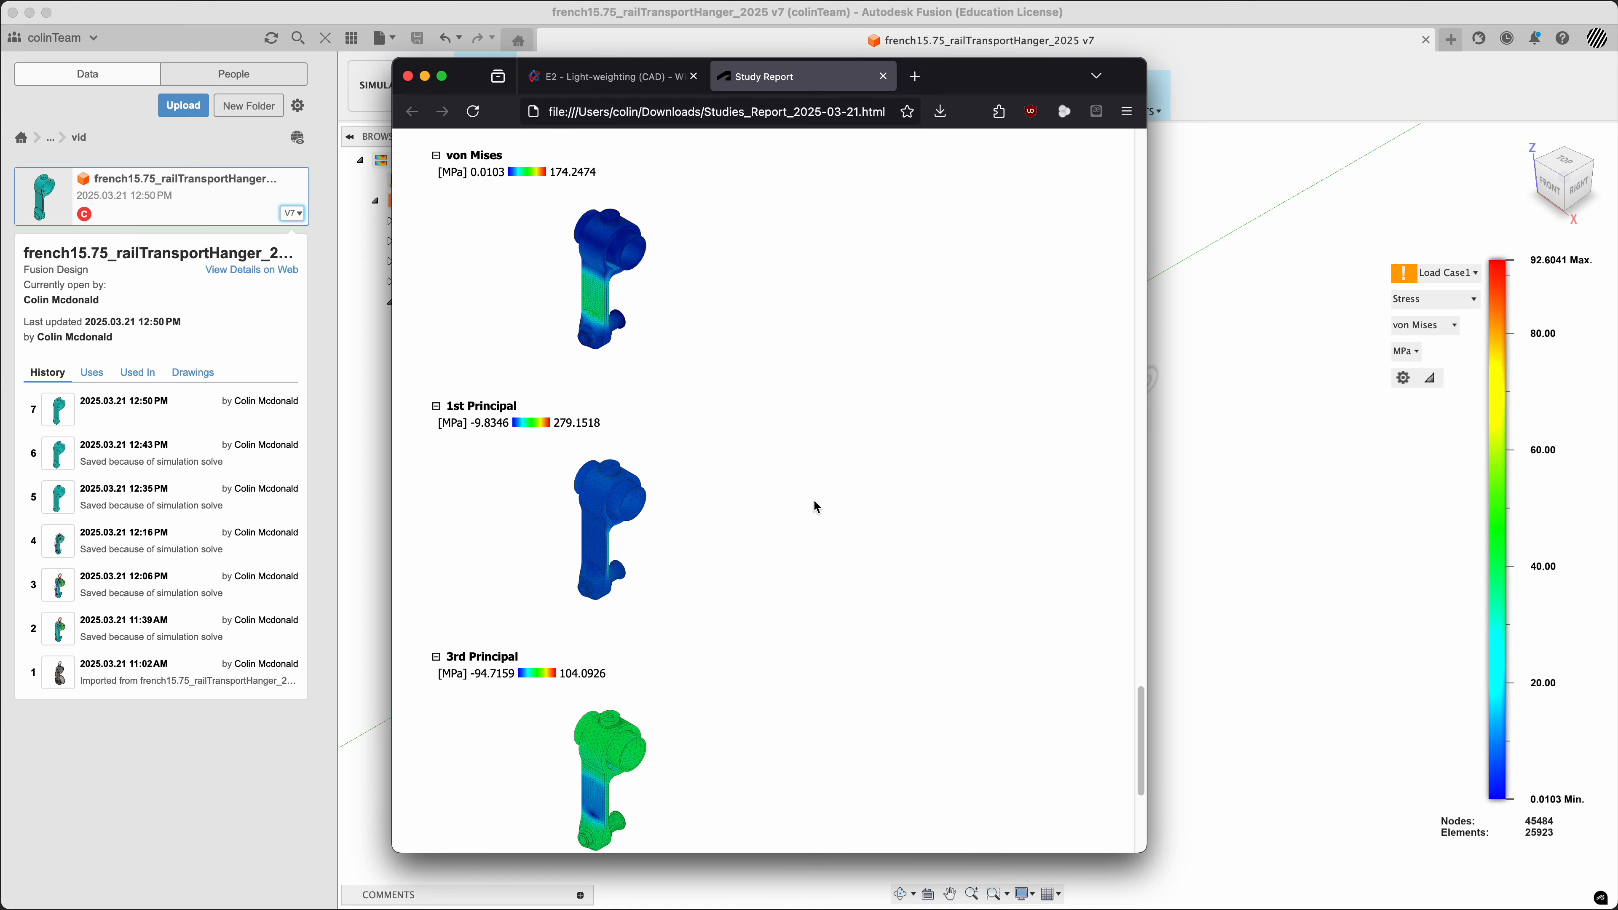
scroll(817, 507, "down", 2)
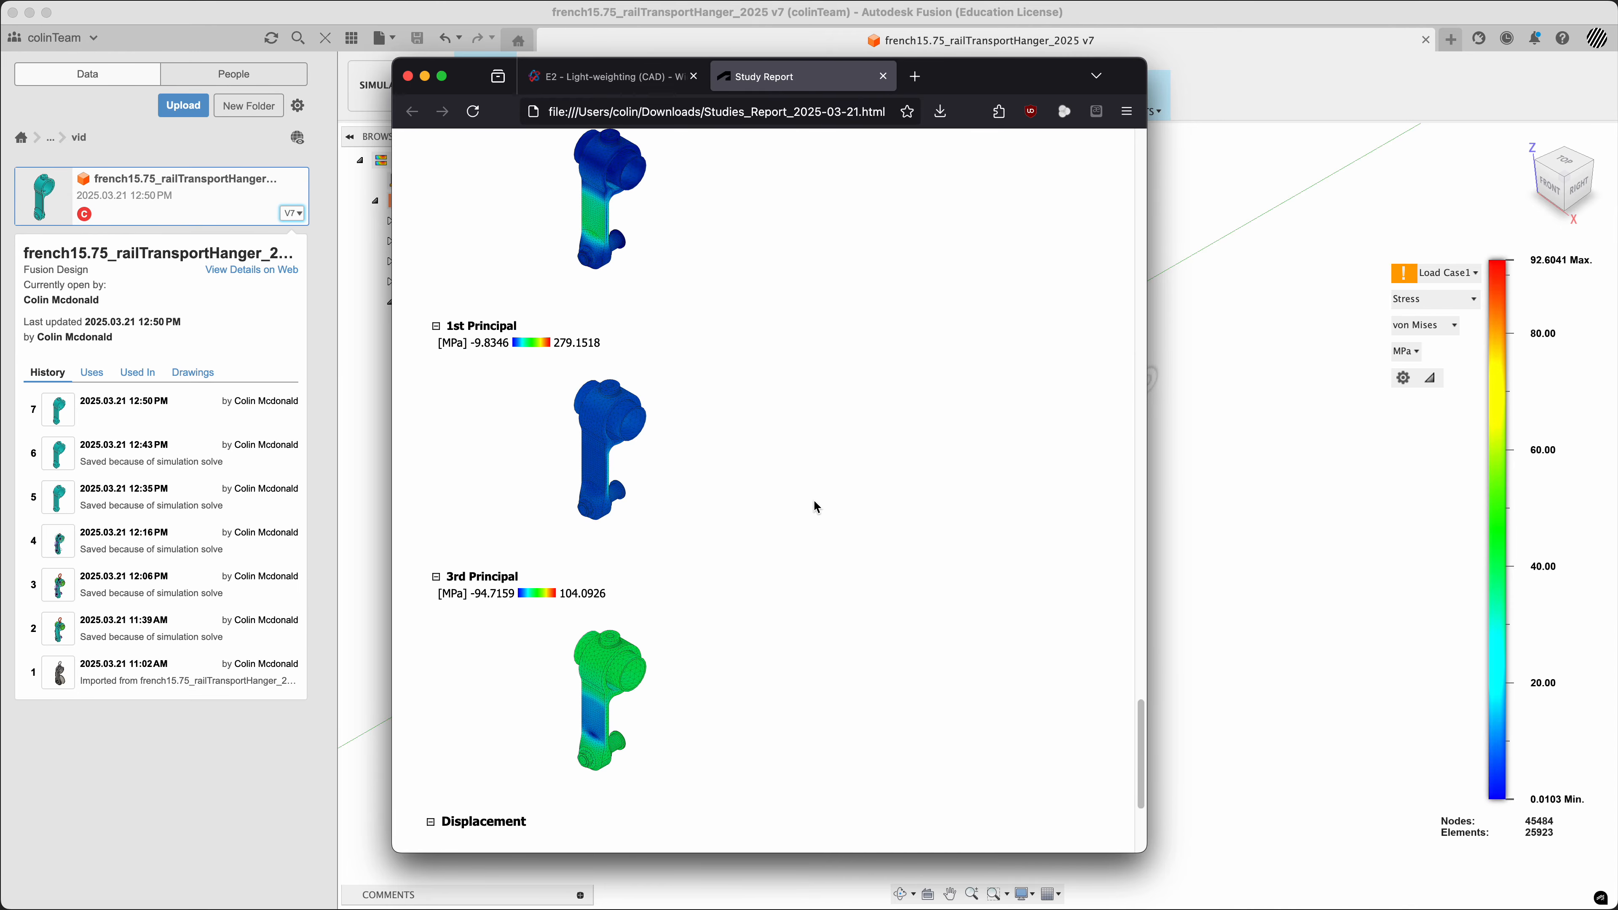
scroll(815, 507, "down", 7)
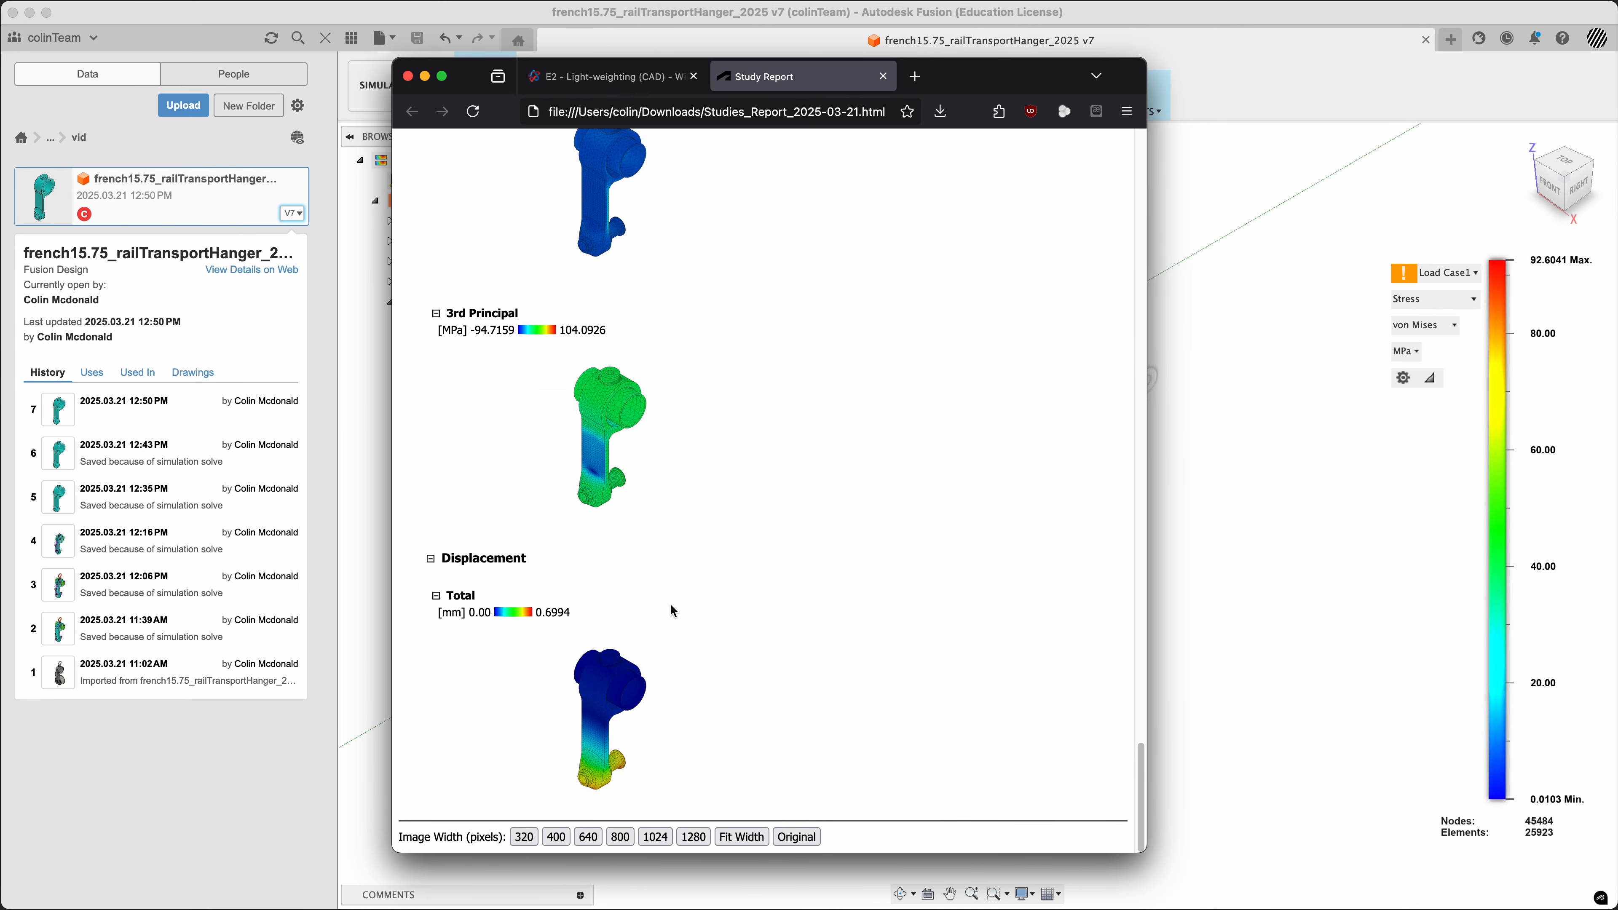
Collapse and re-expand the Total displacement section at the end of the report
left_click(437, 596)
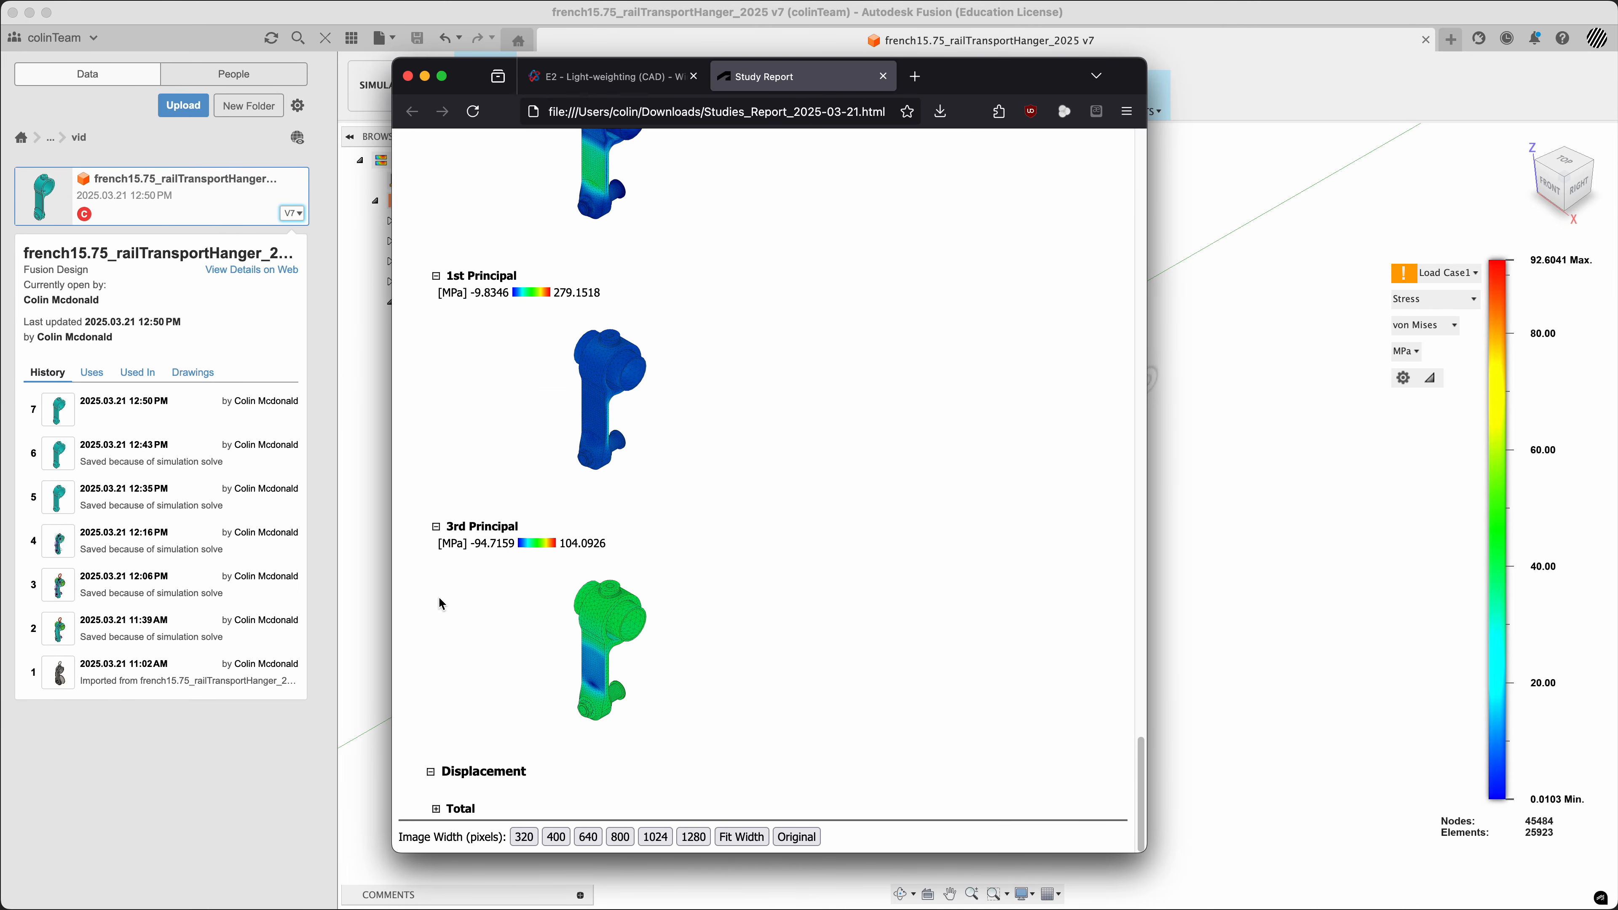
left_click(437, 809)
scroll(820, 608, "down", 5)
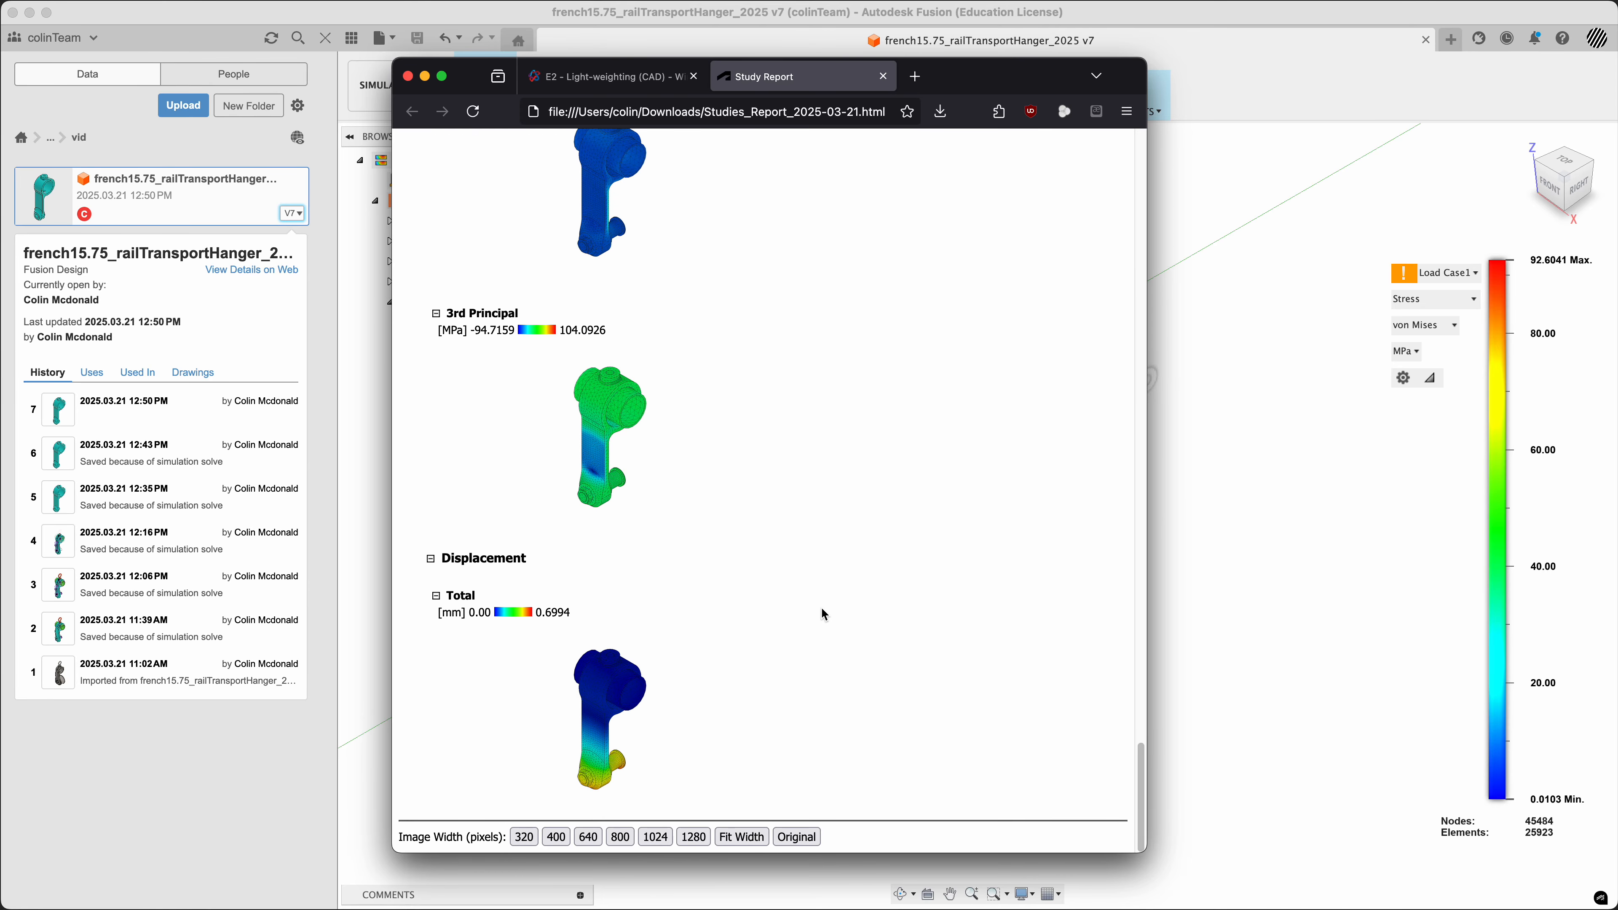
Display the report images at their original width and examine the enlarged constraint, safety factor and stress plots
left_click(797, 836)
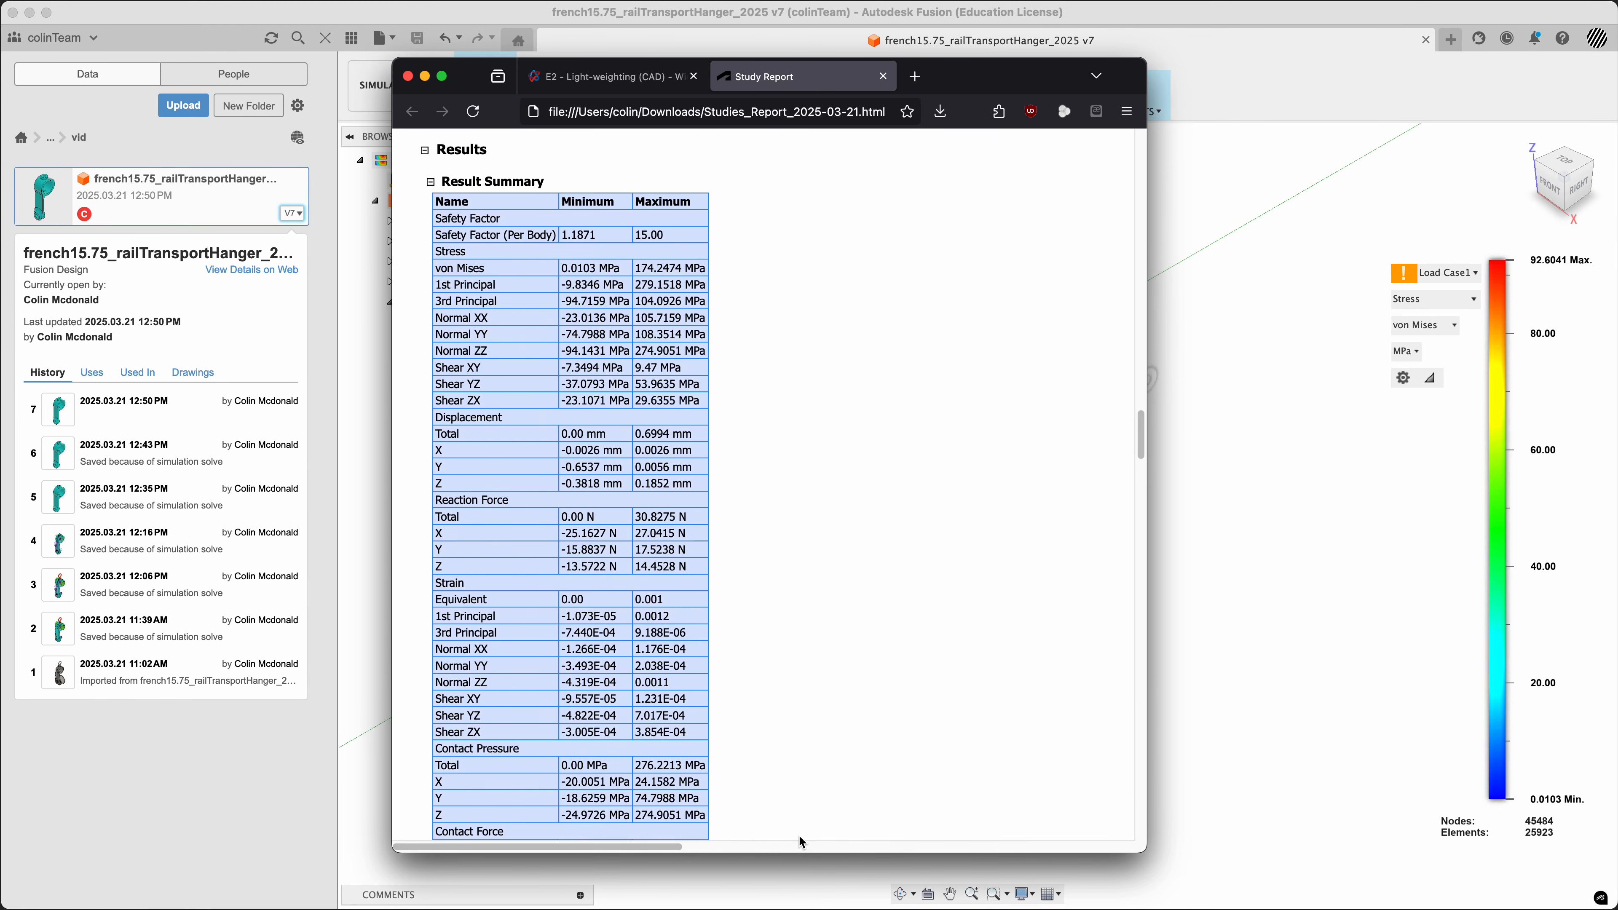
scroll(816, 686, "down", 15)
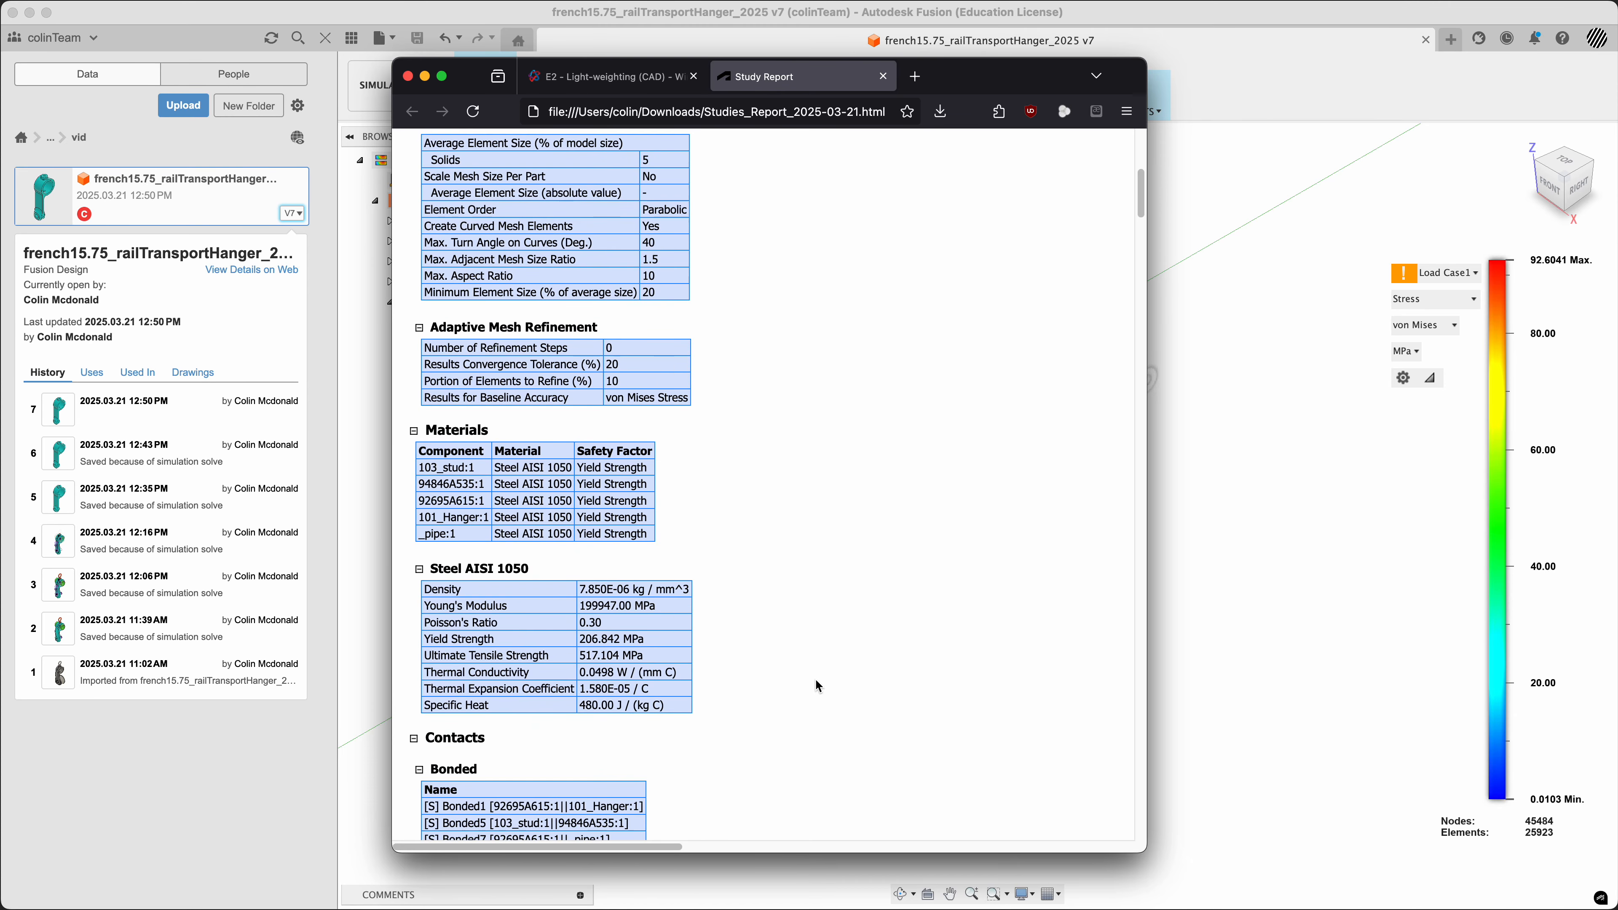
left_click_drag(631, 848, 585, 903)
scroll(766, 663, "down", 10)
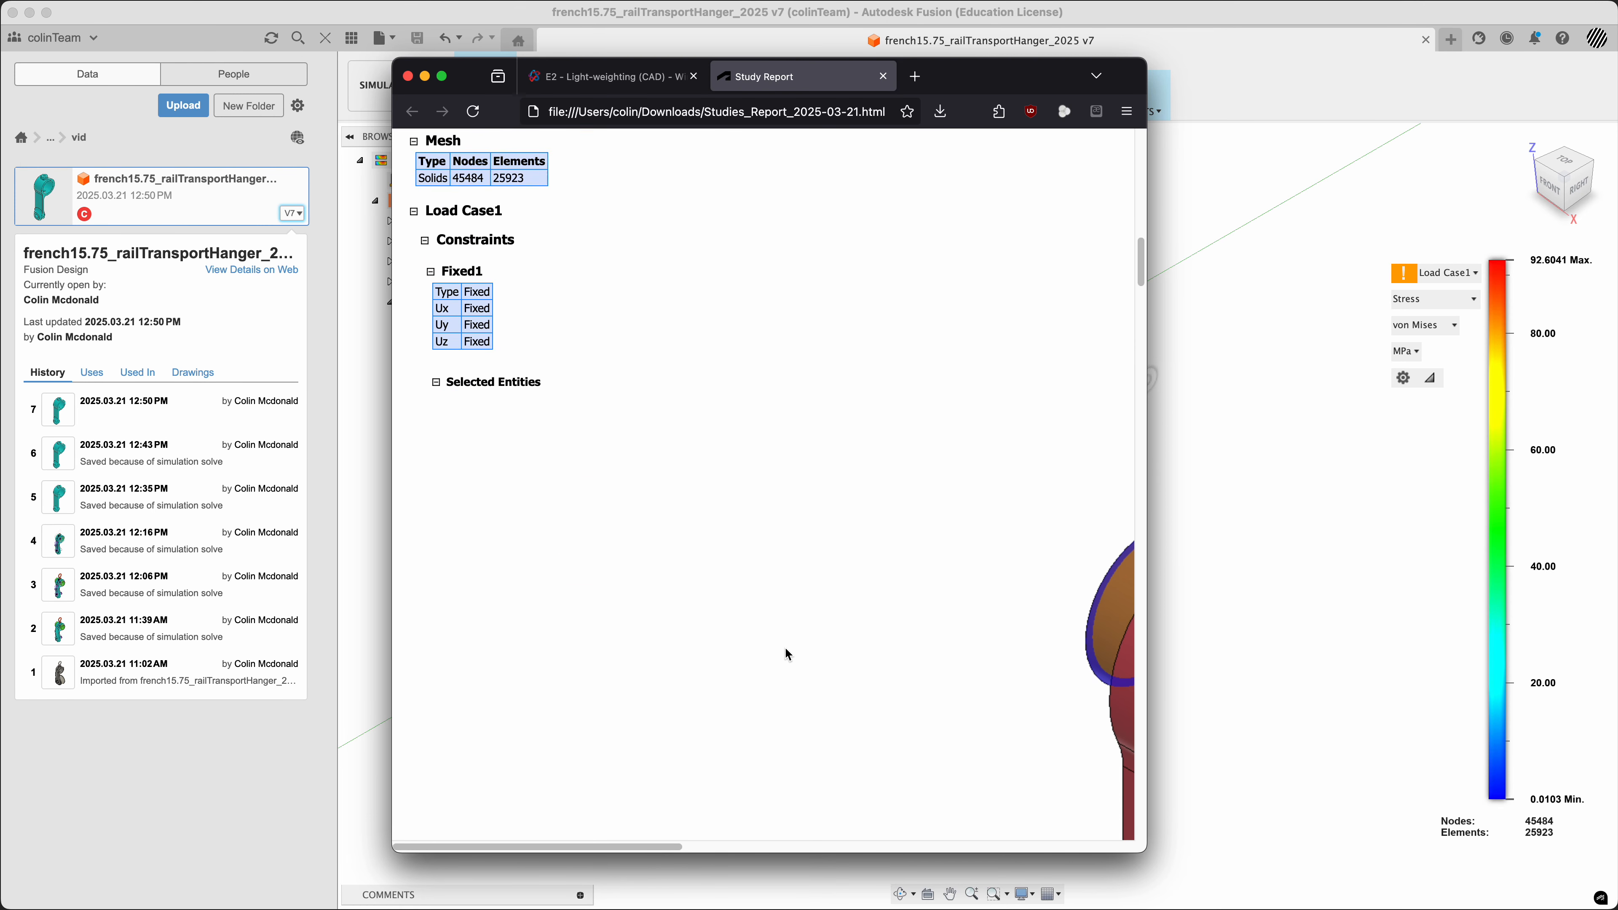
left_click_drag(628, 842, 868, 838)
scroll(861, 569, "down", 3)
scroll(861, 569, "down", 10)
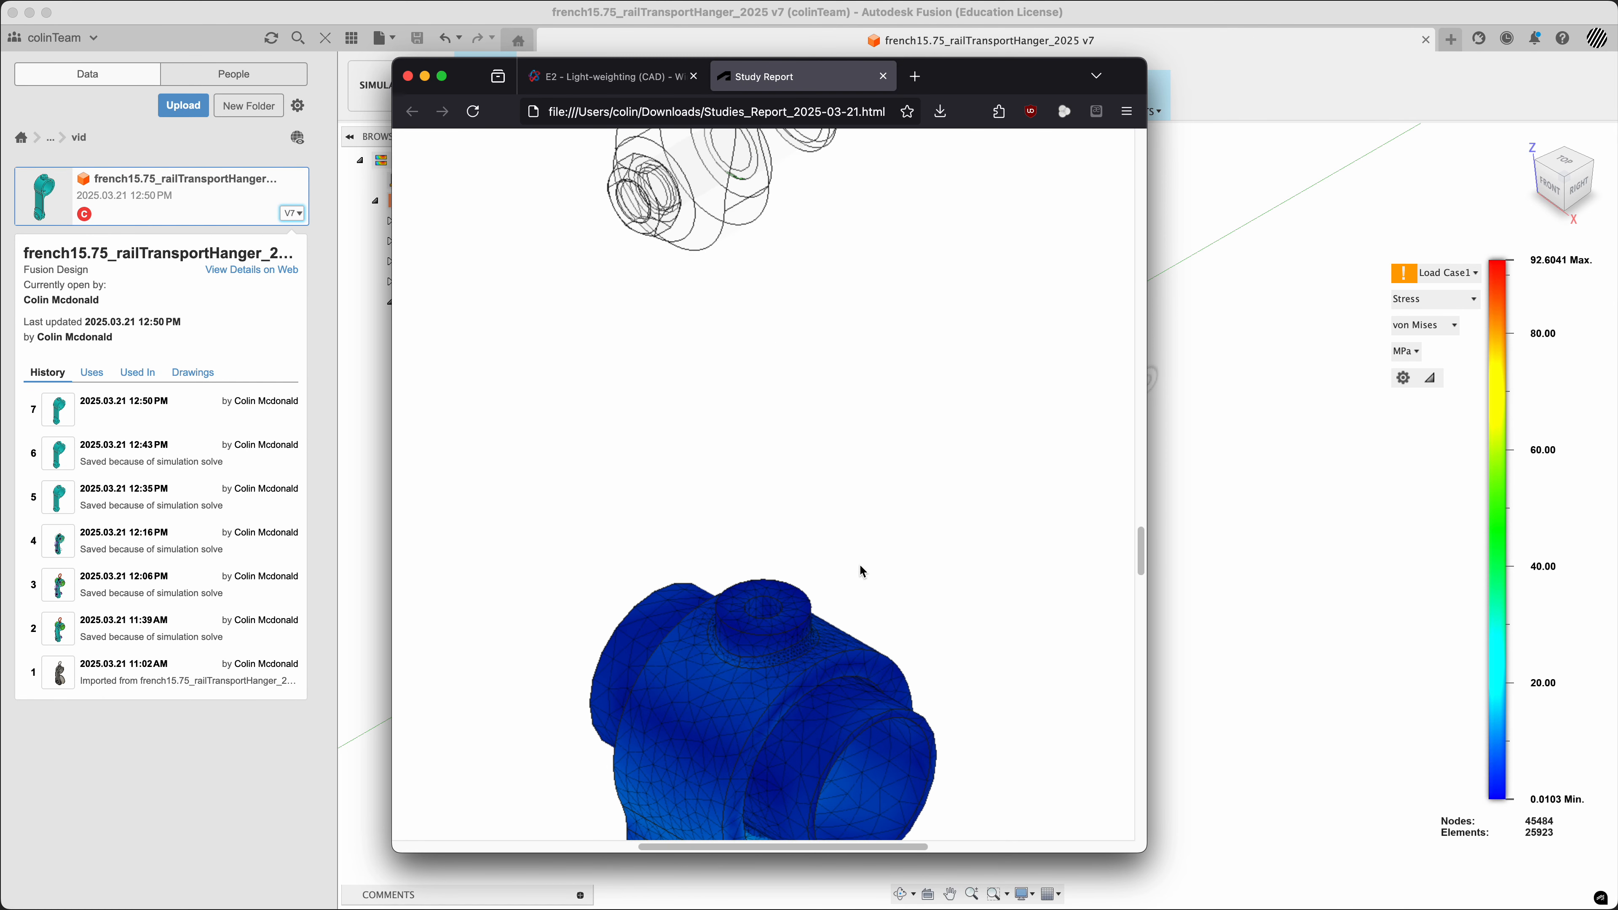
scroll(859, 565, "down", 15)
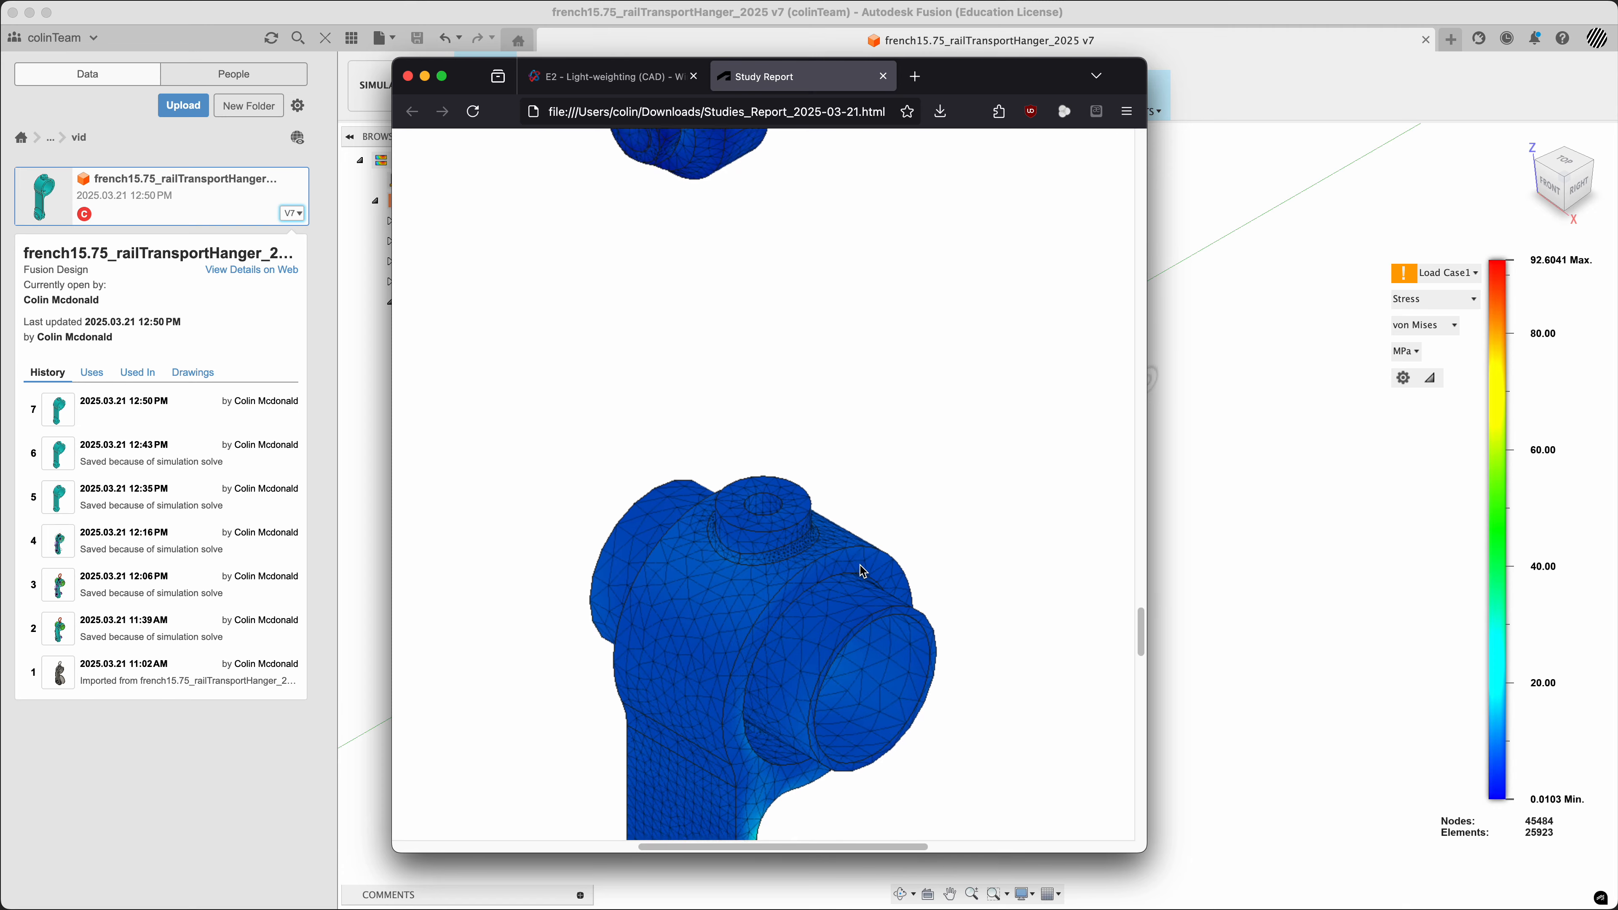
scroll(860, 566, "down", 15)
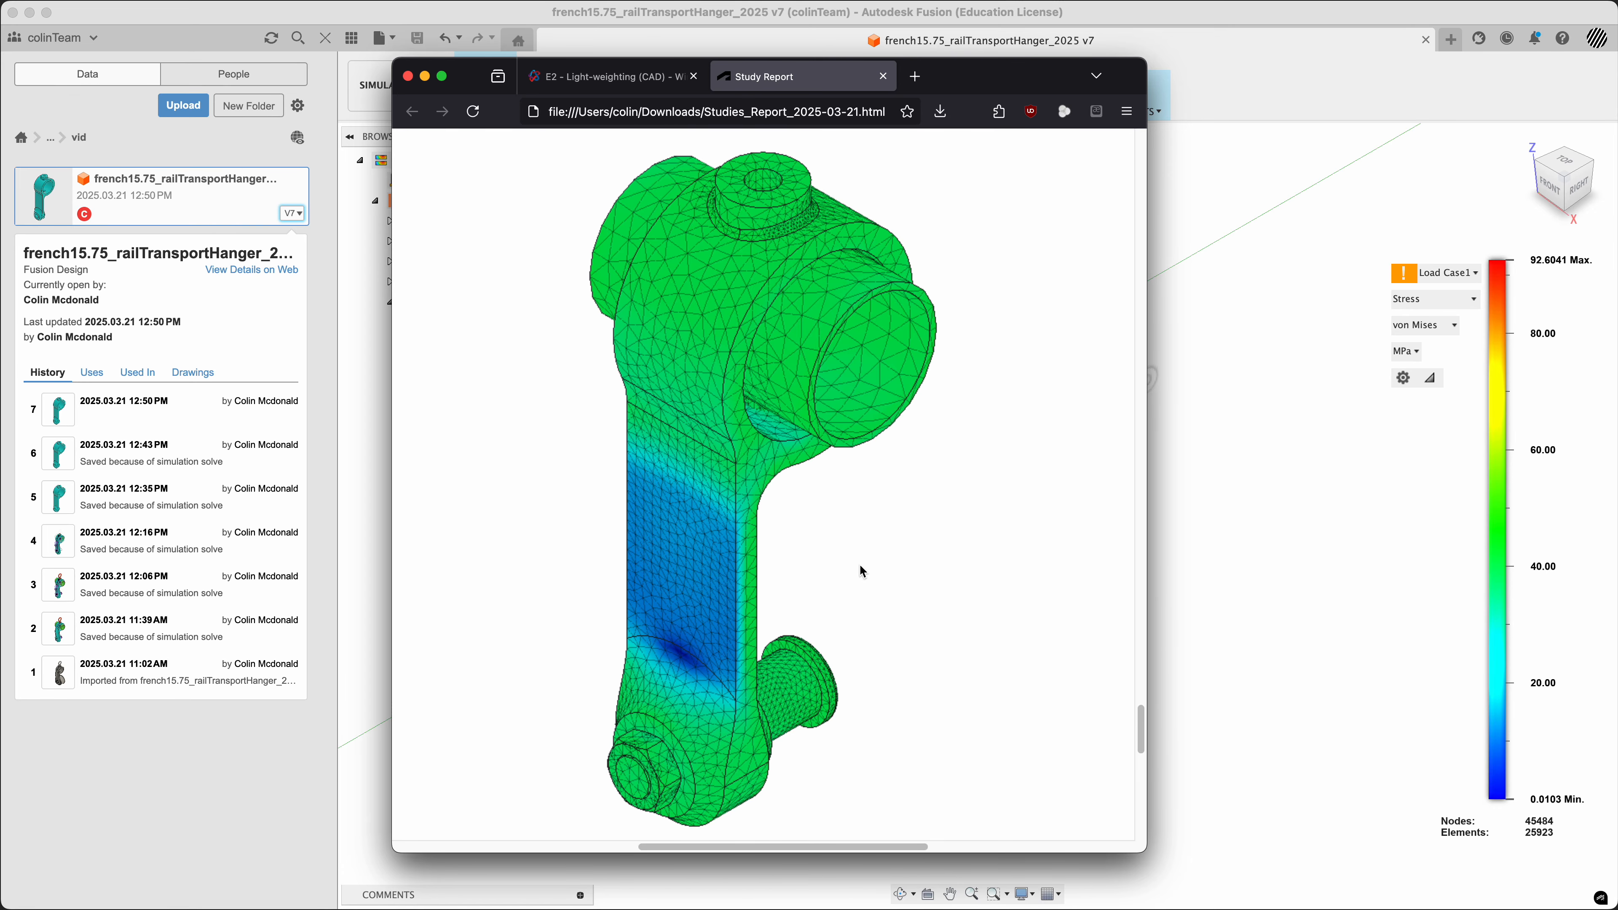
scroll(859, 564, "up", 15)
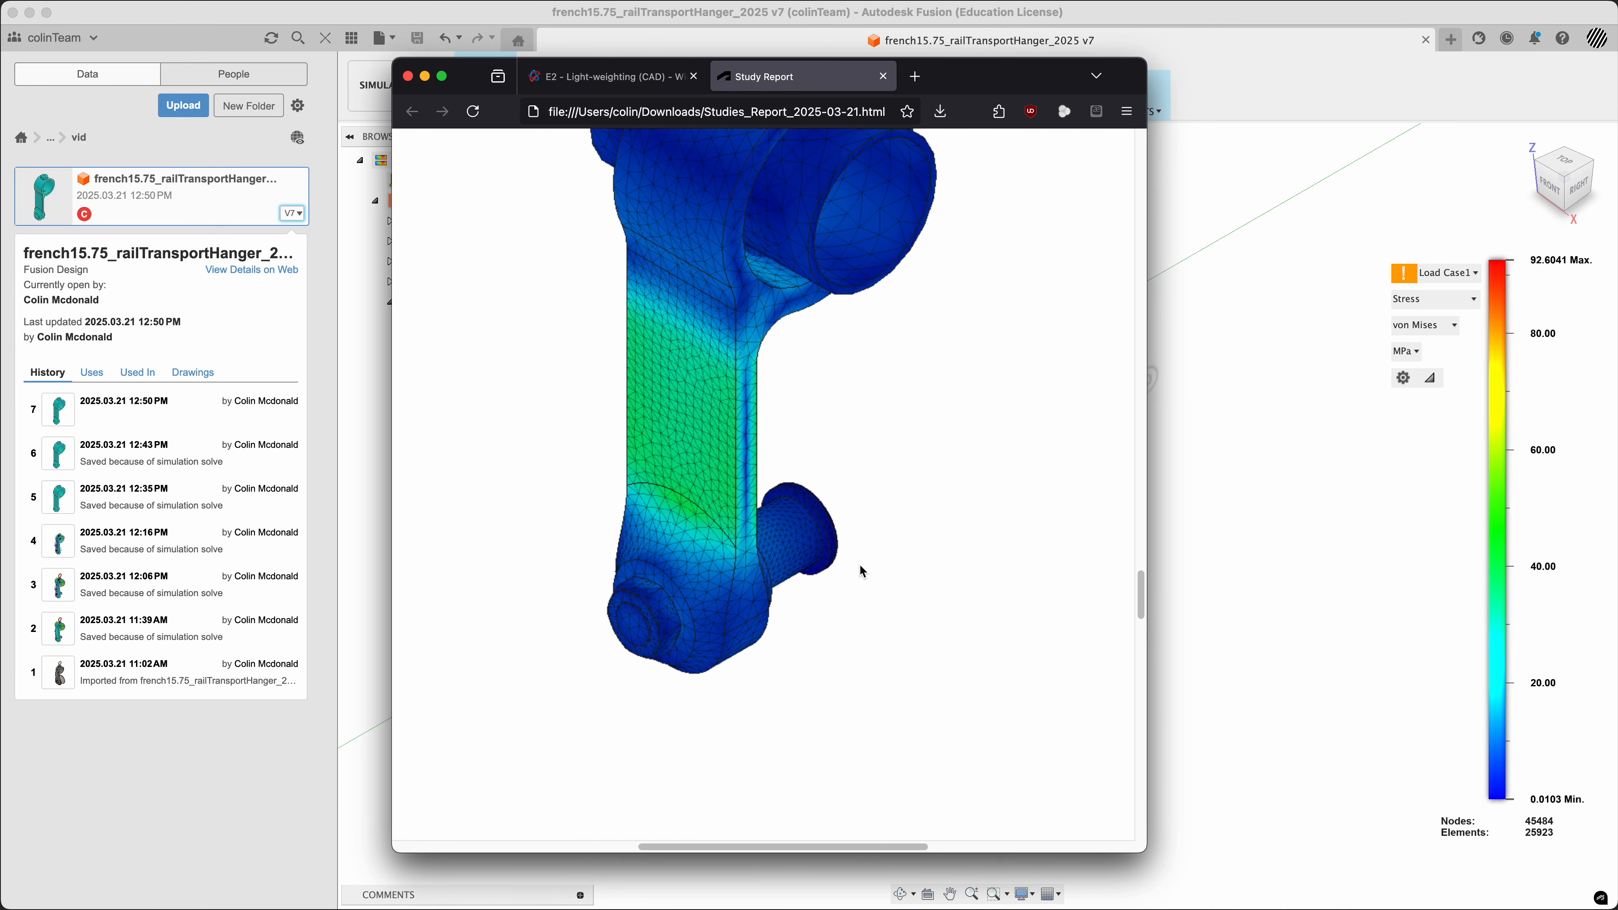
scroll(859, 565, "down", 3)
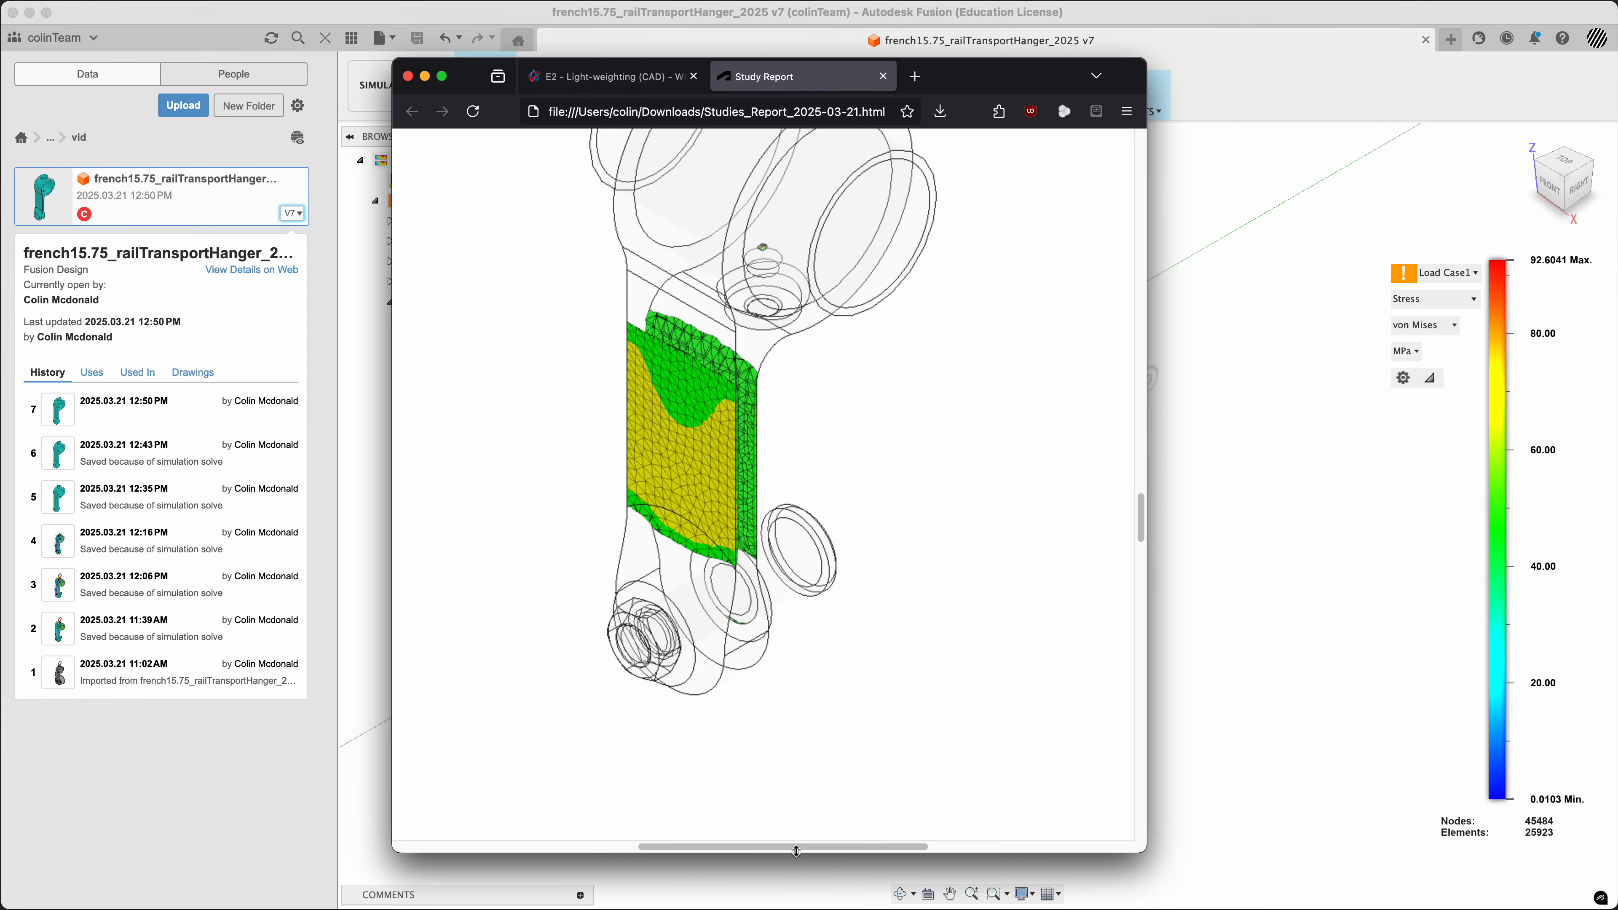
Set the width of all images in the study report to 1024 pixels
left_click_drag(796, 847, 524, 865)
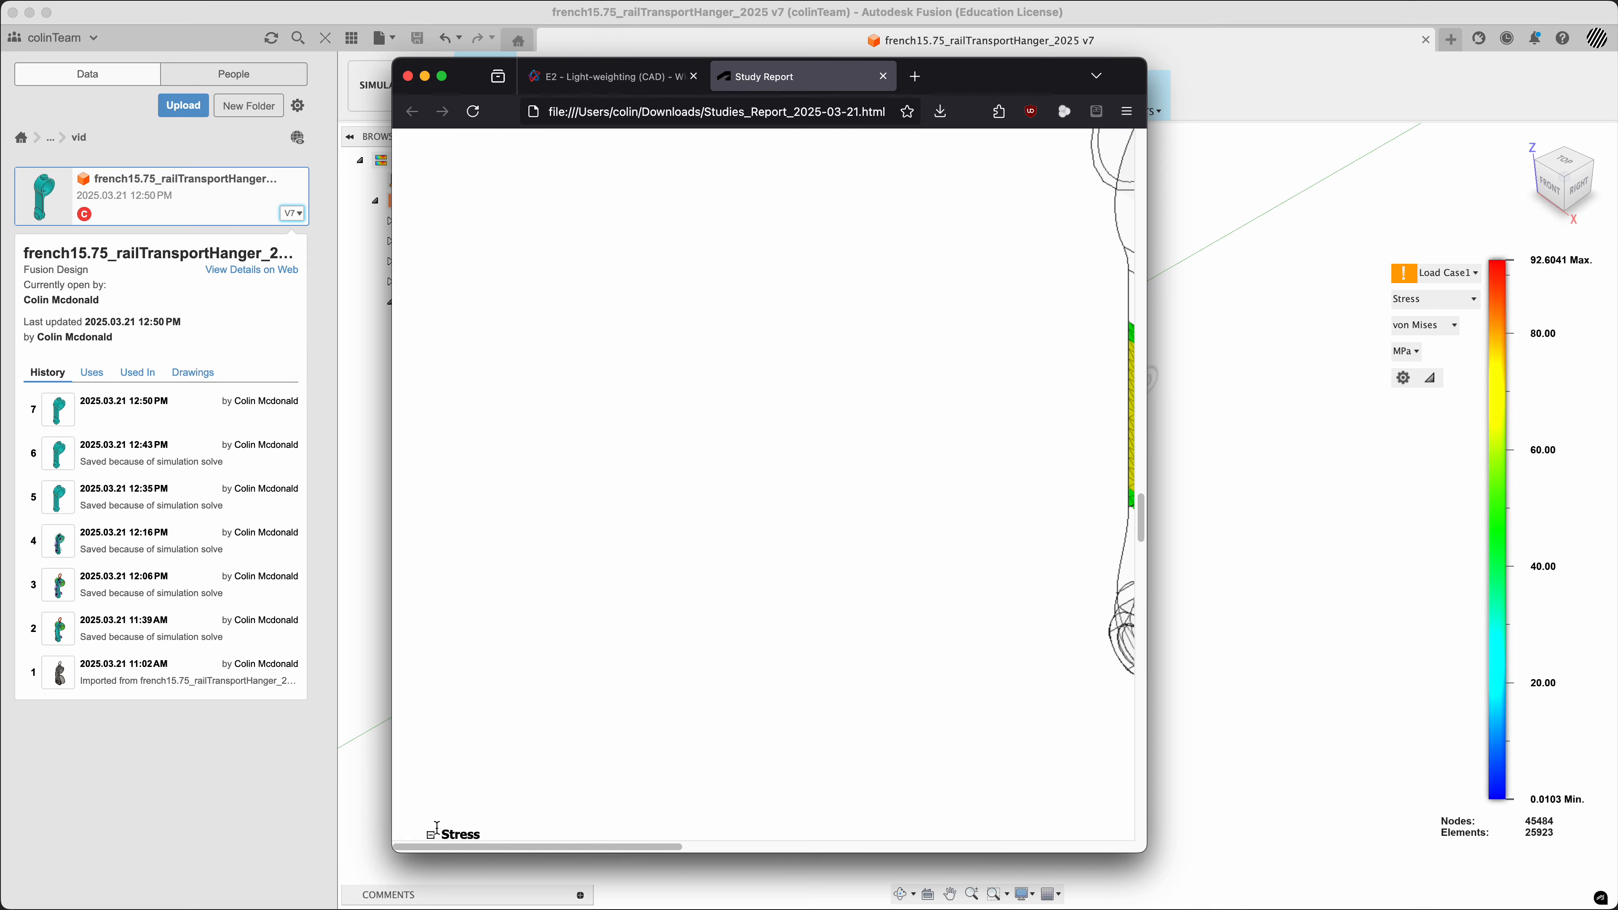
scroll(1041, 575, "up", 5)
scroll(1042, 575, "up", 1)
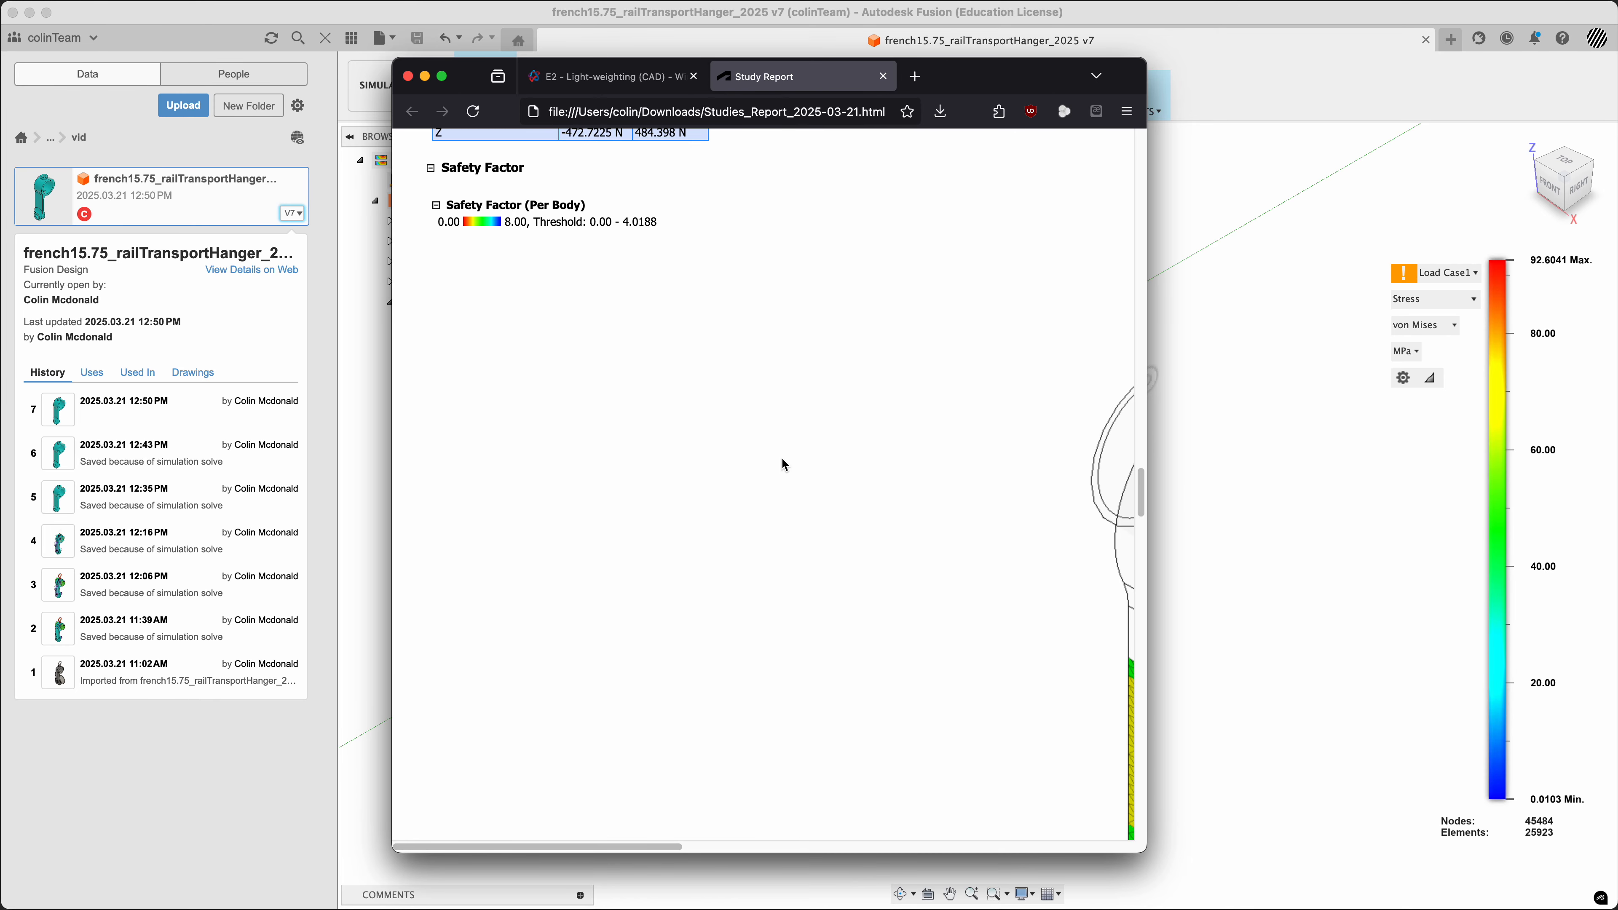
scroll(773, 459, "up", 7)
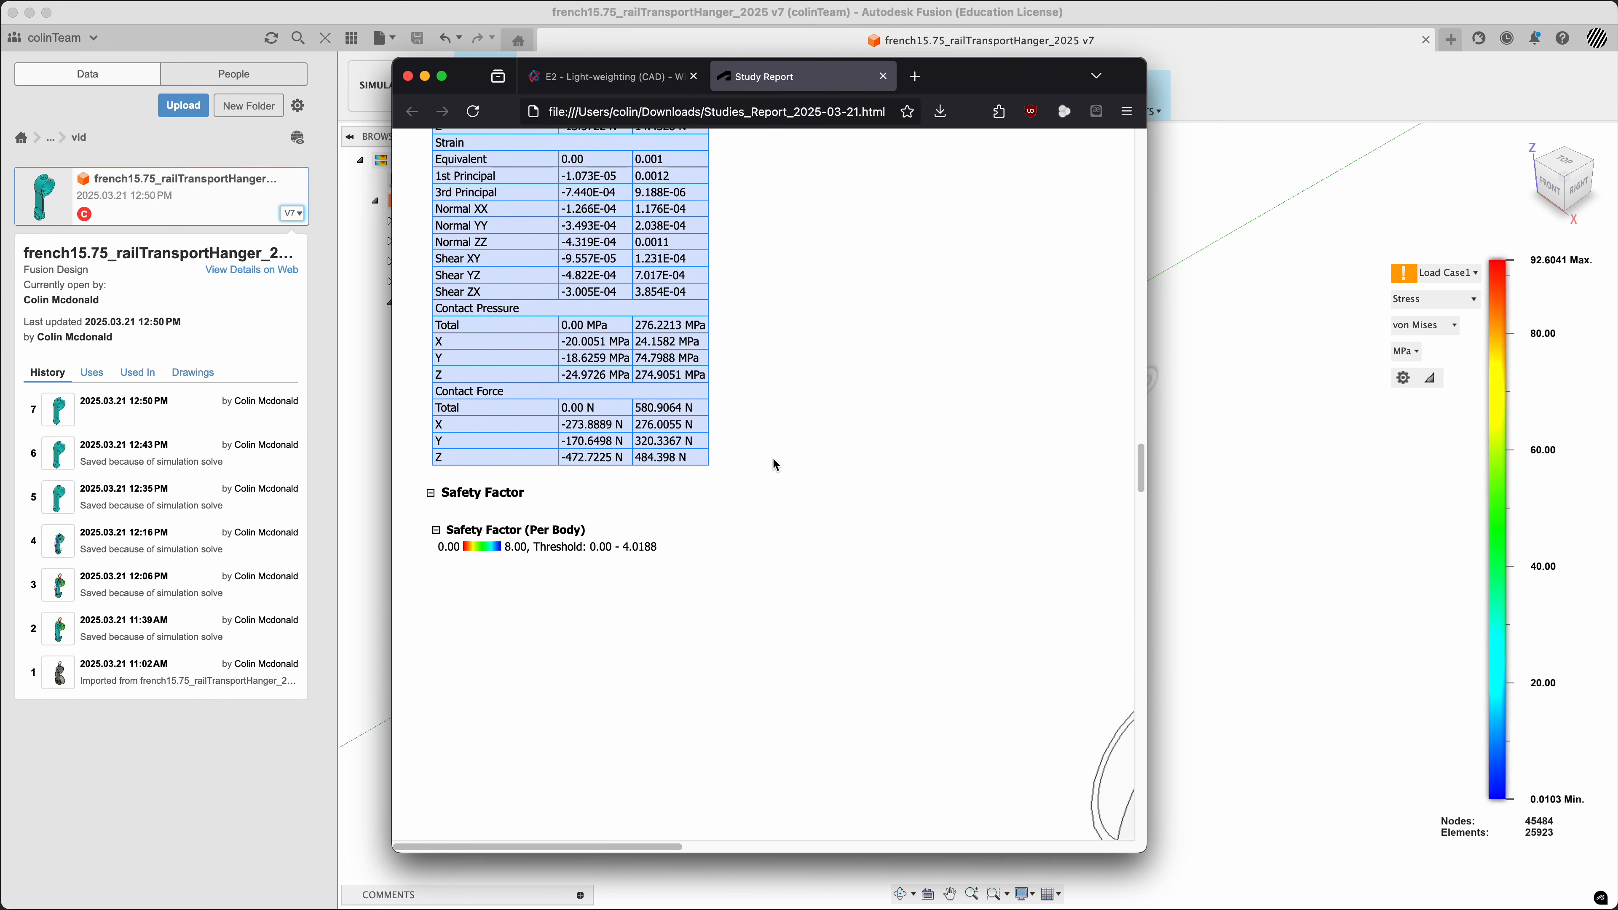
scroll(774, 460, "up", 7)
scroll(773, 459, "down", 11)
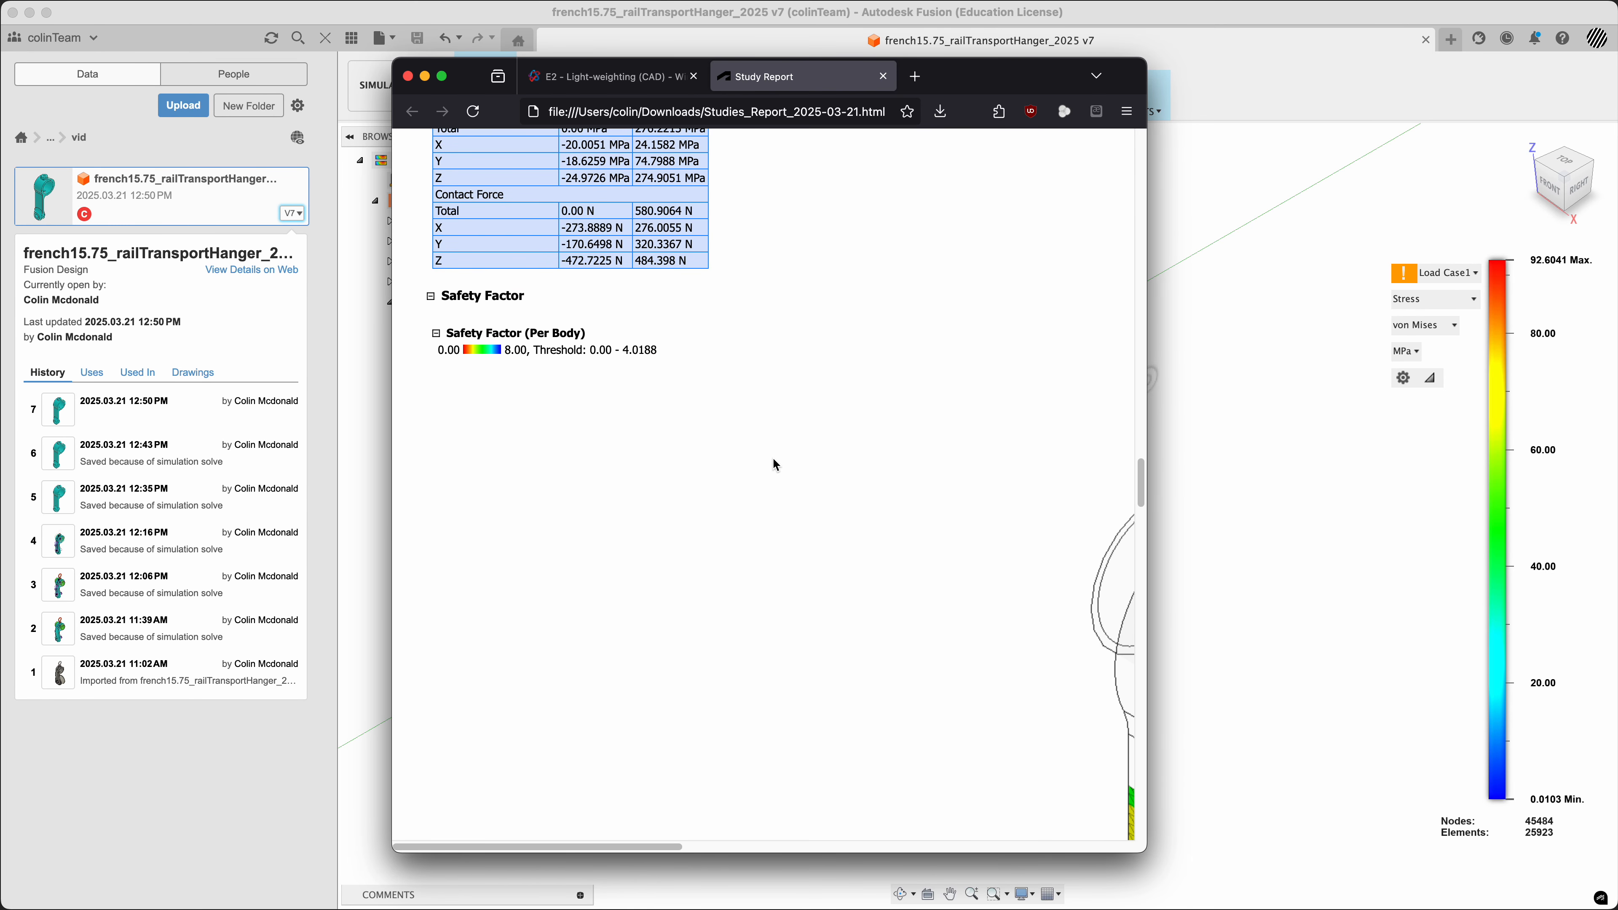
scroll(592, 753, "down", 6)
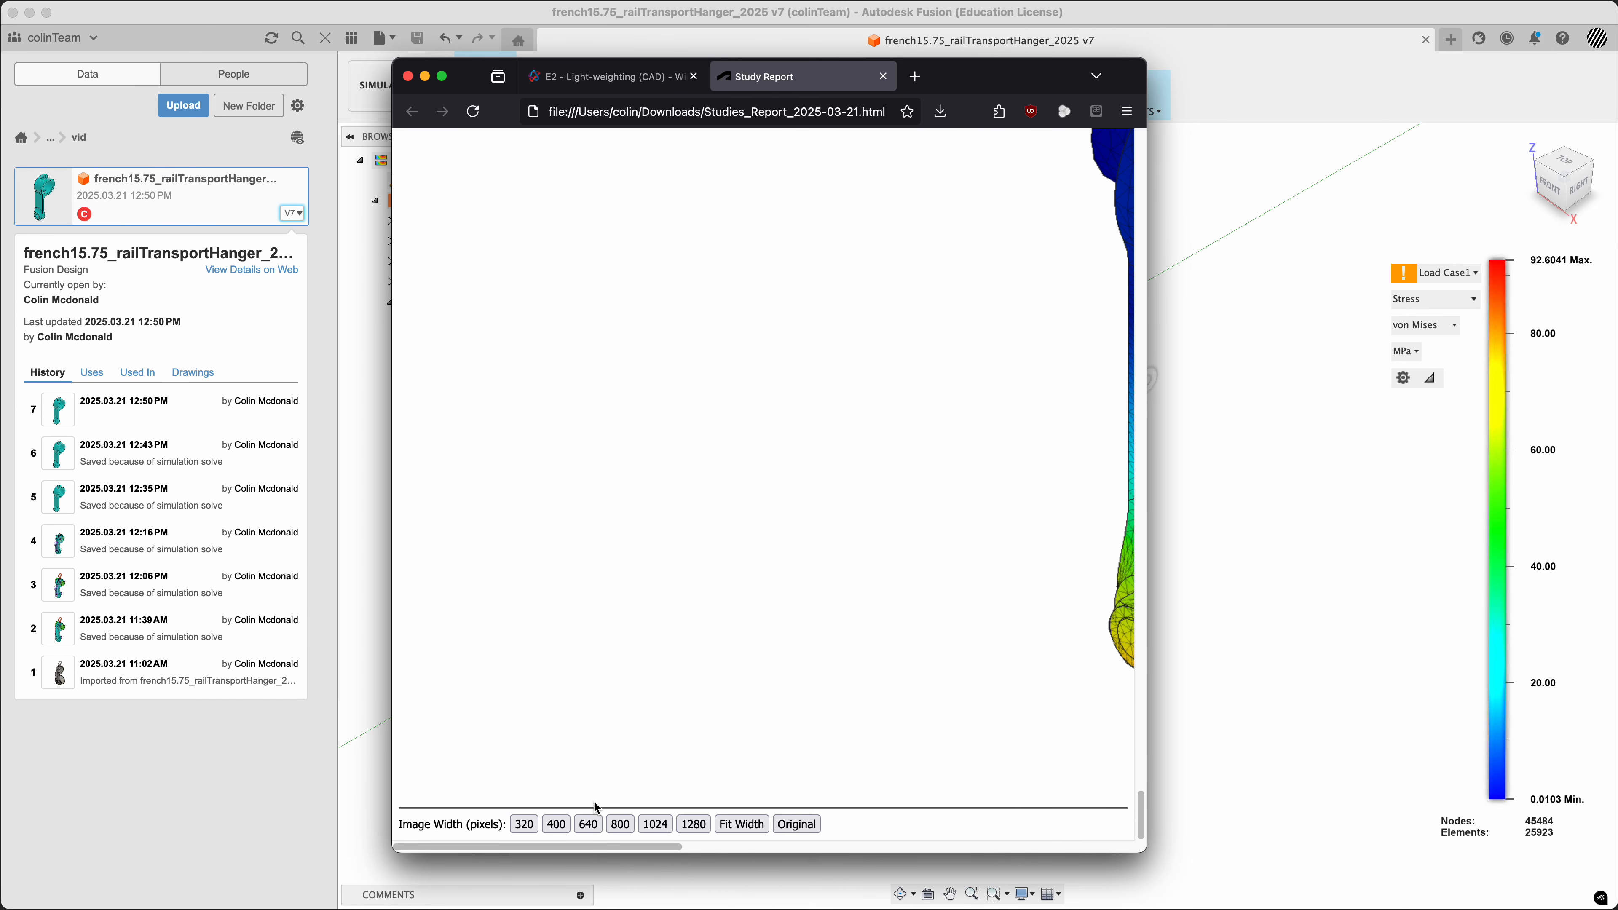
left_click(650, 824)
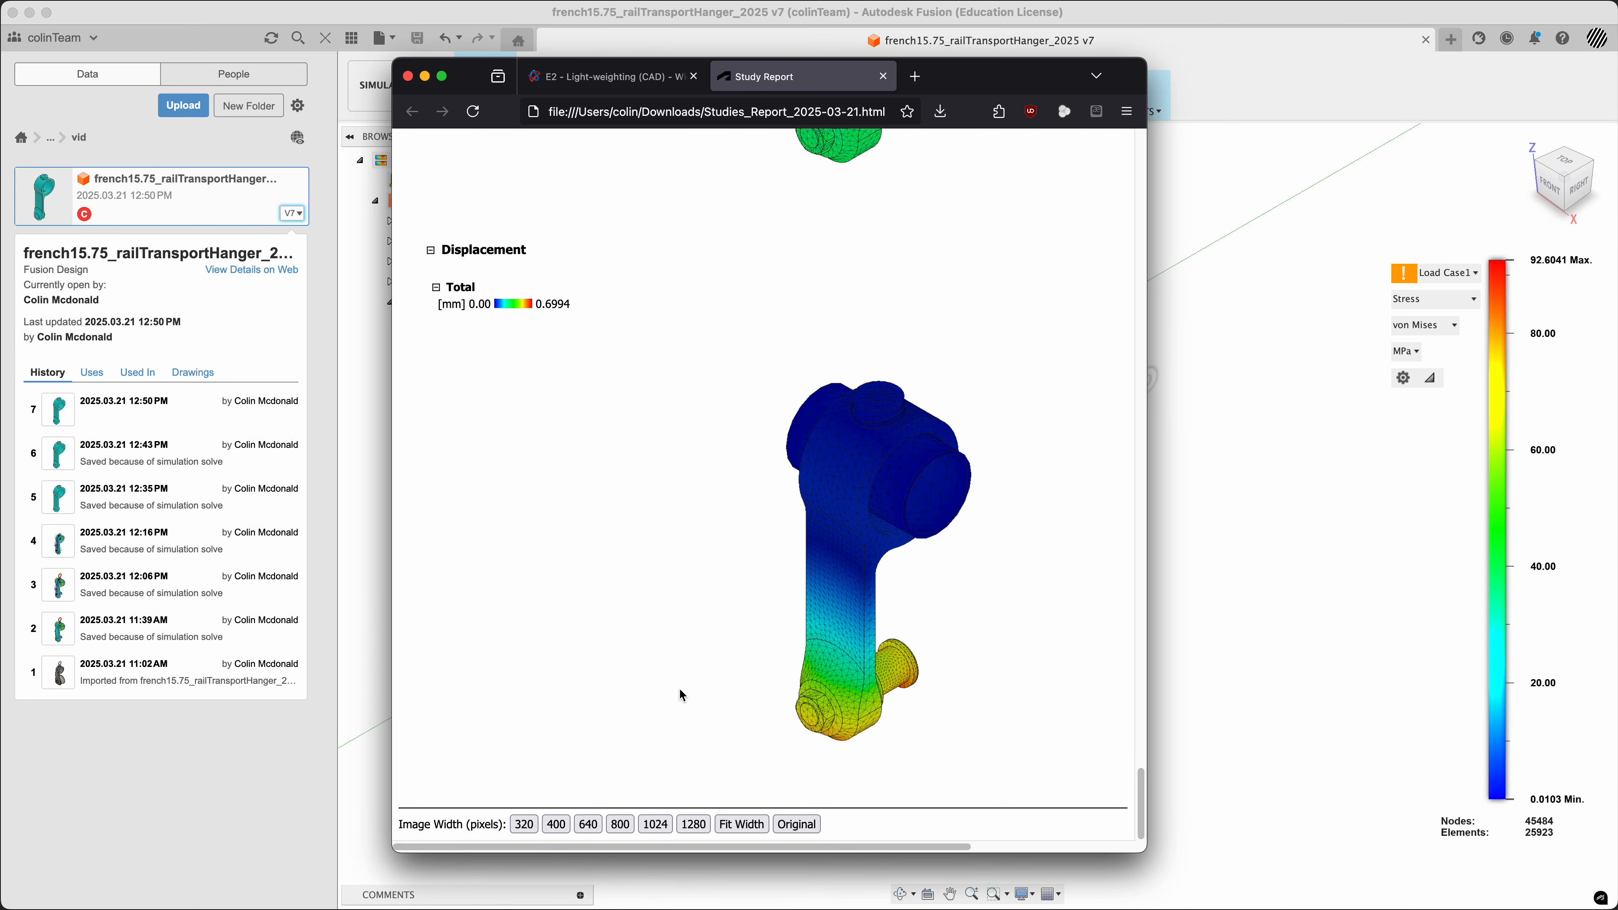
Examine the resized displacement, principal stress, von Mises and safety factor images in the study report
scroll(679, 688, "up", 15)
scroll(679, 688, "up", 20)
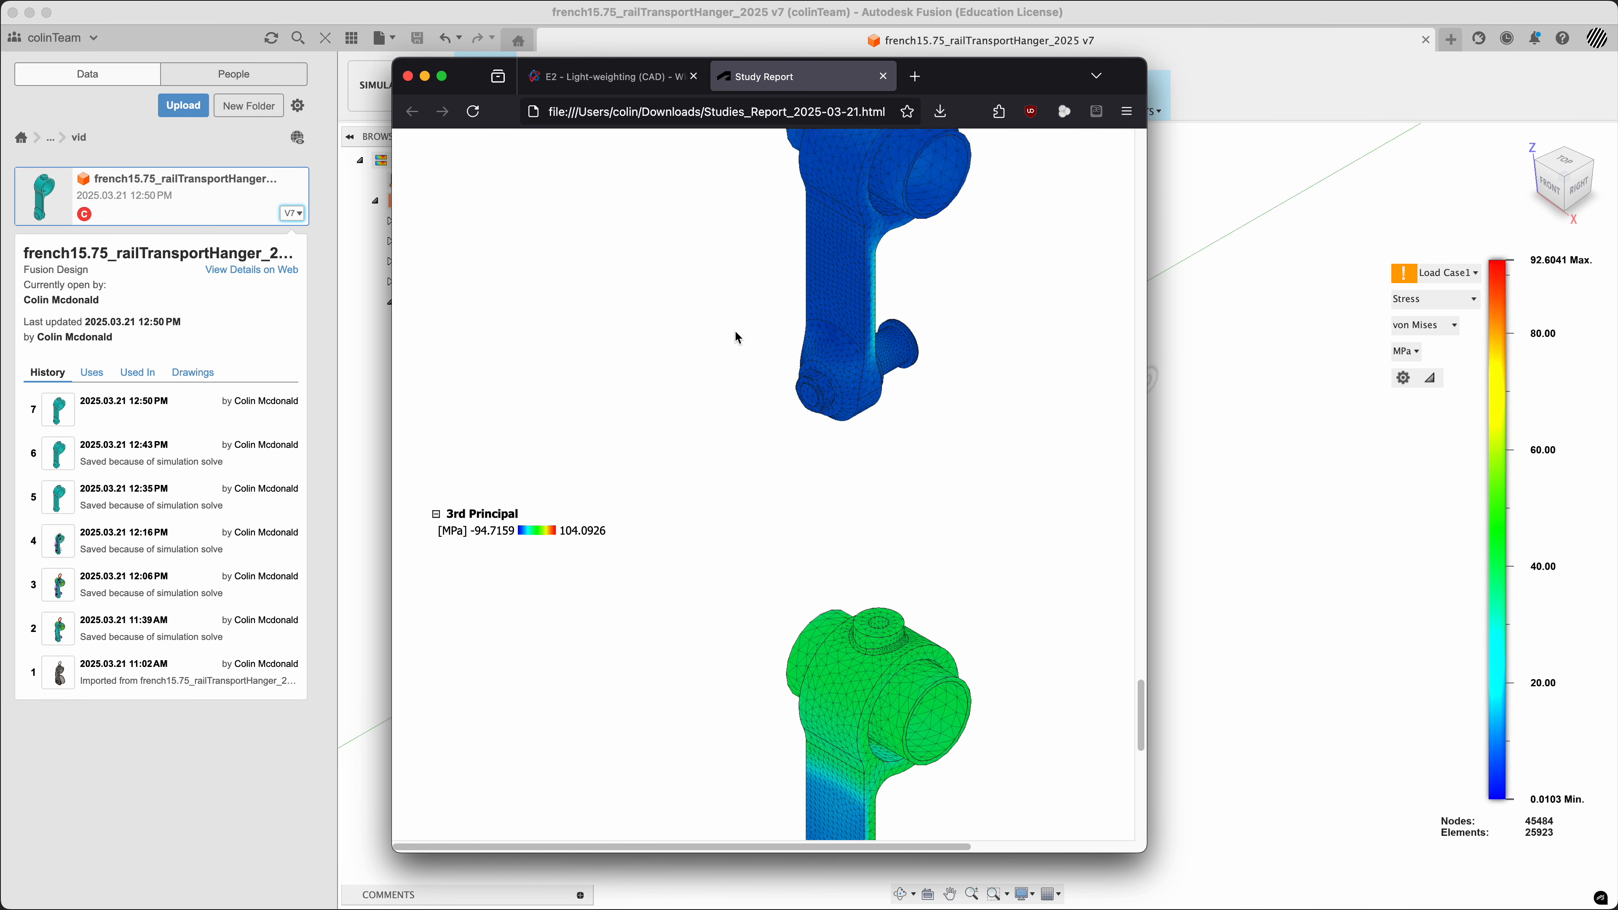
scroll(737, 342, "up", 15)
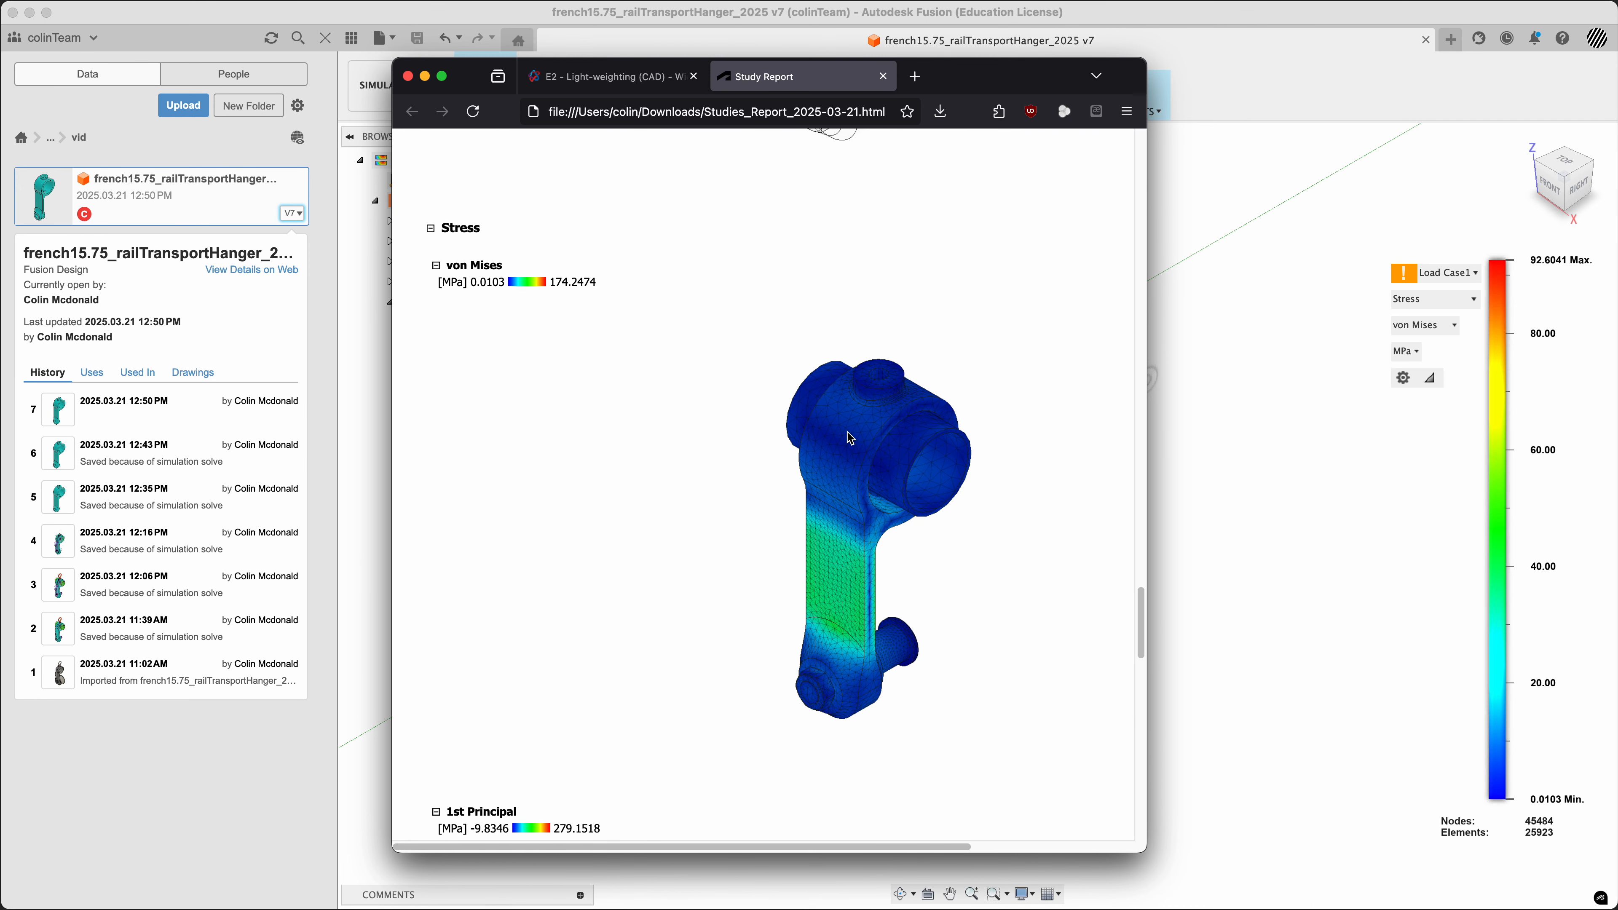
scroll(818, 493, "down", 3)
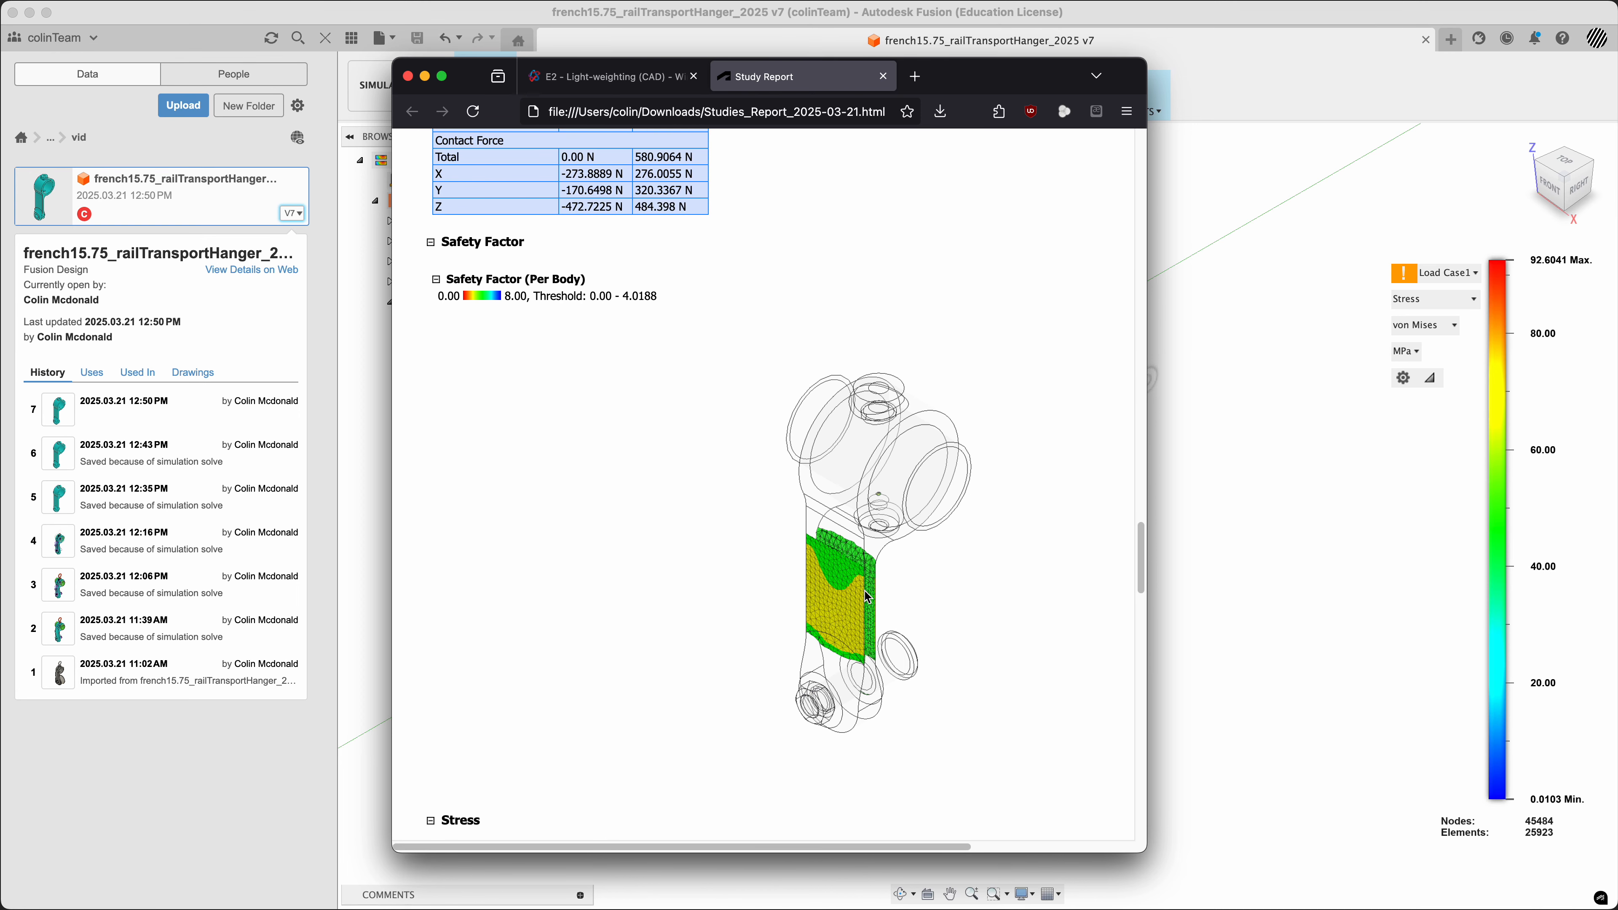
scroll(866, 595, "up", 10)
scroll(864, 590, "down", 15)
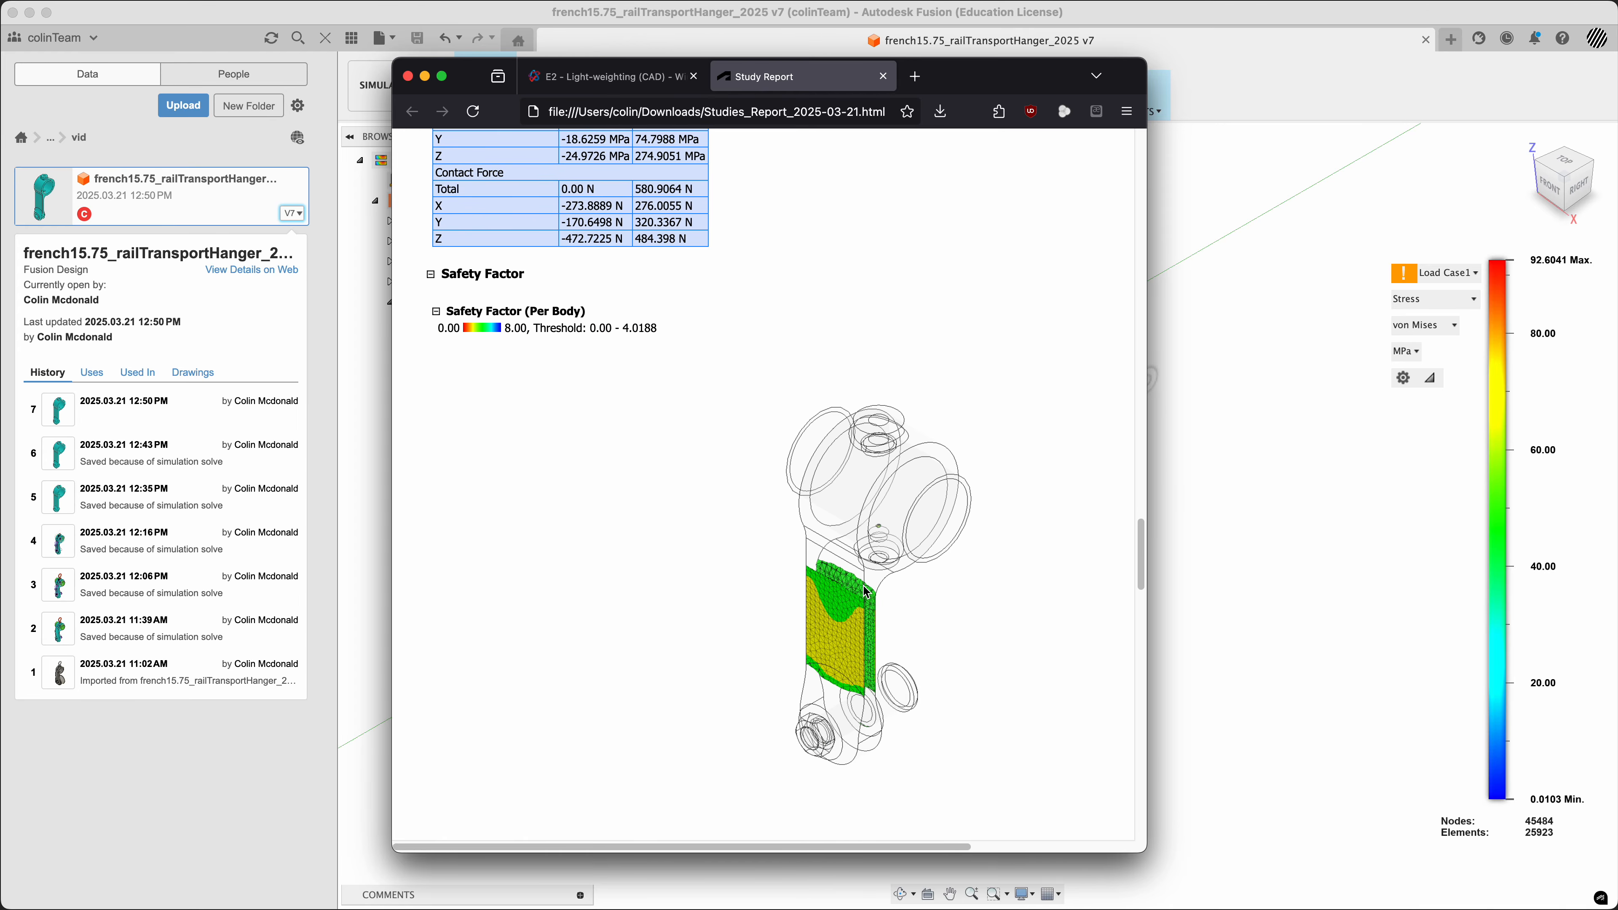
scroll(863, 589, "up", 1)
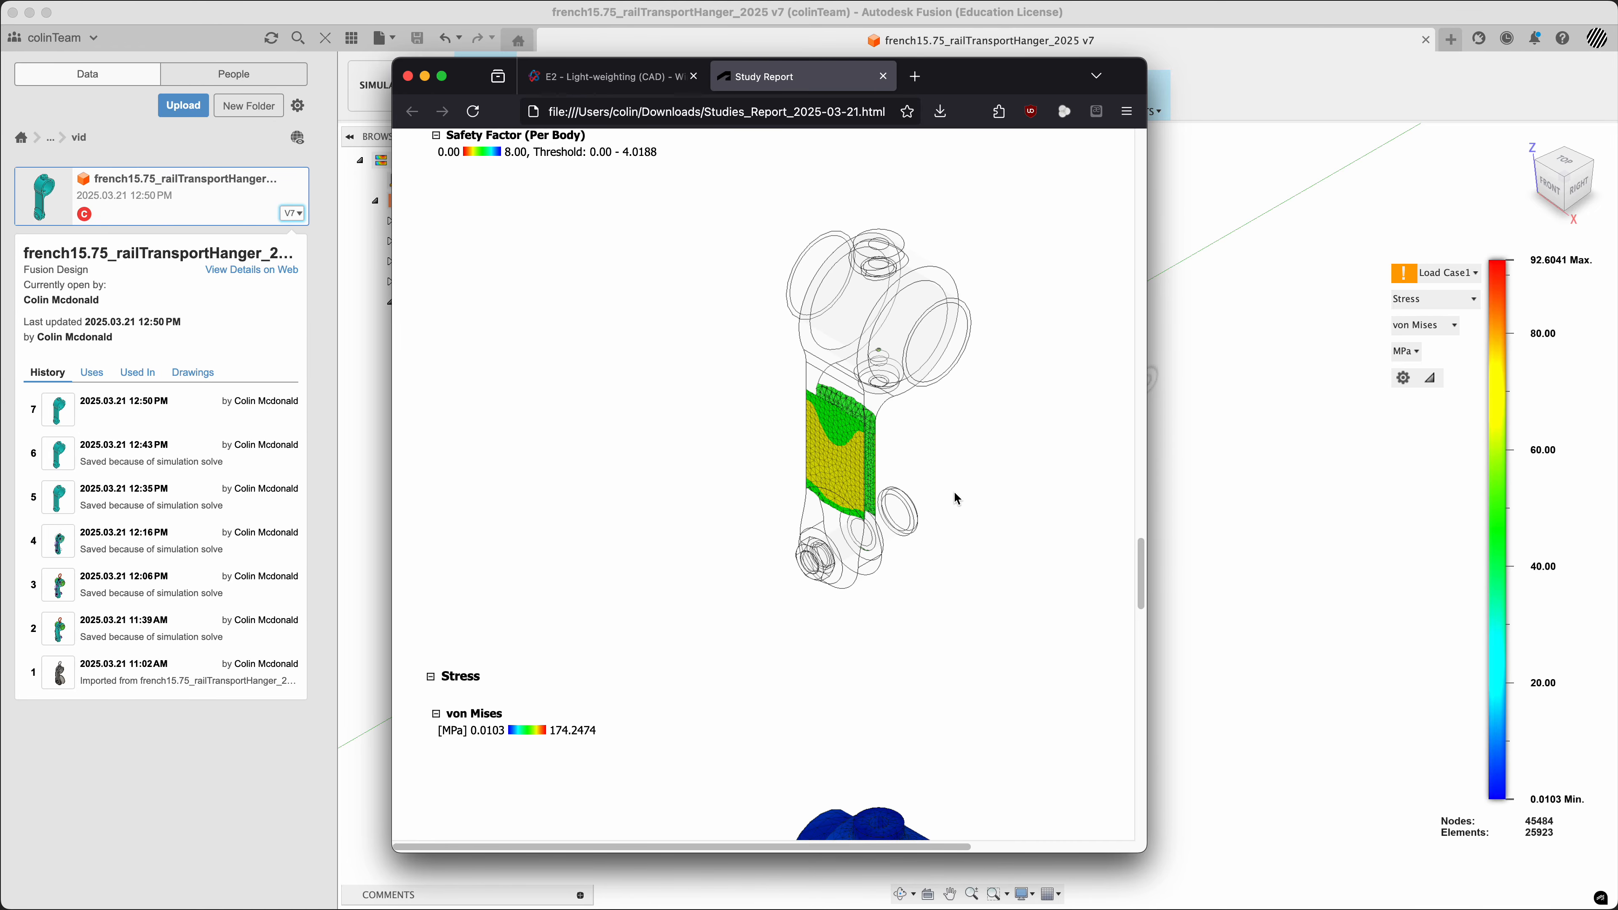
scroll(952, 490, "down", 8)
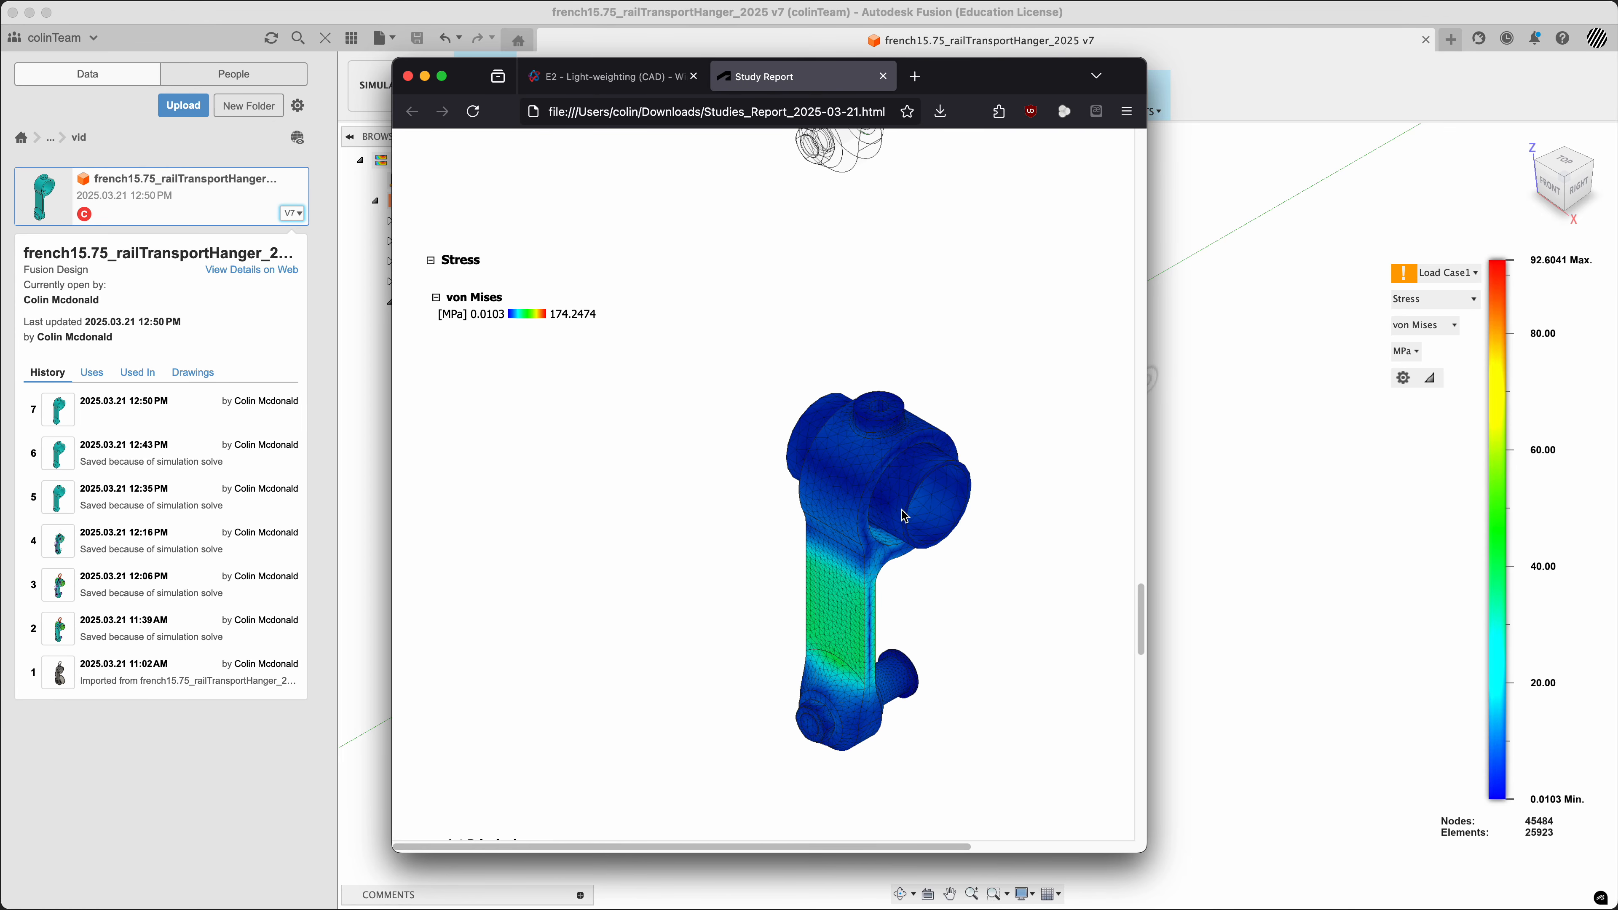
Go back through the study report to its title and summary, and switch to the Fusion window with the stress results
scroll(904, 514, "up", 20)
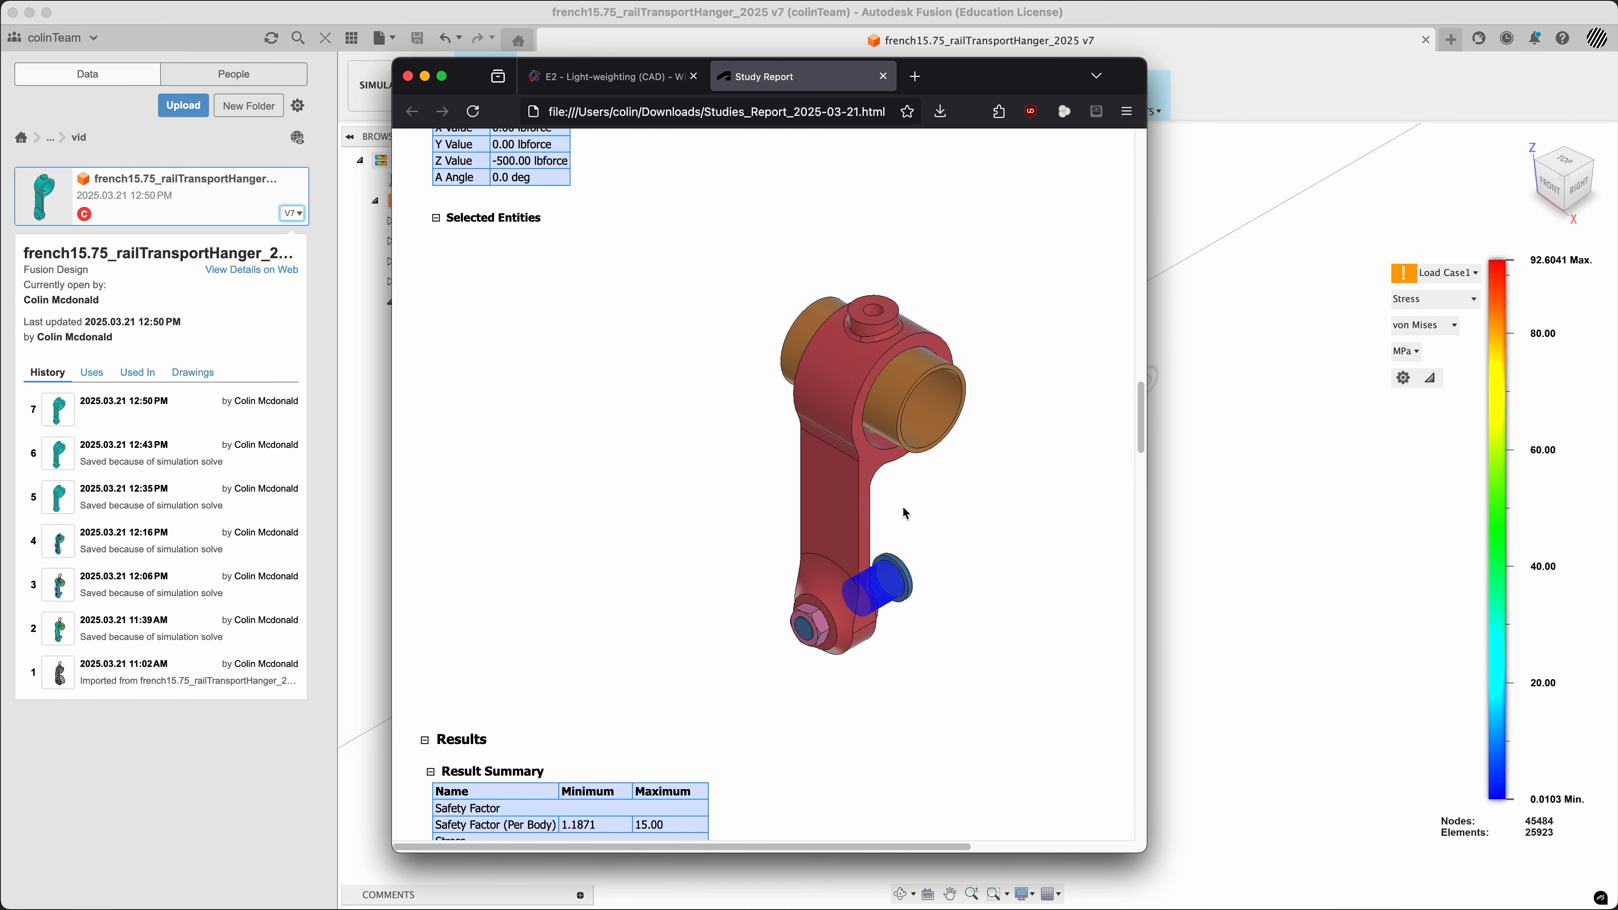
scroll(904, 514, "up", 20)
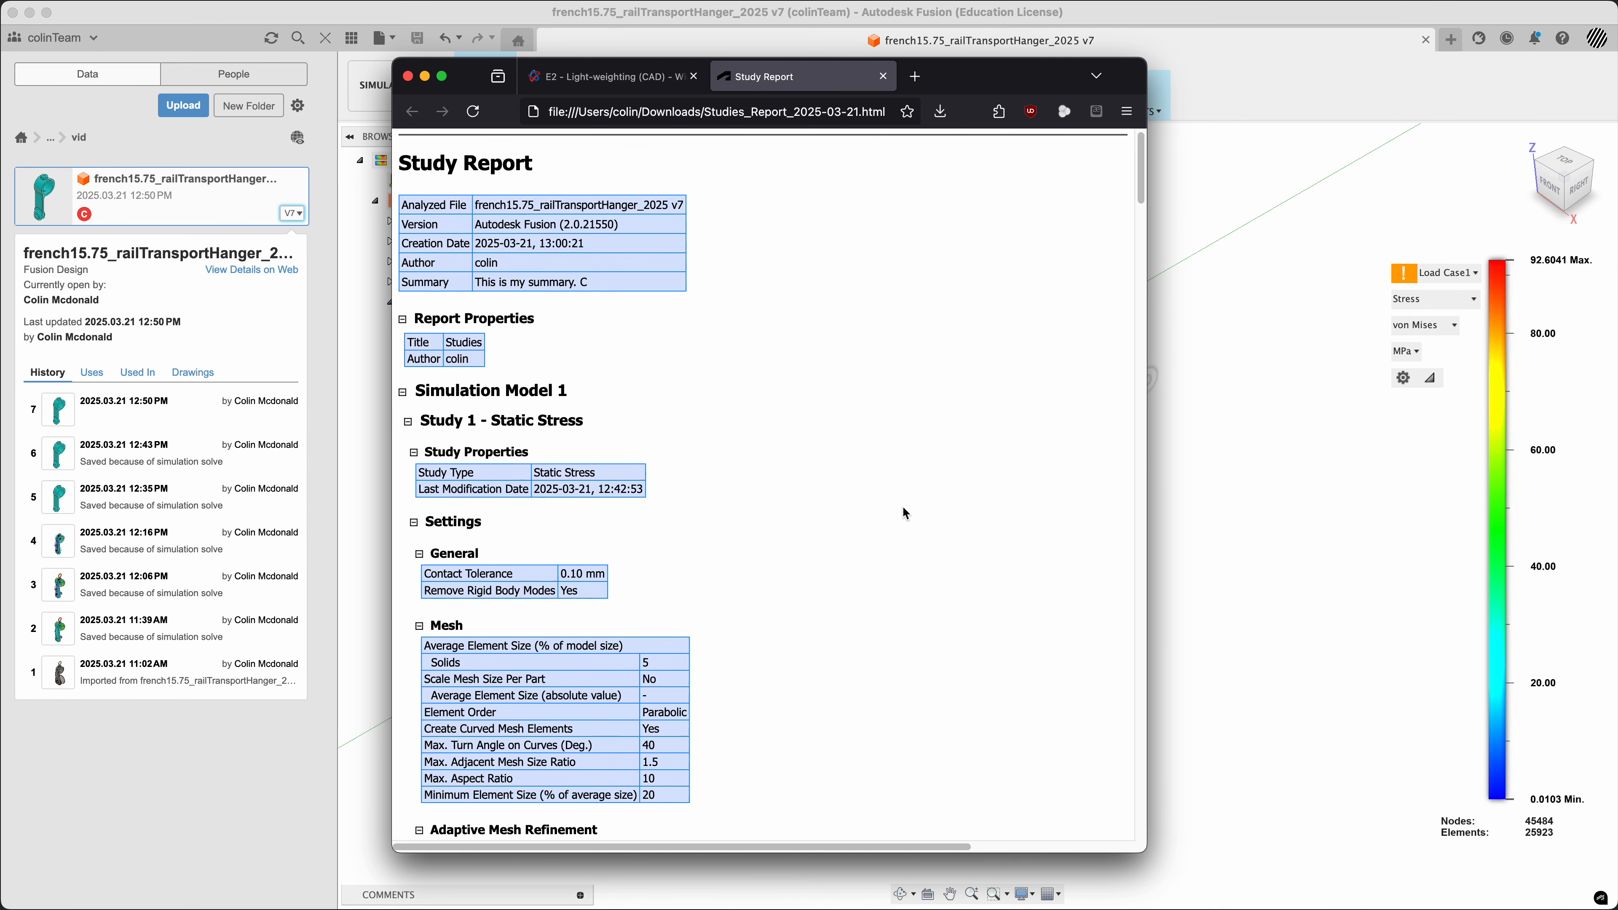
scroll(904, 514, "up", 2)
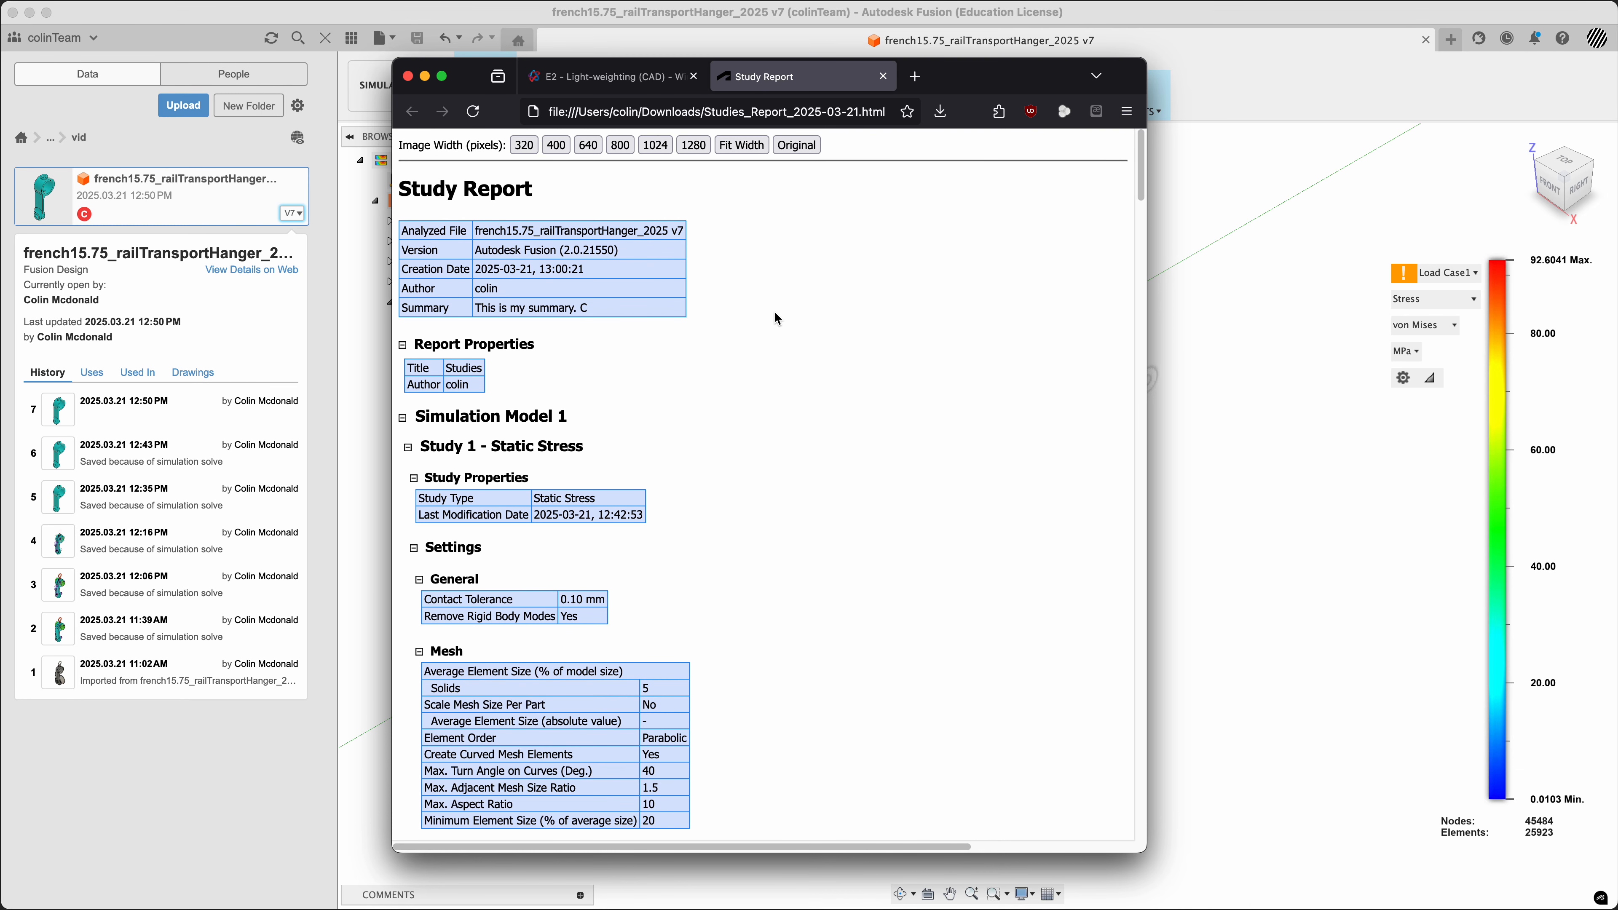
left_click(1256, 592)
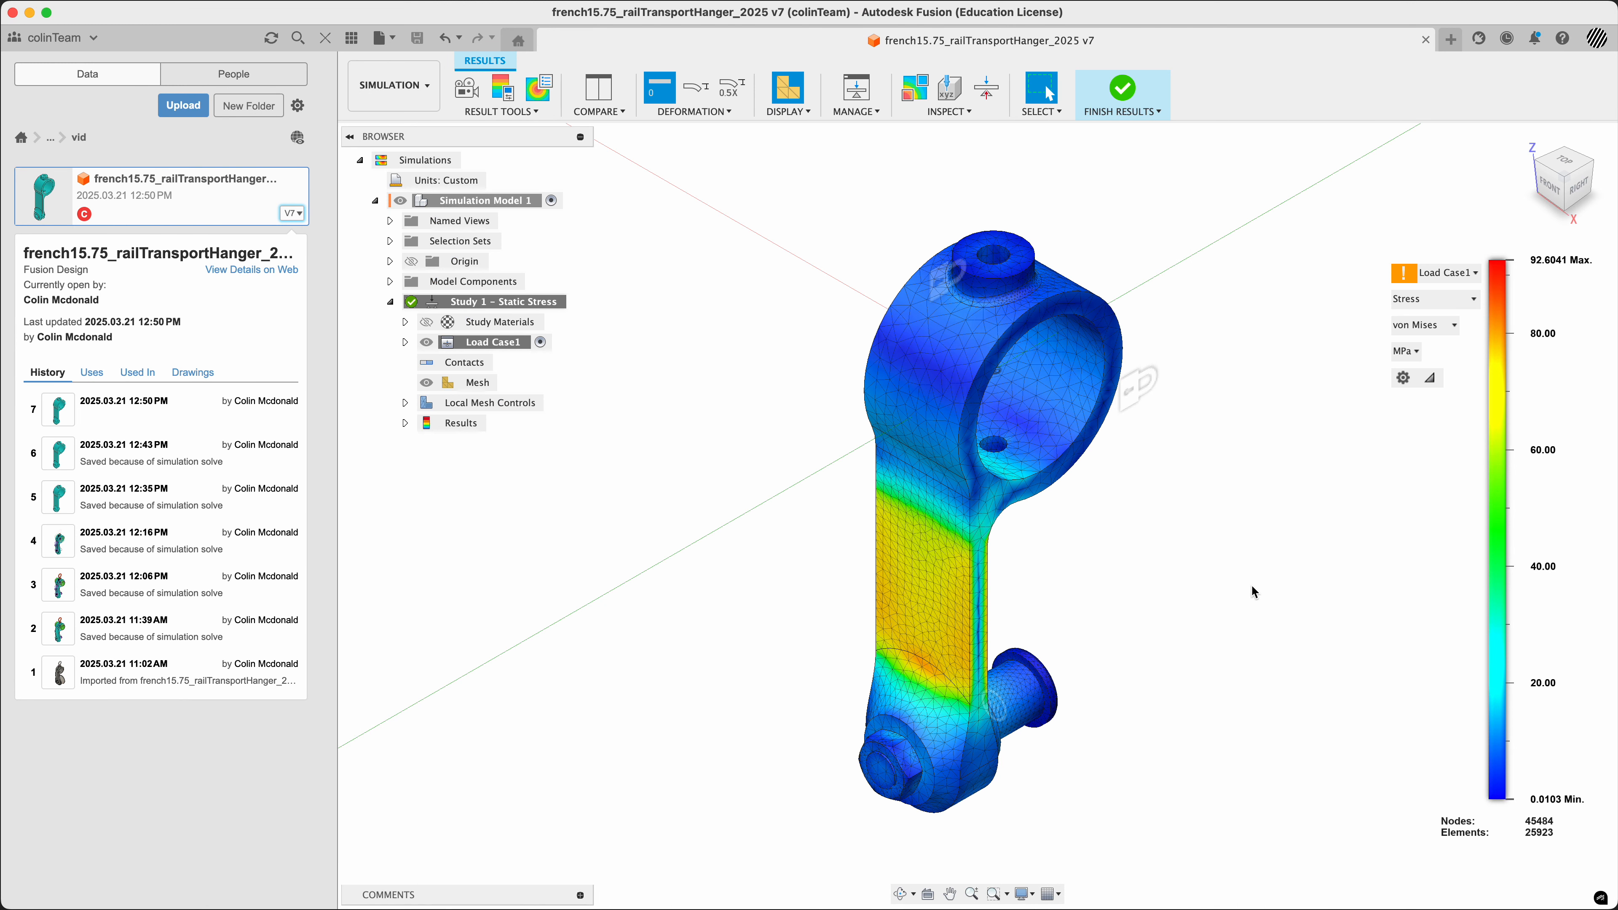